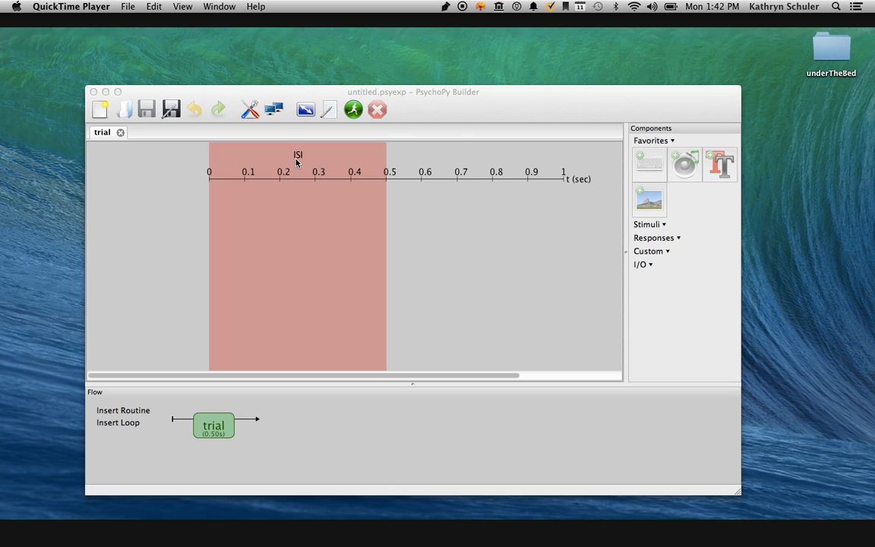
Remove the trial routine from the experiment.
left_click(119, 134)
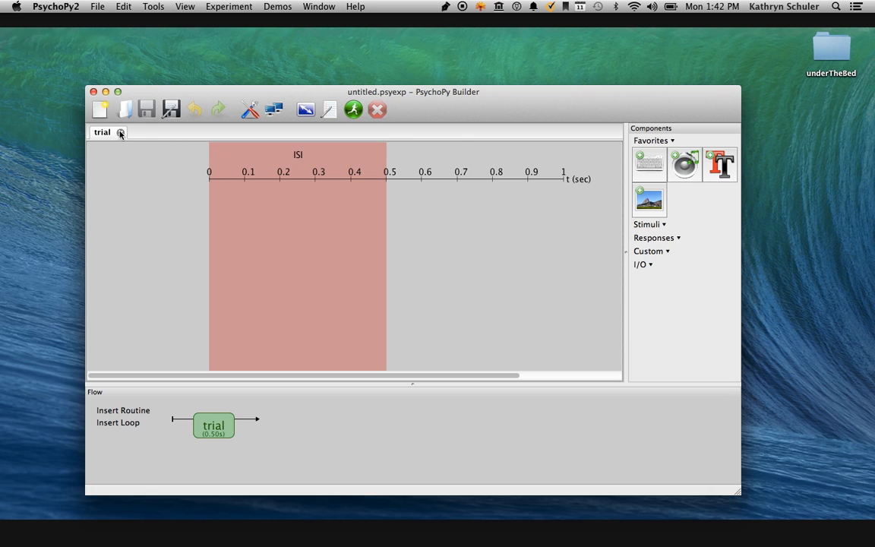
left_click(119, 134)
left_click(120, 133)
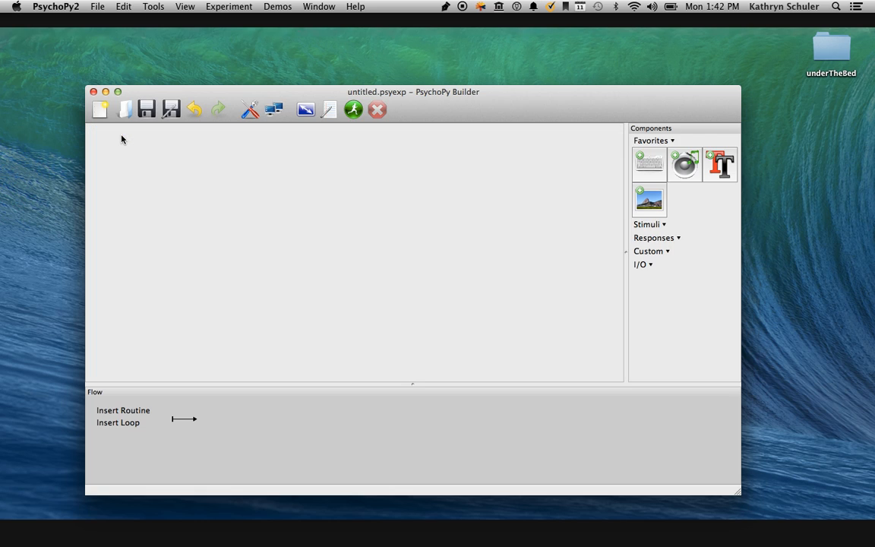
Create a new routine named exposure for insertion into the flow.
left_click(123, 410)
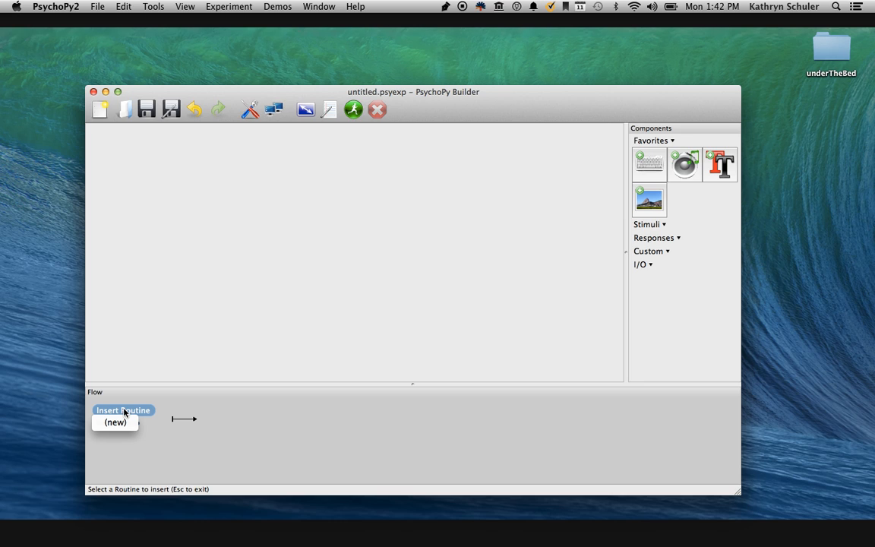
left_click(116, 422)
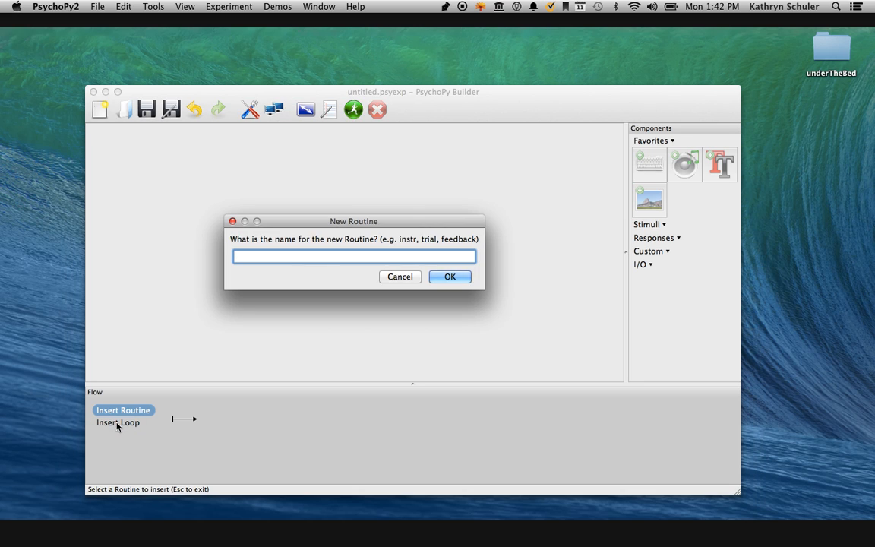
type("exposure")
key("Return")
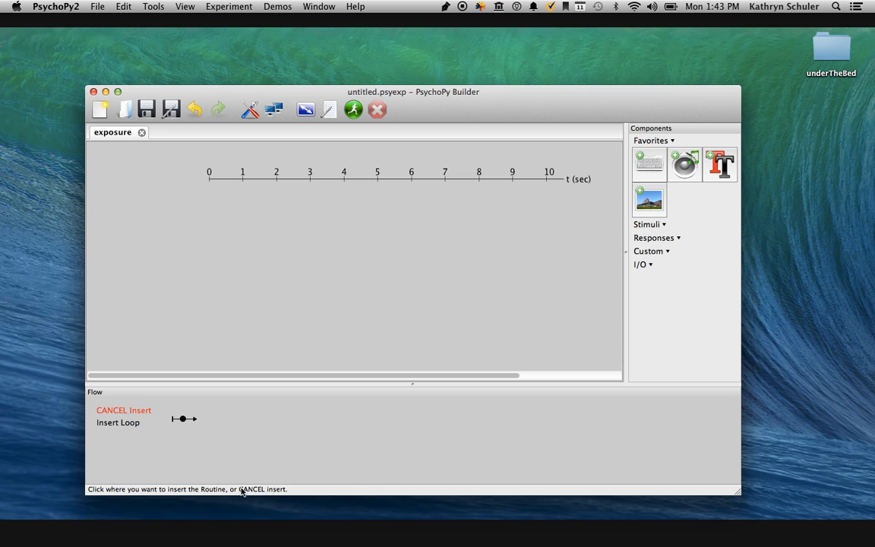
Add a Sound stimulus component to the exposure routine and name it exposure_sound.
left_click(650, 226)
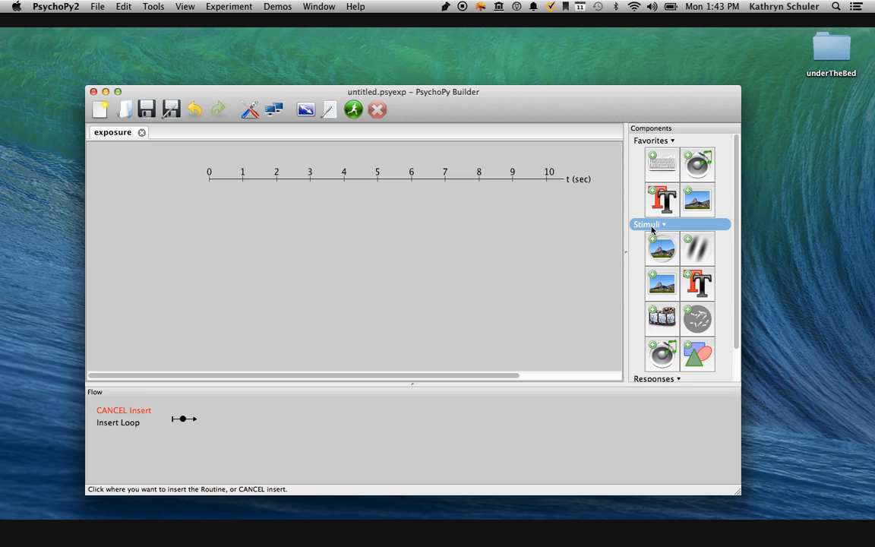
left_click(658, 354)
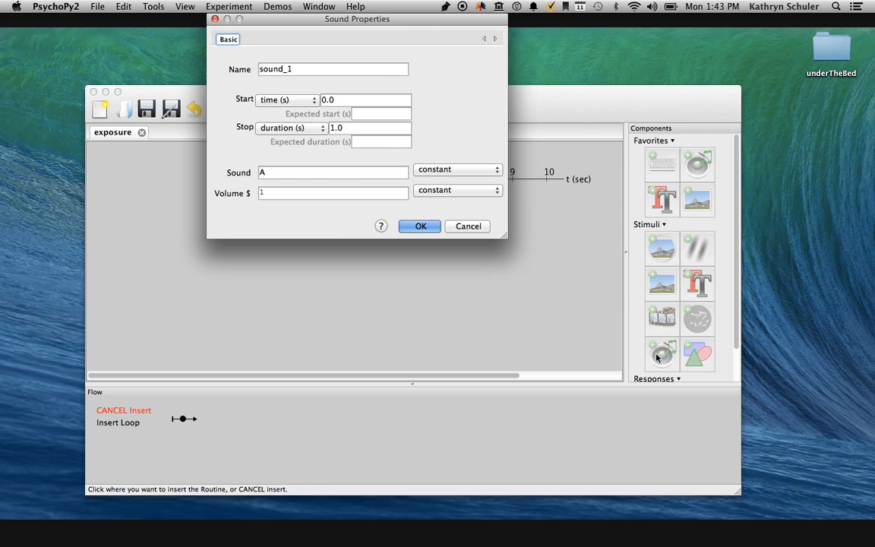
double_click(327, 69)
key("BackSpace")
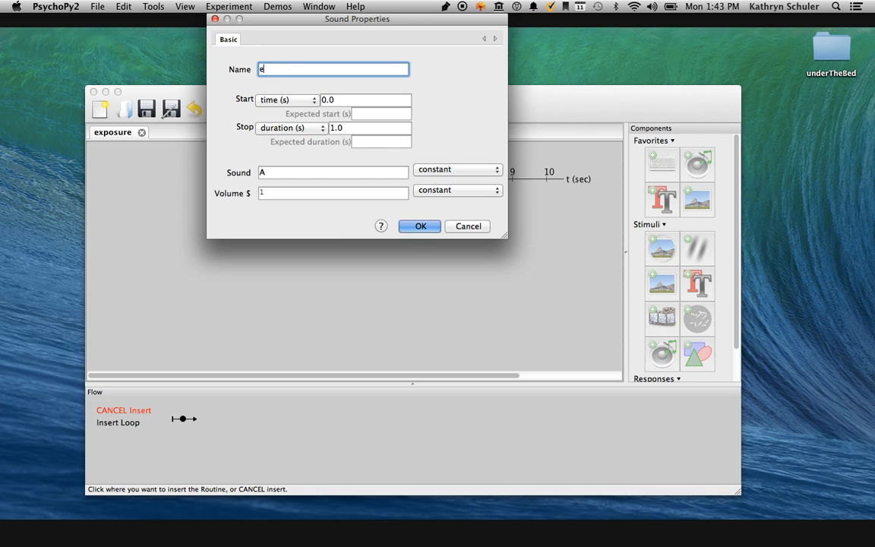
type("exposure_sound")
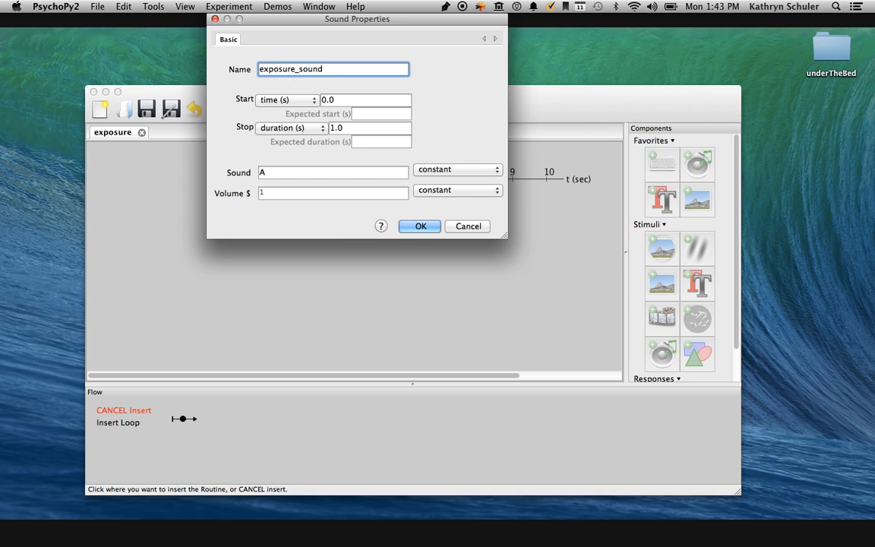
Clear the stop duration of the exposure_sound component so it is left blank.
left_click(347, 128)
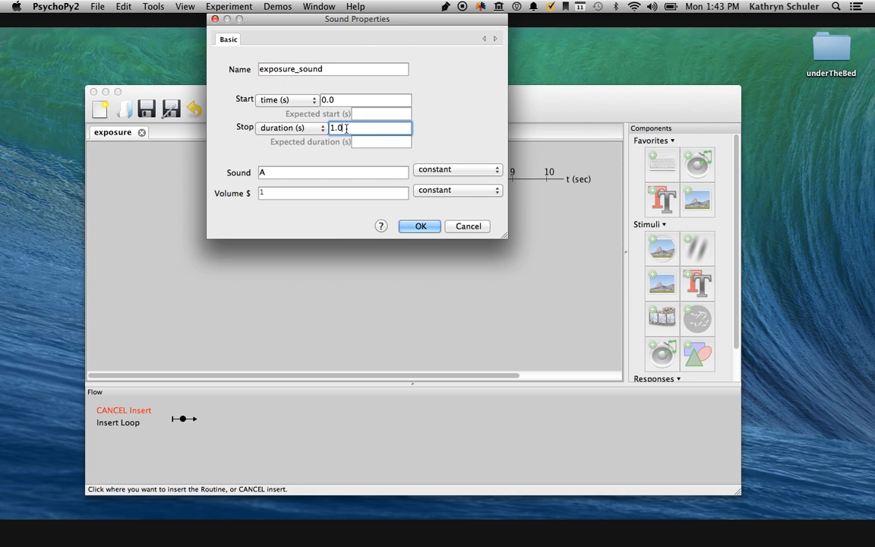
key("BackSpace")
key("BackSpace")
key("BackSpace")
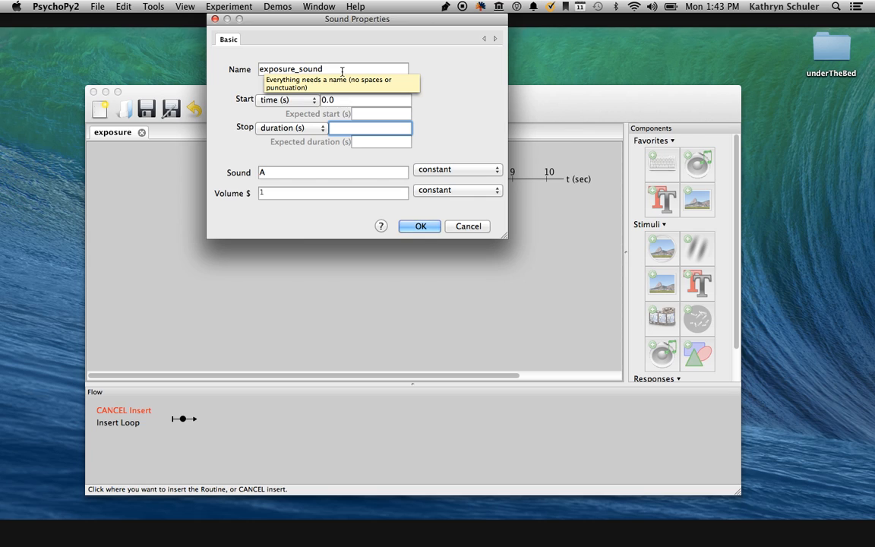
Open the Sound component's online help, close the browser page, and return to the component's Sound setting.
left_click(382, 226)
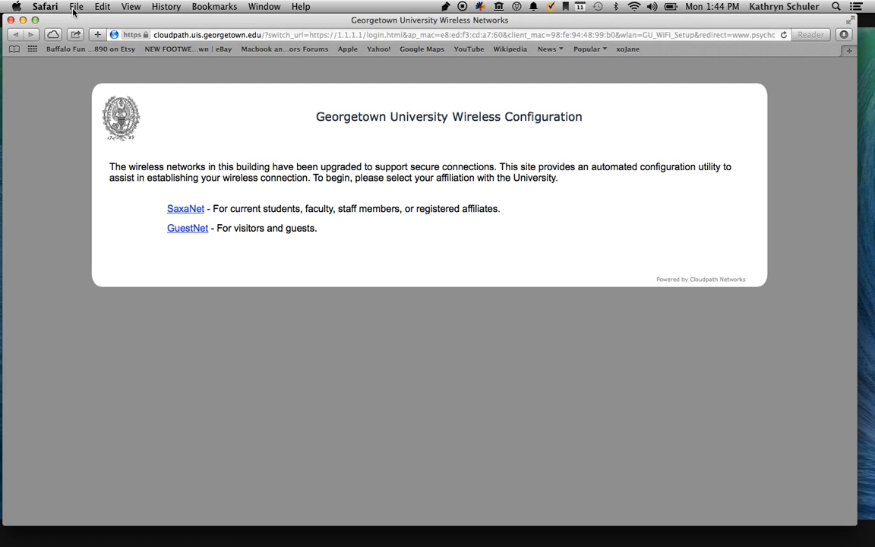
left_click(12, 21)
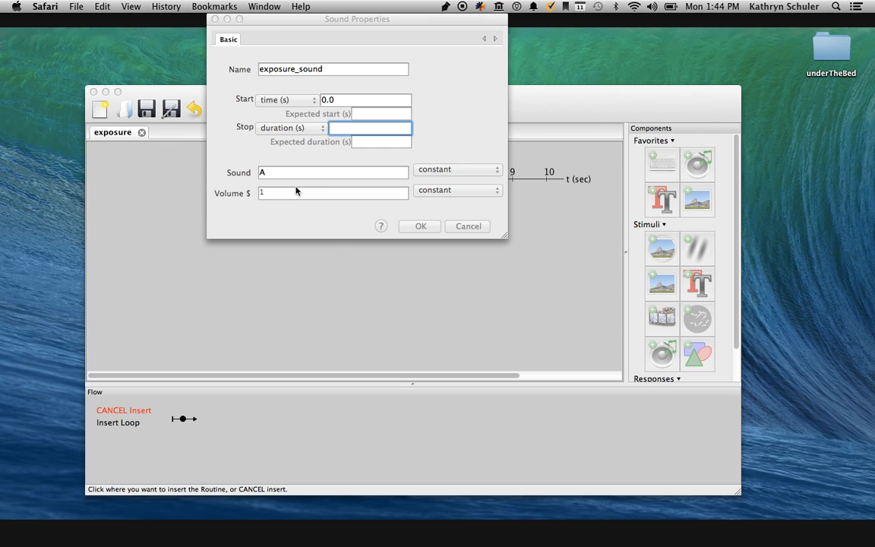
left_click(378, 176)
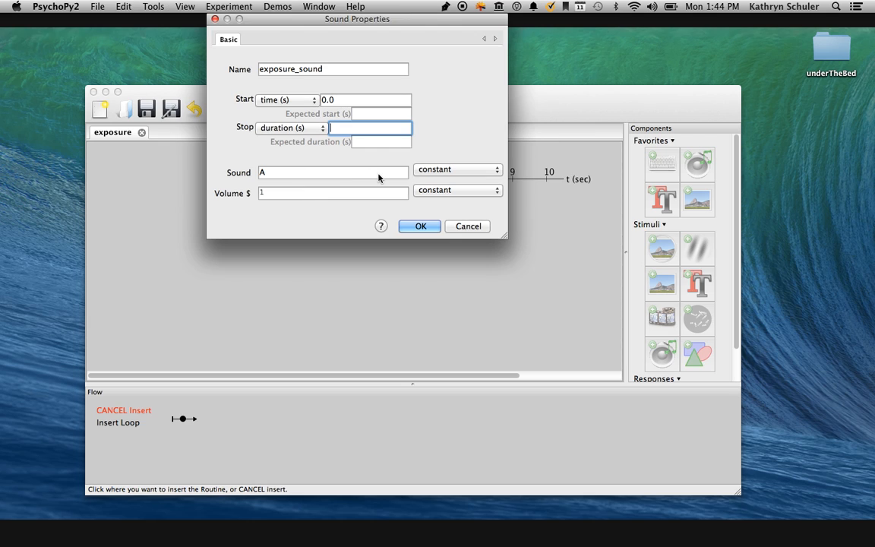
left_click(378, 175)
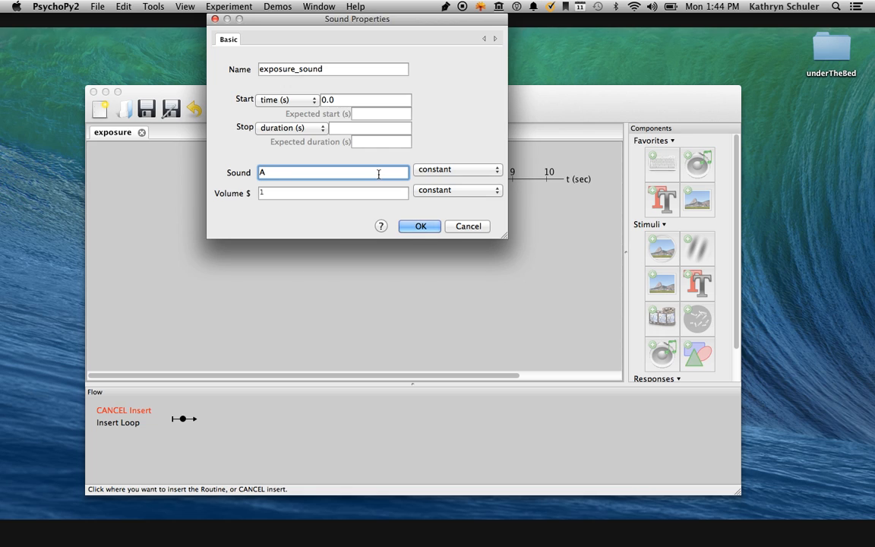
Create a new folder named LangExperiment on the desktop.
left_click(784, 178)
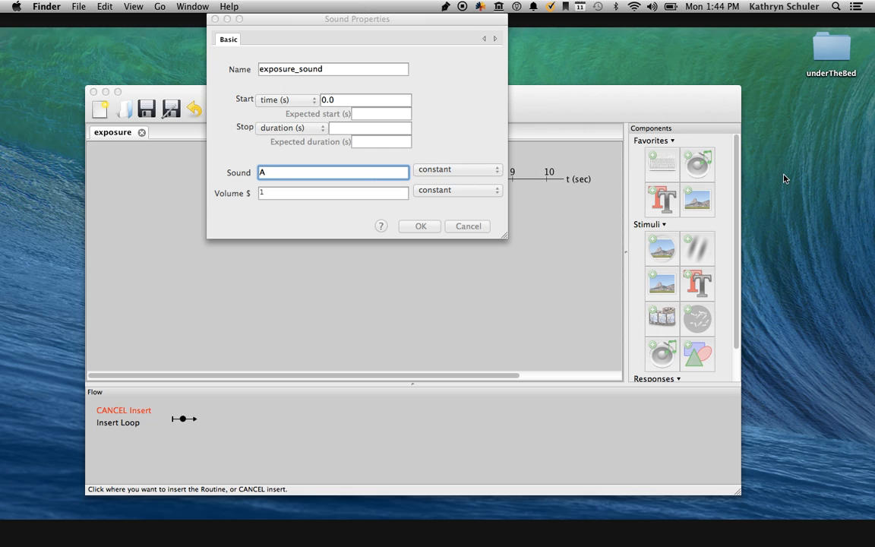
right_click(784, 179)
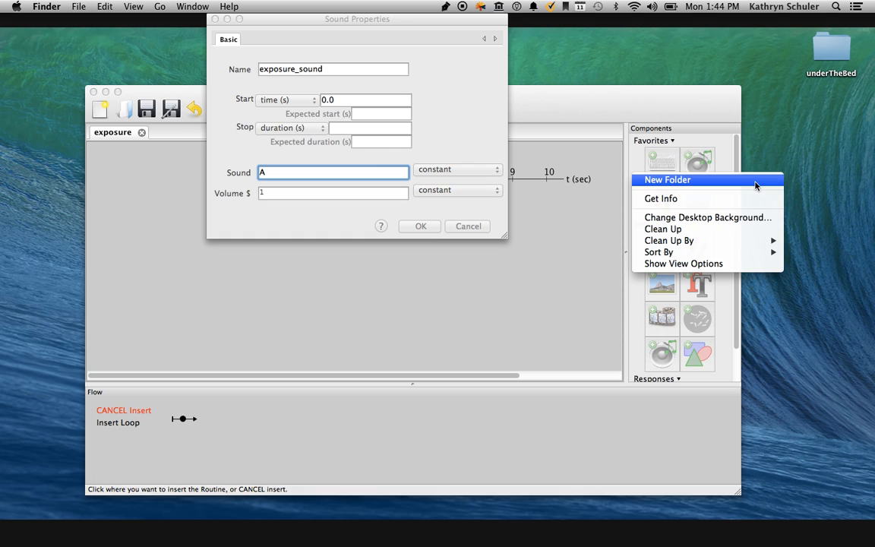
left_click(754, 180)
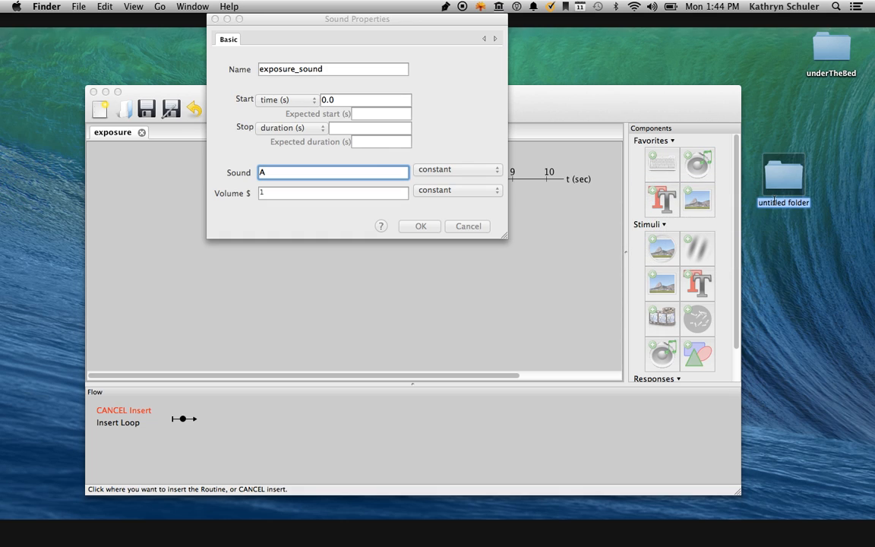
type("LangExperiment")
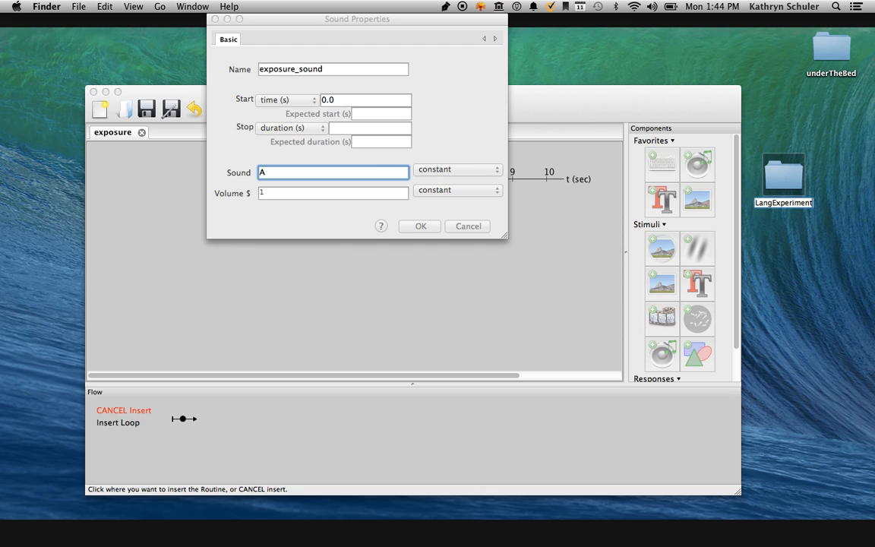
key("Return")
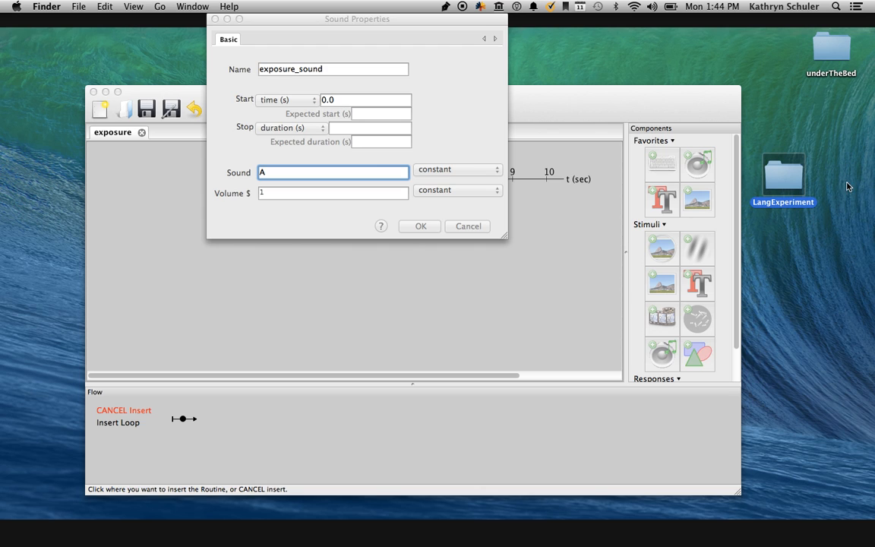
Create a subfolder named sounds inside the LangExperiment folder.
double_click(791, 167)
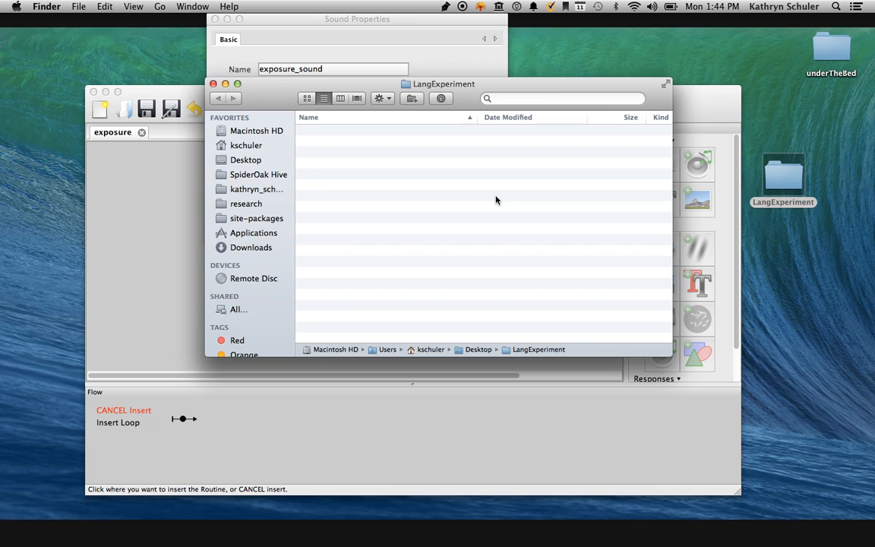
right_click(475, 203)
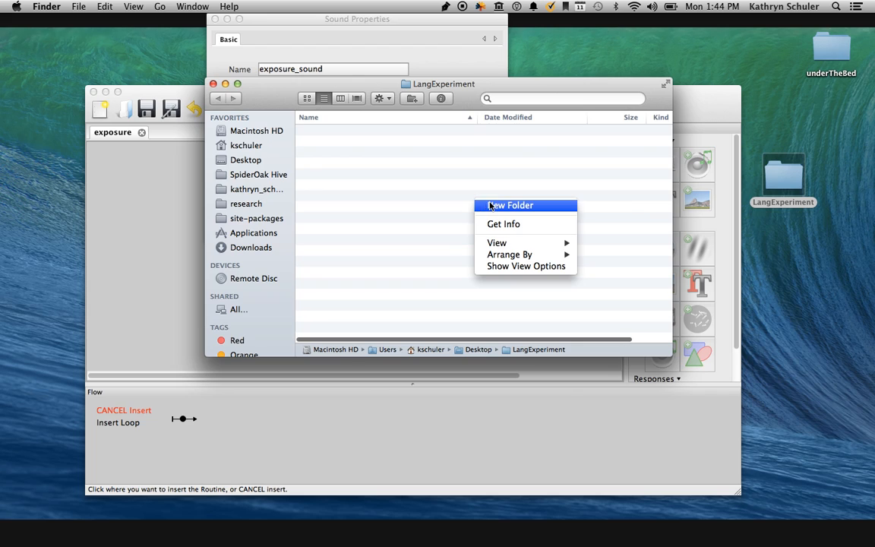
left_click(490, 205)
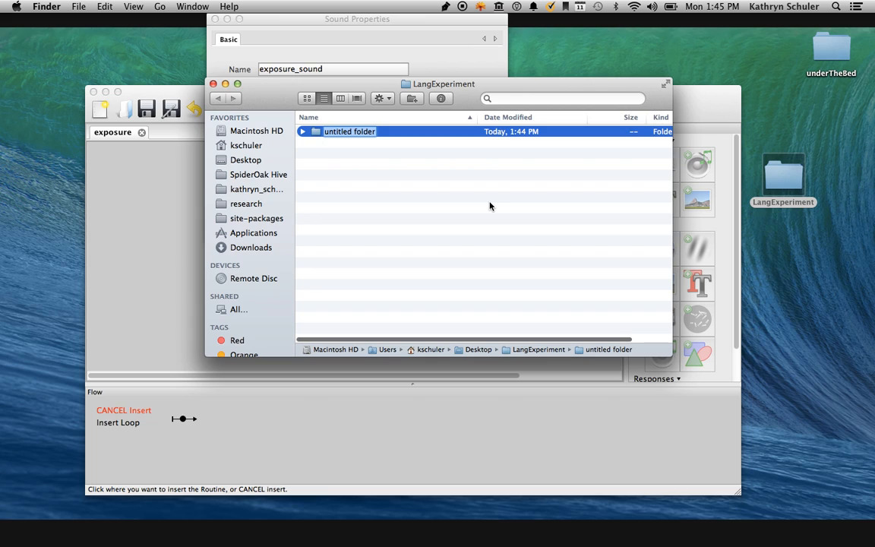
type("sounds")
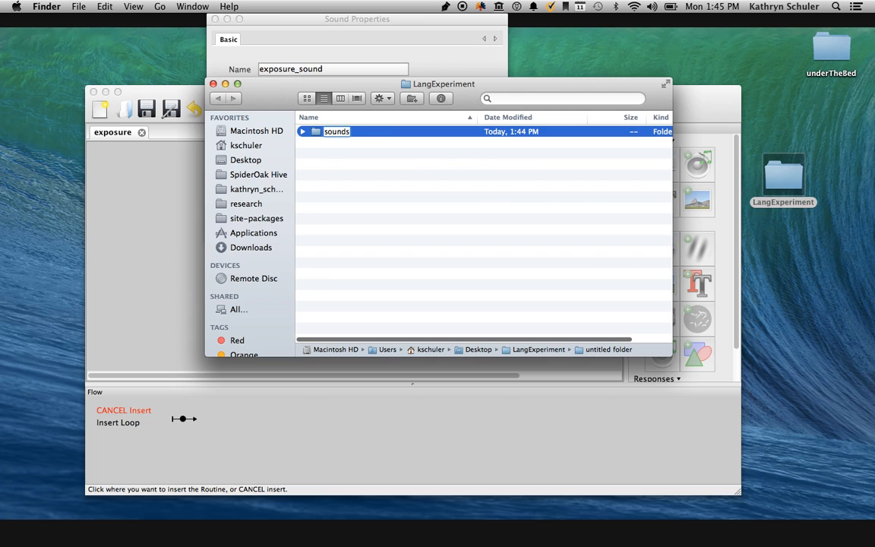
key("Return")
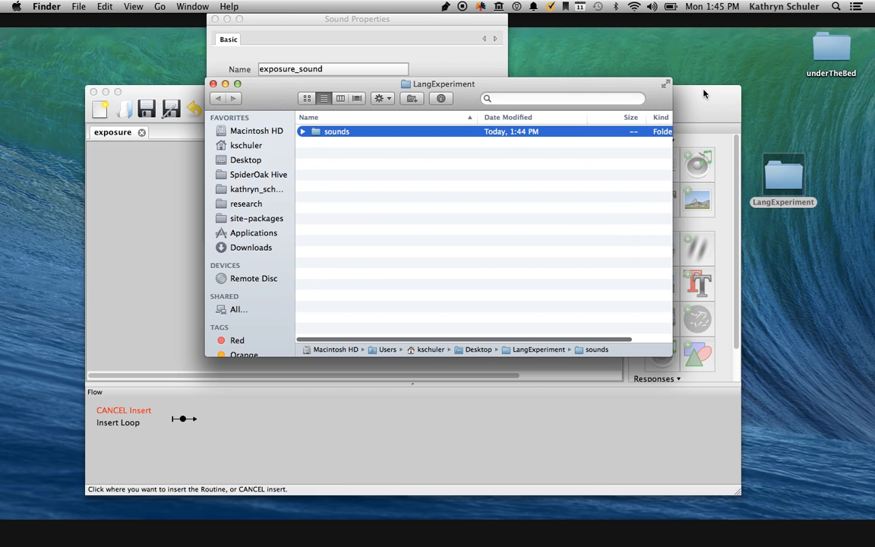
Move the LangExperiment folder icon to a free desktop spot below underTheBed and shift its Finder window aside.
left_click(767, 196)
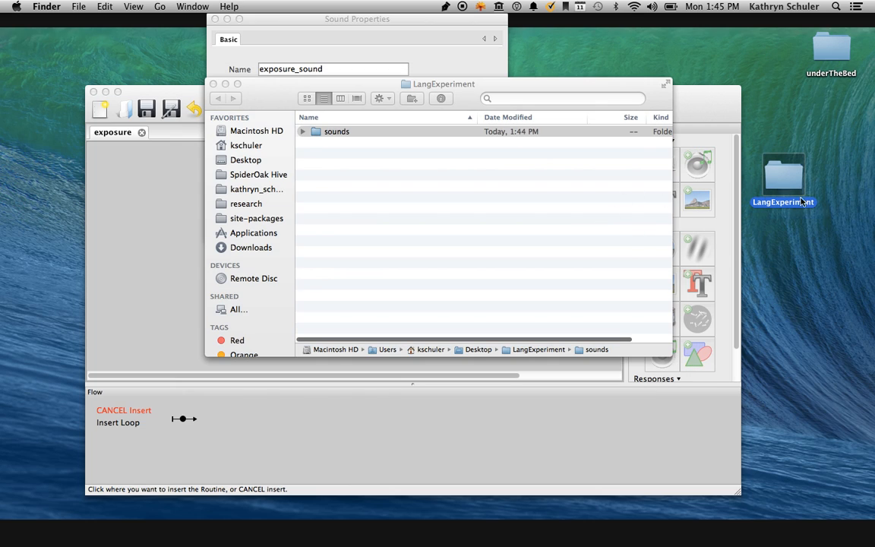
left_click_drag(801, 202, 833, 233)
left_click(831, 112)
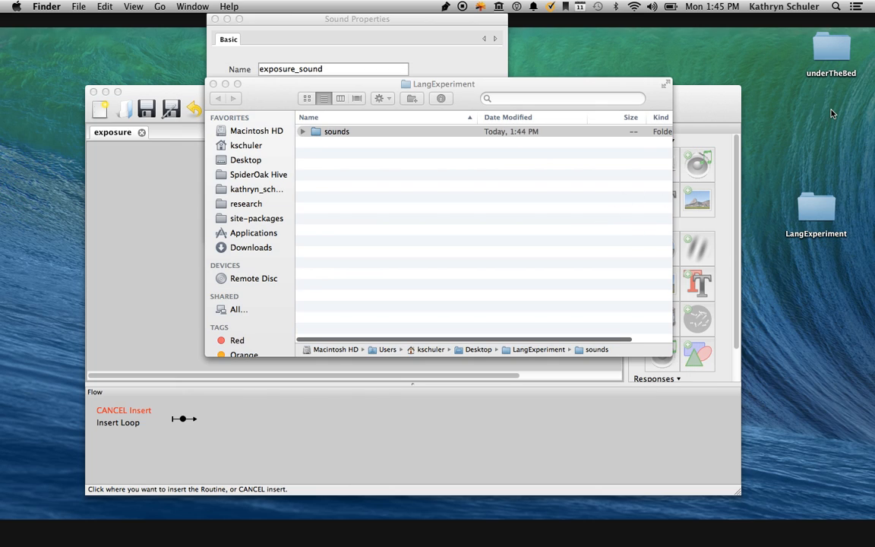
left_click_drag(604, 85, 453, 131)
left_click(527, 253)
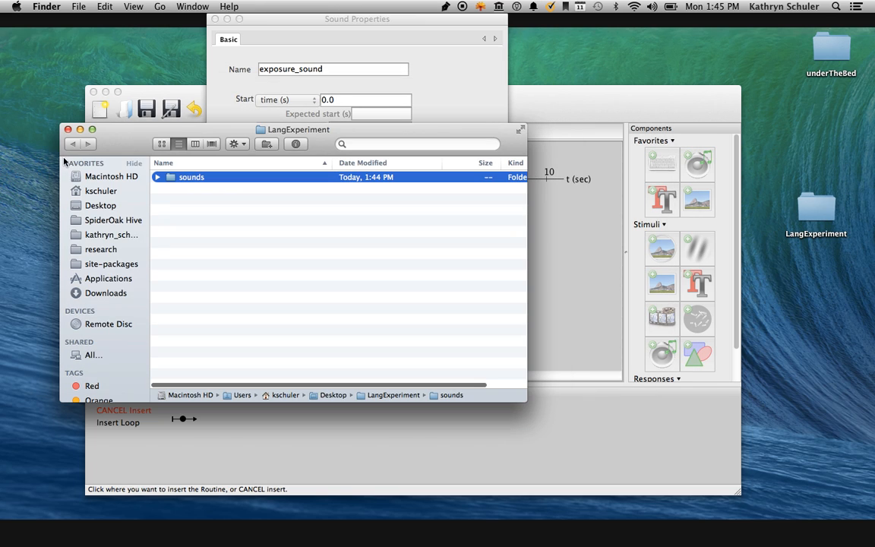
Copy all the sound files from the desktop's psychopy_demo folder into LangExperiment's sounds subfolder and close both Finder windows.
left_click(62, 143)
left_click(47, 6)
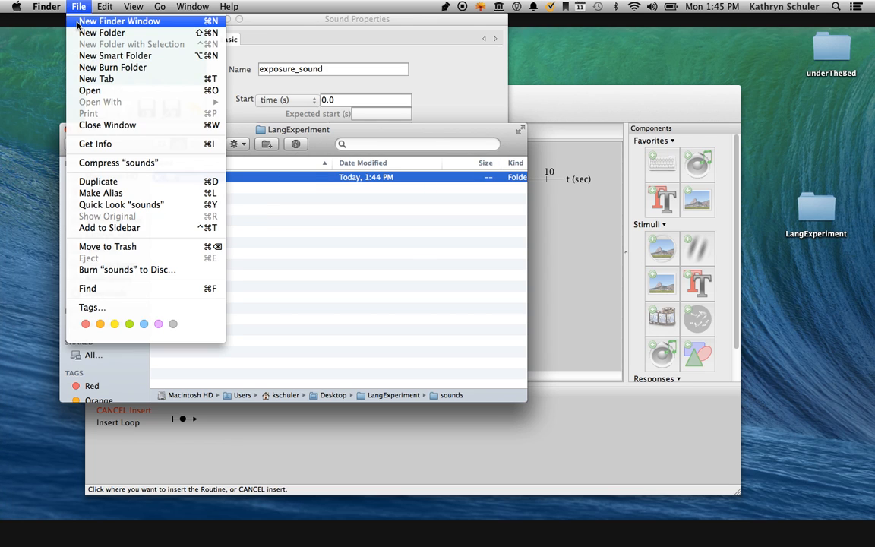
left_click(76, 22)
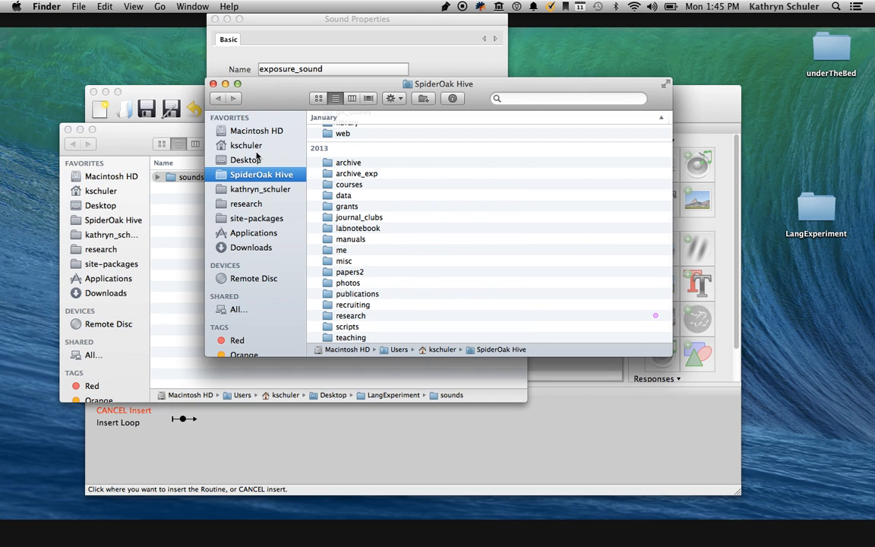
left_click(247, 160)
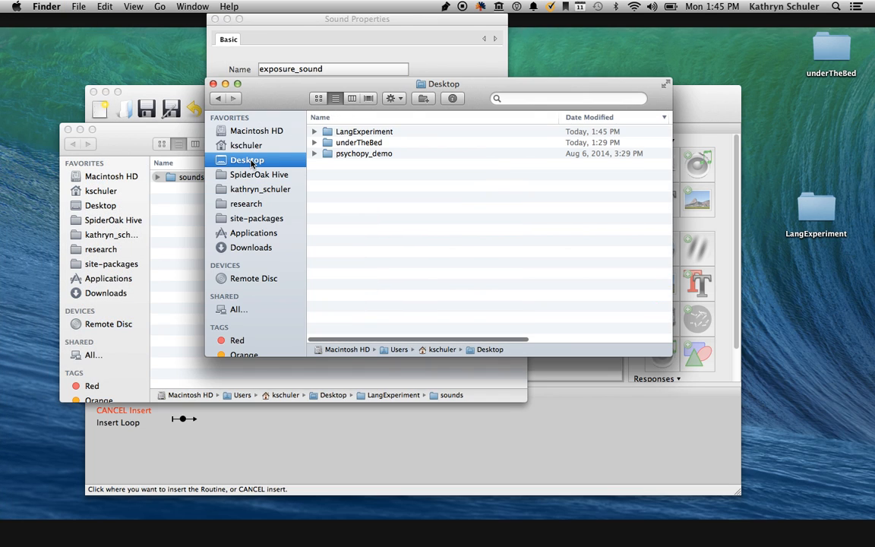
double_click(349, 155)
left_click_drag(357, 209, 355, 126)
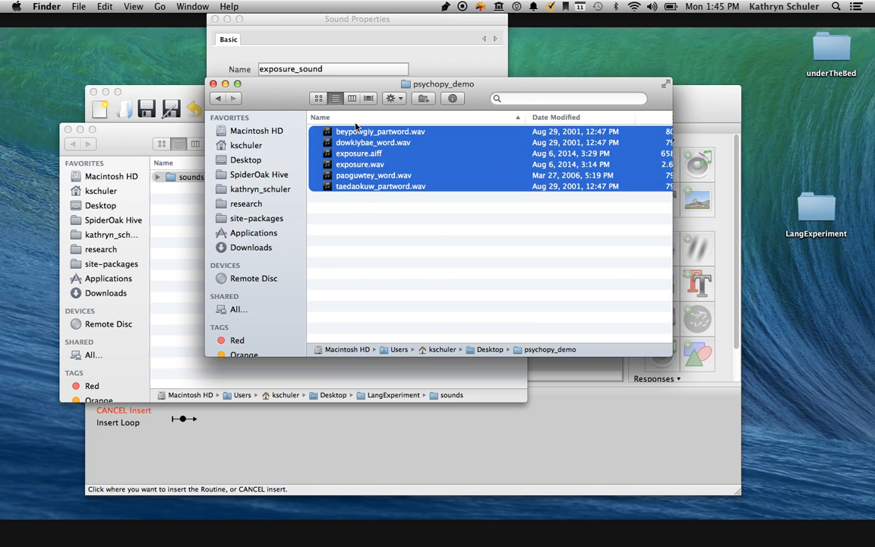
left_click(189, 204)
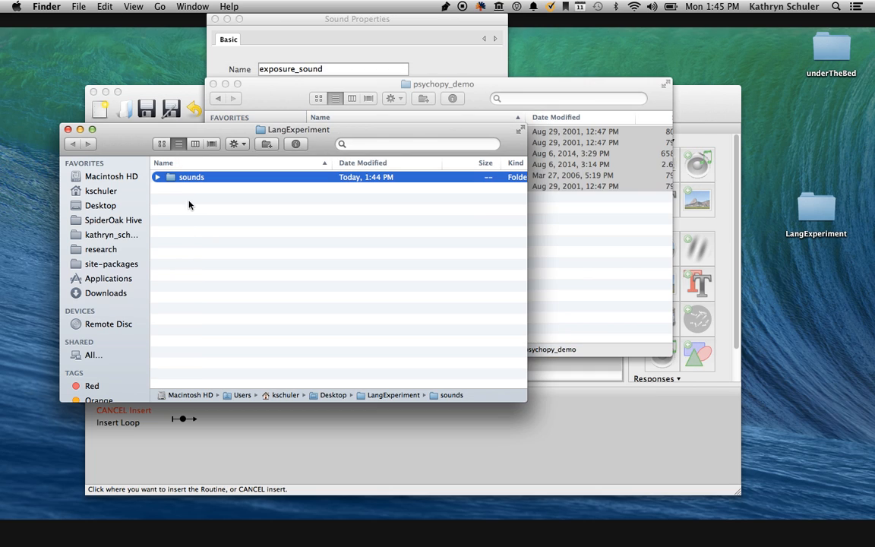
double_click(173, 177)
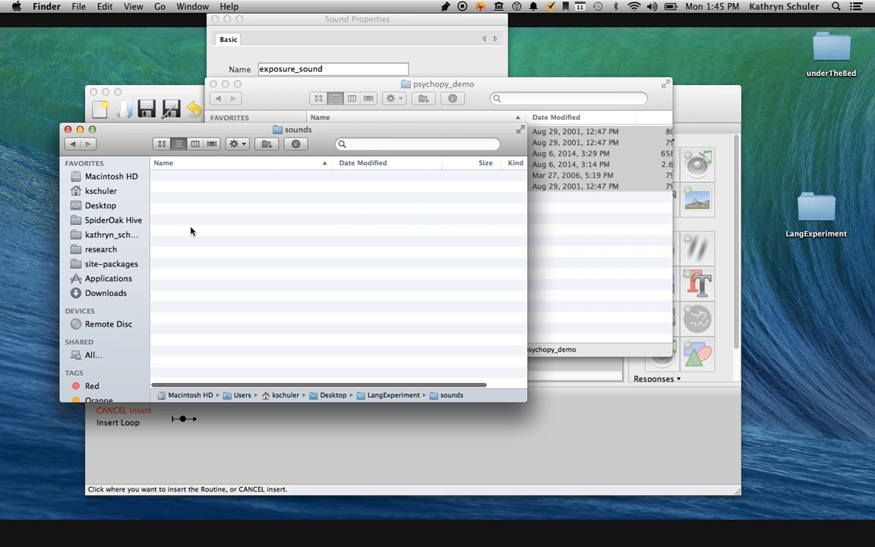
left_click(67, 129)
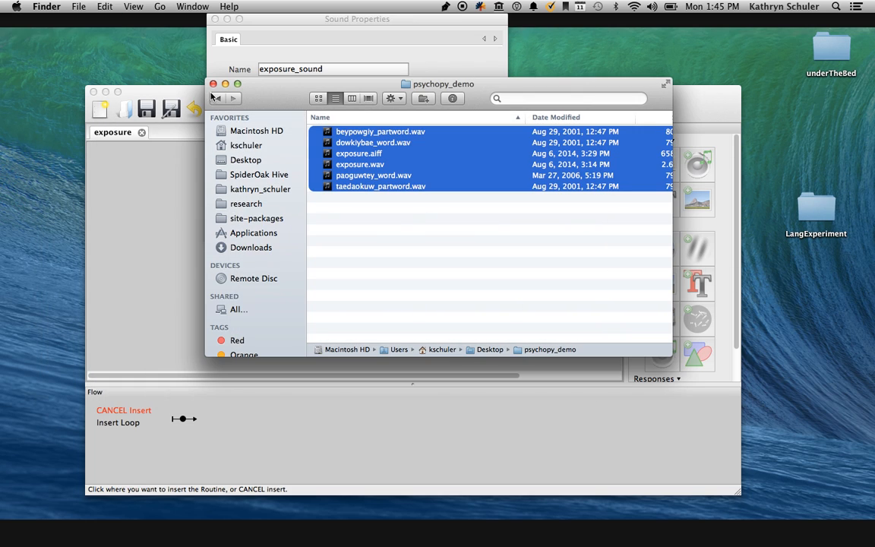
left_click(214, 83)
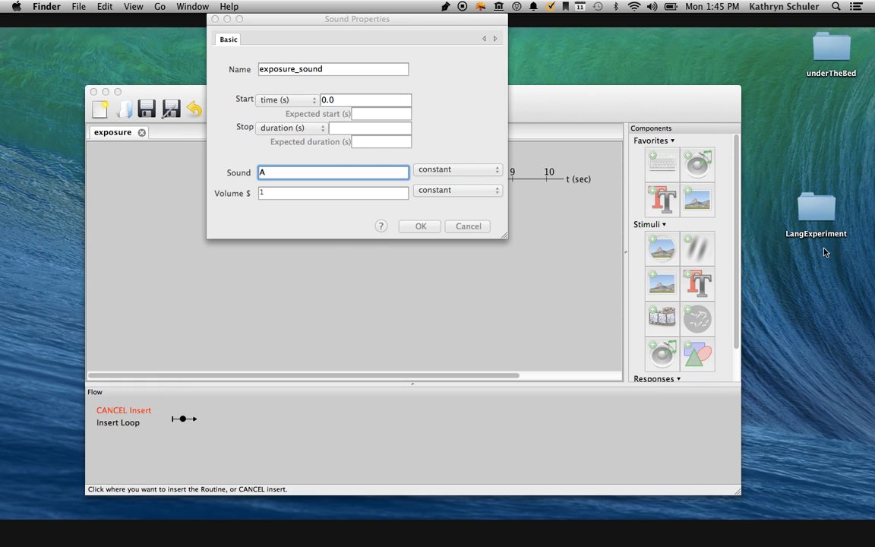
Open the LangExperiment folder from the desktop and expand its sounds subfolder to view the files inside.
left_click(391, 150)
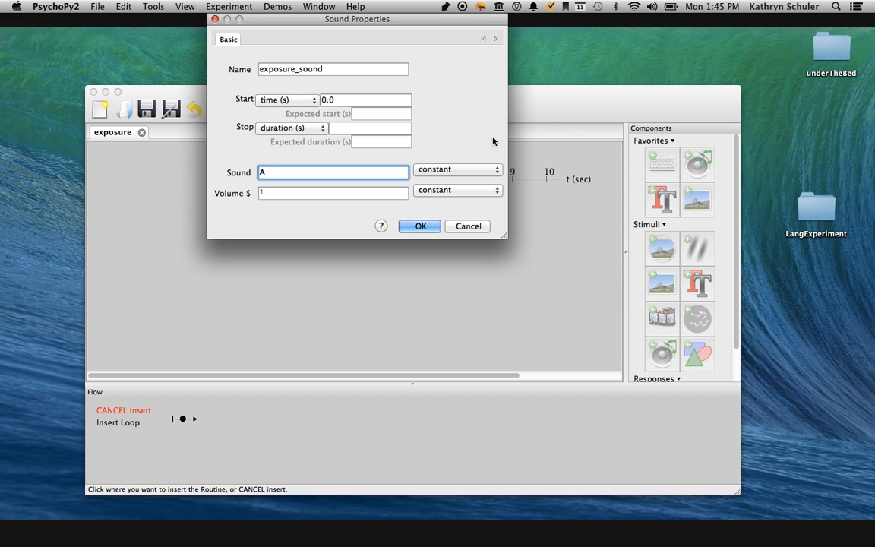
left_click(813, 216)
double_click(813, 216)
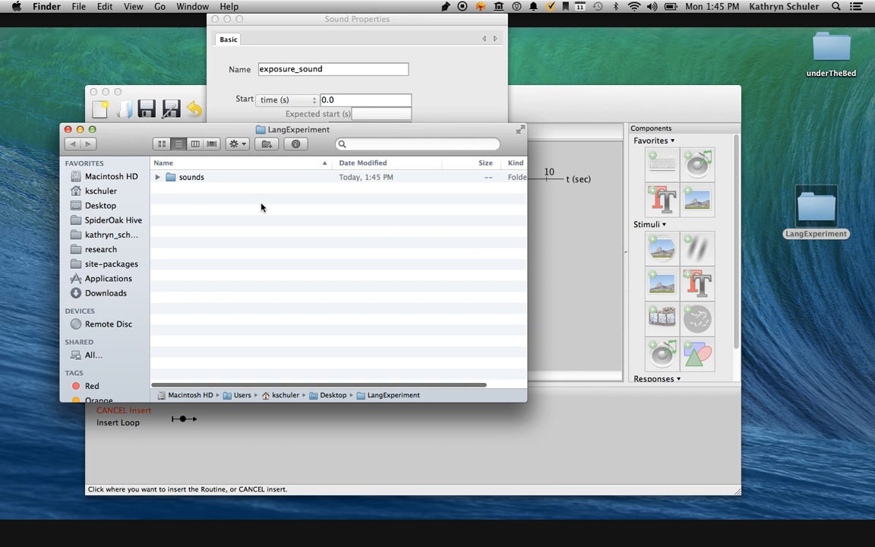
left_click(158, 178)
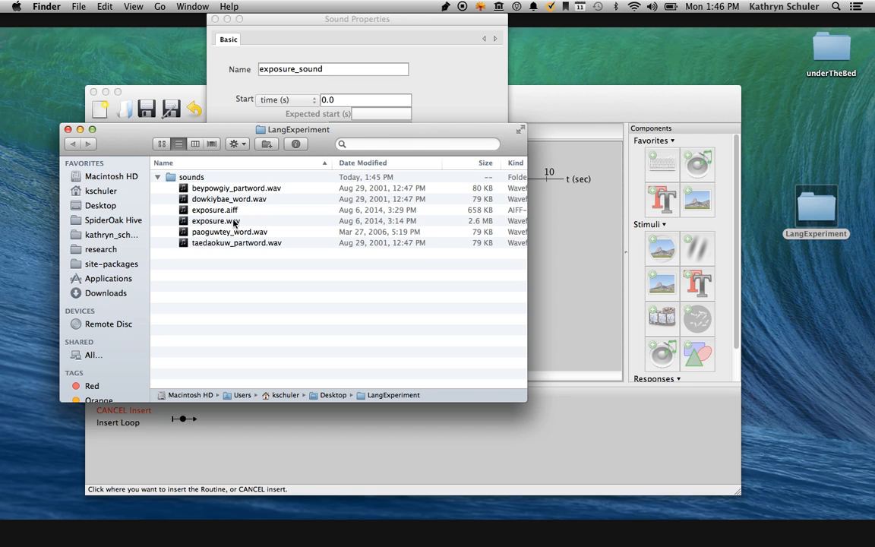
Set the exposure_sound component's Sound value to sounds/exposure.wav.
left_click(296, 168)
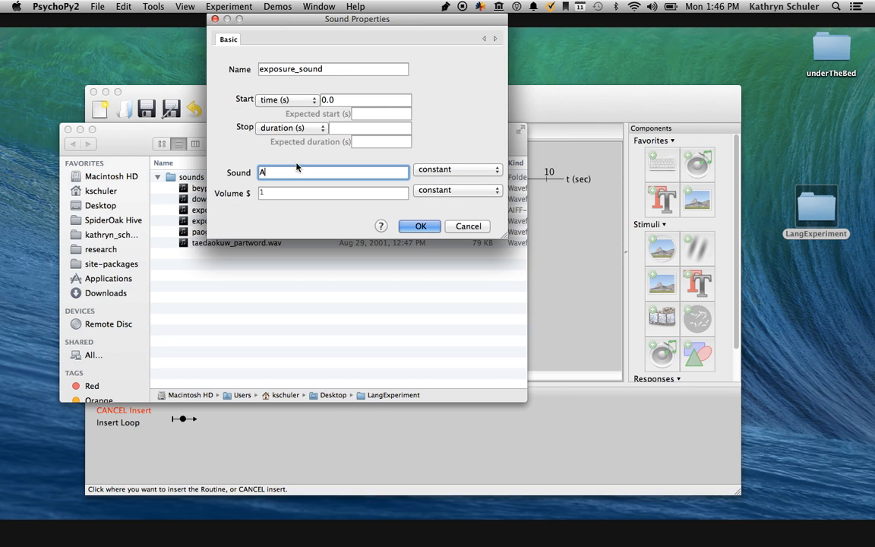
key("BackSpace")
type("sounds/exposure.wav")
triple_click(271, 175)
left_click(271, 176)
left_click(387, 174)
Set the exposure_sound stop duration to 10 seconds and accept the Sound properties.
left_click(345, 127)
type("10")
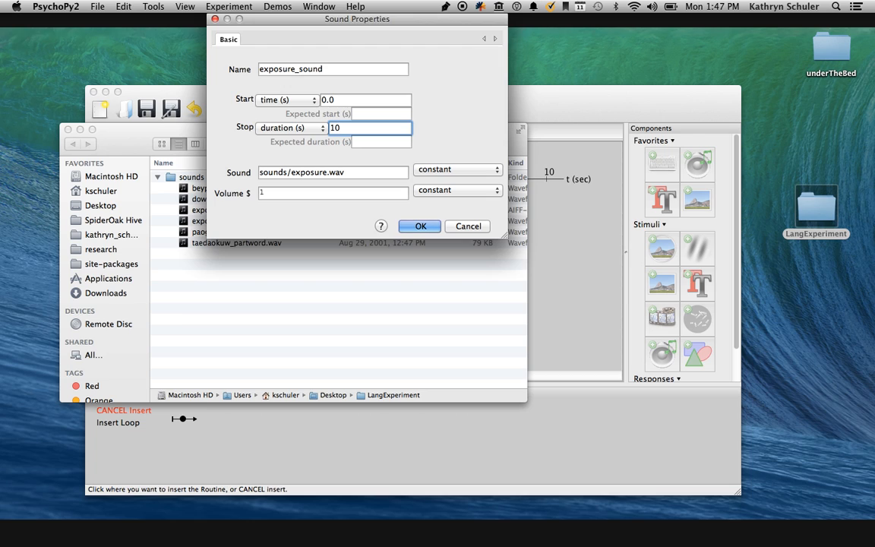
left_click(420, 227)
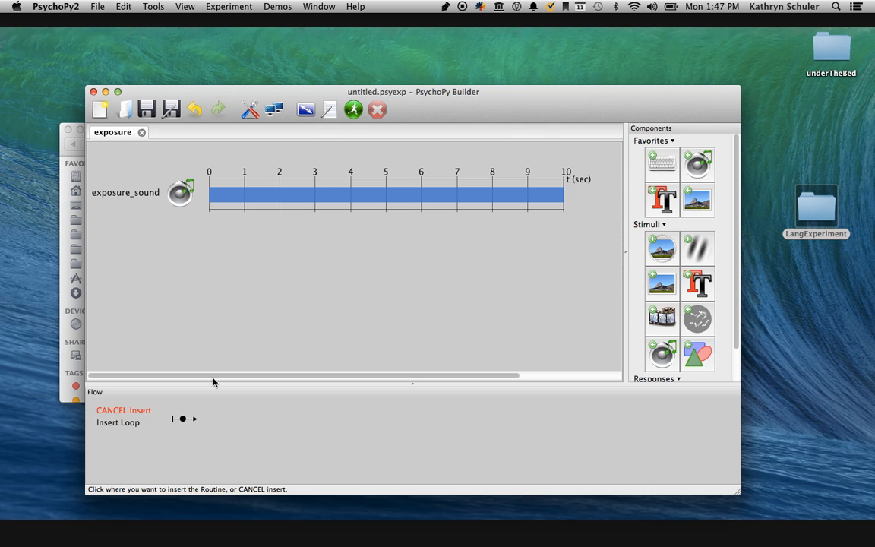
Place the exposure routine in the flow and insert a new routine named instructions before it.
left_click(183, 420)
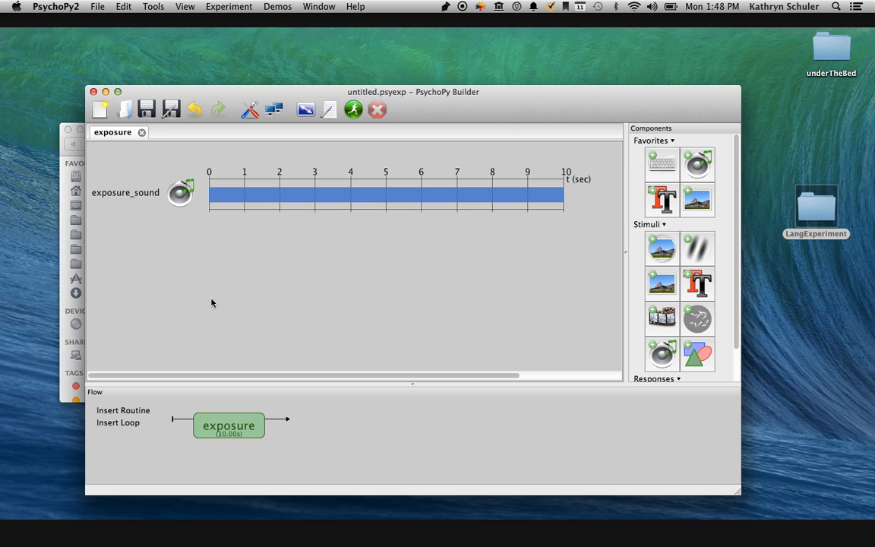
left_click(132, 410)
left_click(115, 422)
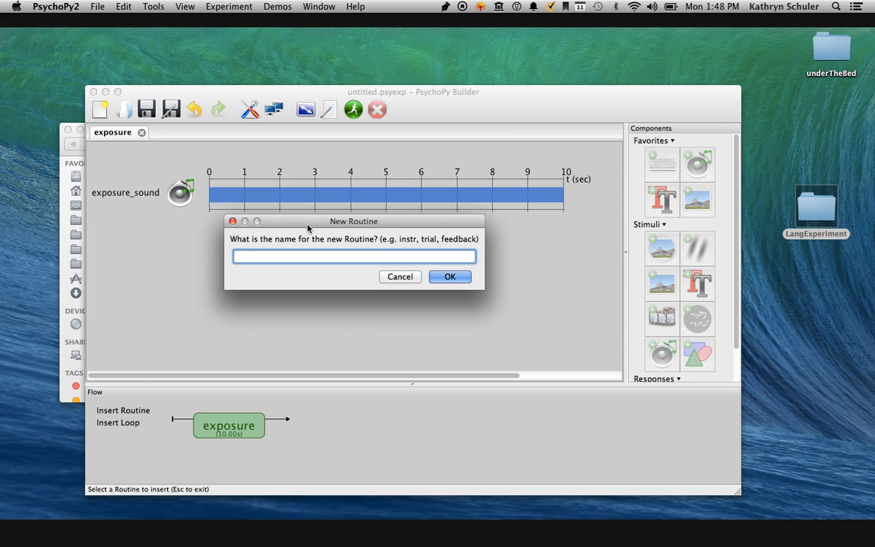
type("instructions")
key("Return")
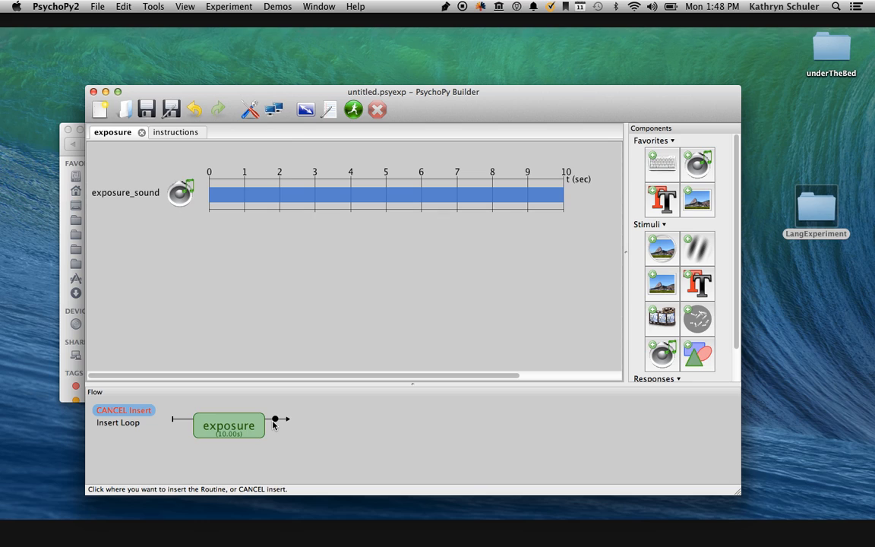
left_click(183, 419)
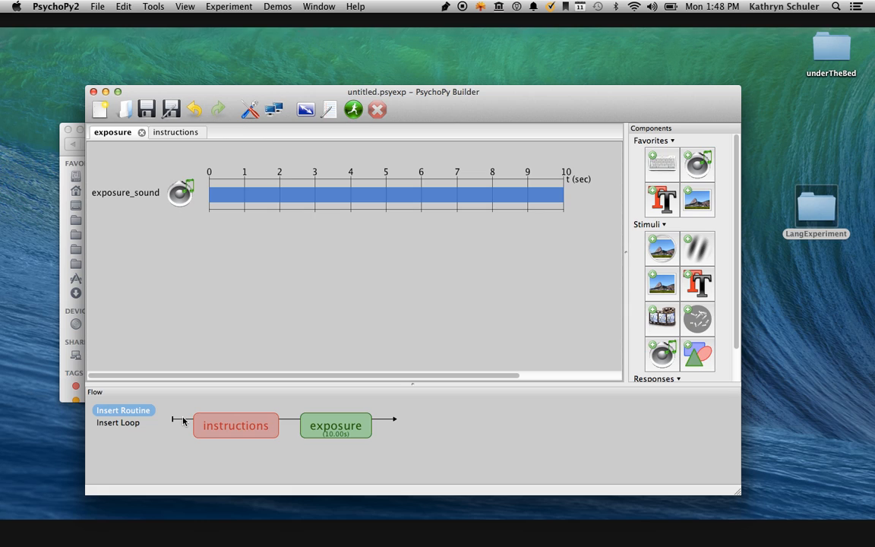
Open the instructions routine and add a Text component named text_instructions to it.
left_click(215, 434)
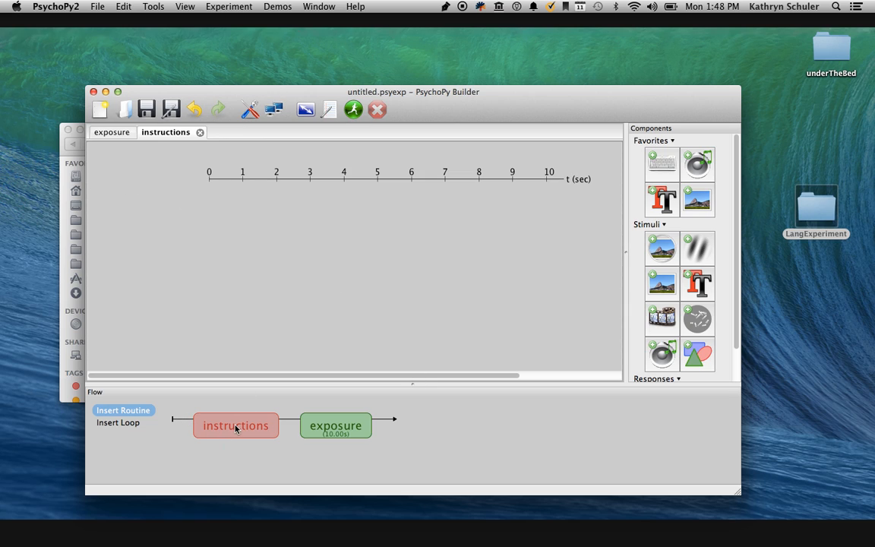
left_click(100, 133)
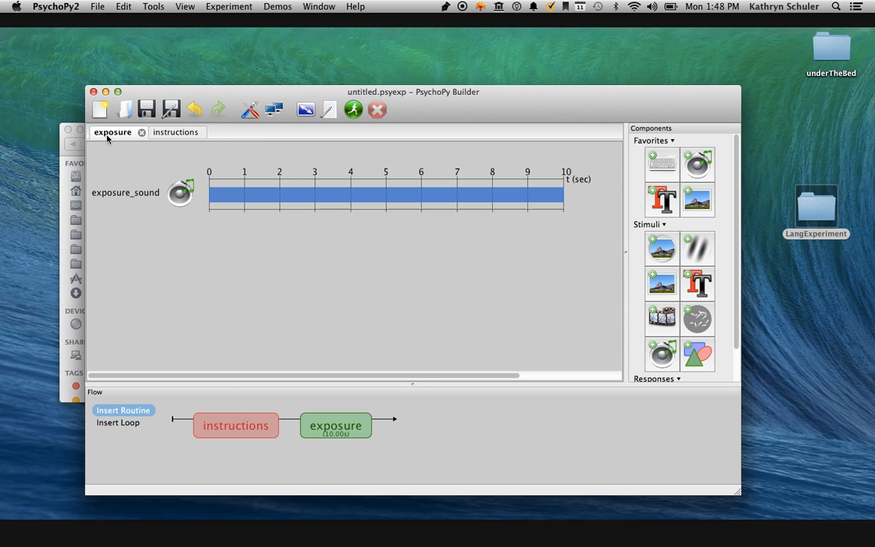
left_click(162, 134)
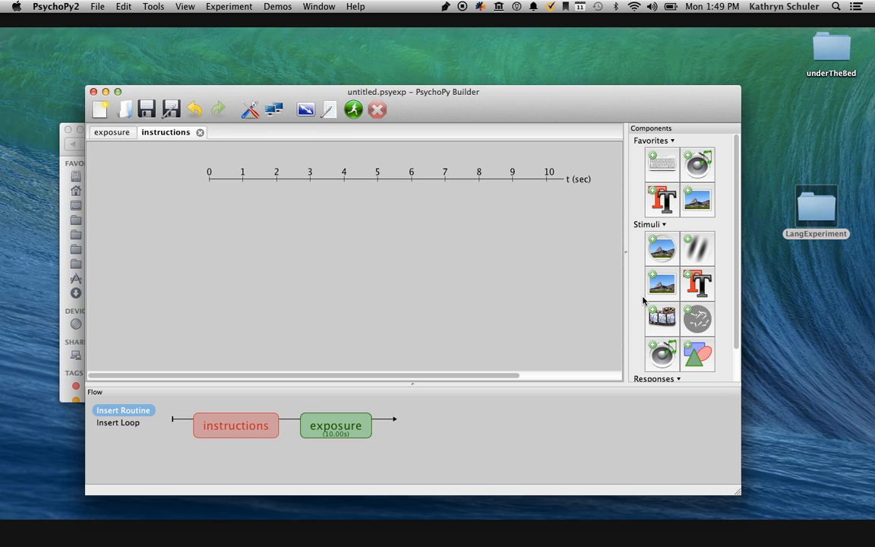
left_click(663, 199)
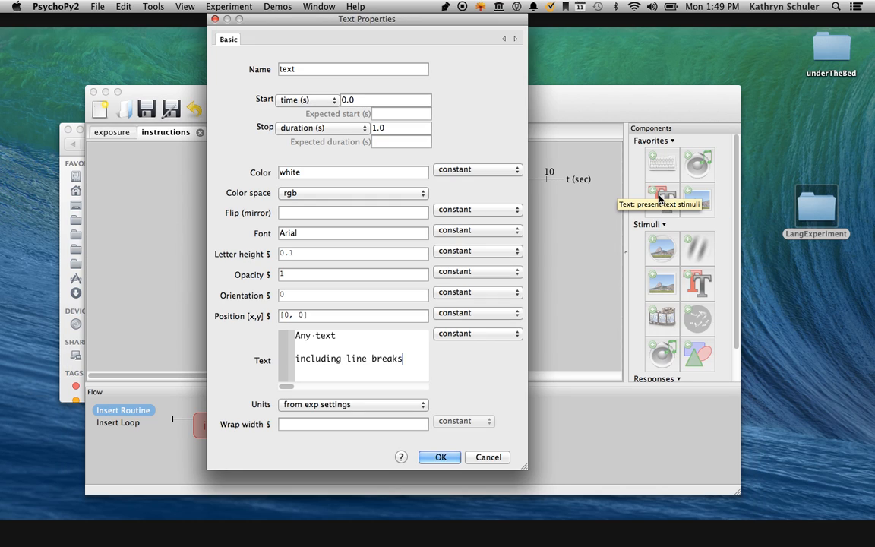
double_click(301, 69)
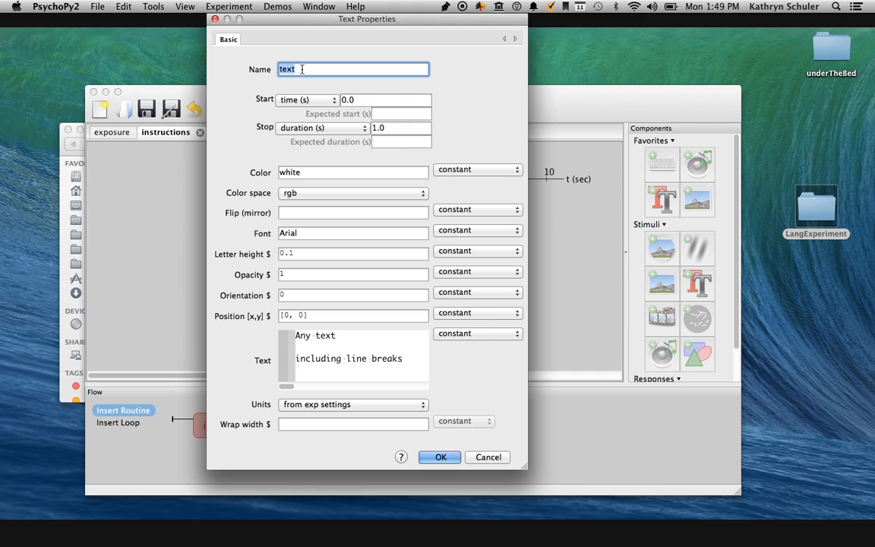
left_click(302, 69)
type("_instructions")
Clear the stop duration of the text_instructions component so it has no time limit.
key("Tab")
key("Tab")
key("Tab")
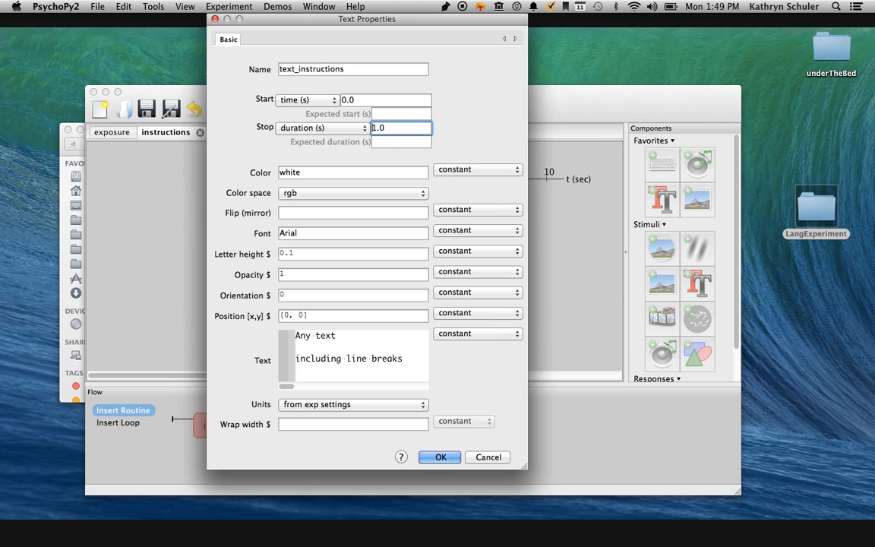
key("BackSpace")
key("BackSpace")
key("BackSpace")
Replace the text_instructions message with "listen carefully to this language you have never heard before. press spacebar to begin." and accept the Text properties.
left_click(366, 370)
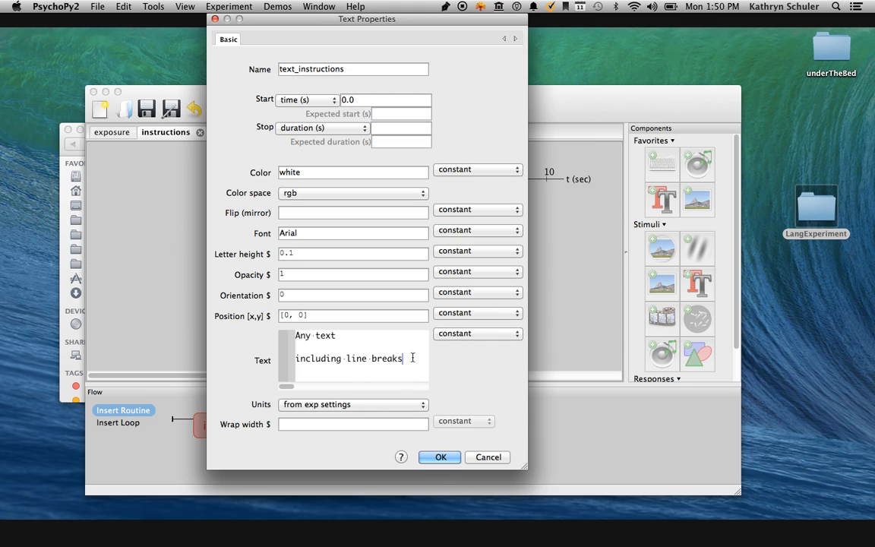
left_click_drag(408, 358, 290, 329)
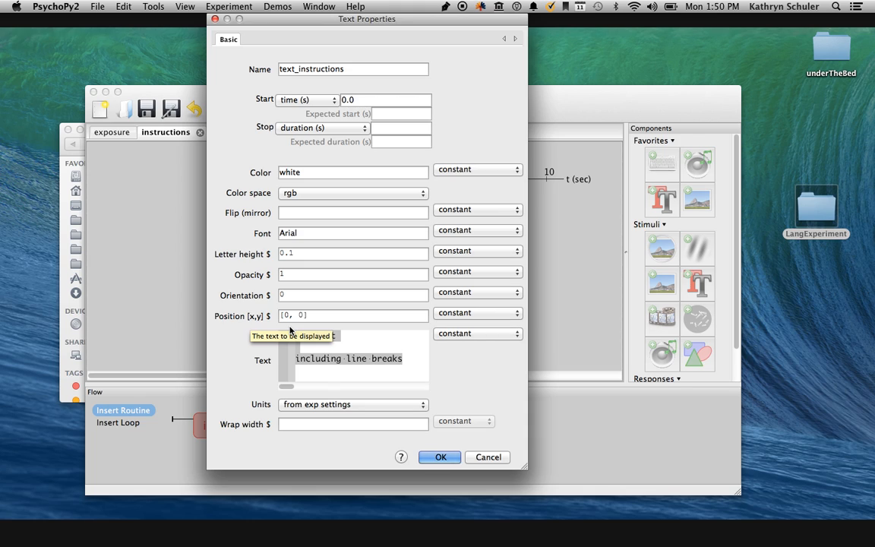
type("listen carefu")
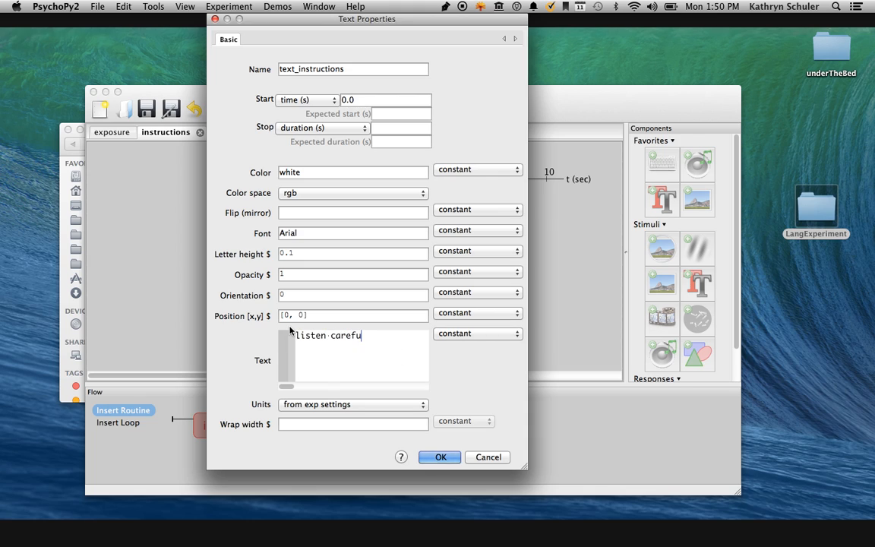
type("lly to this language ")
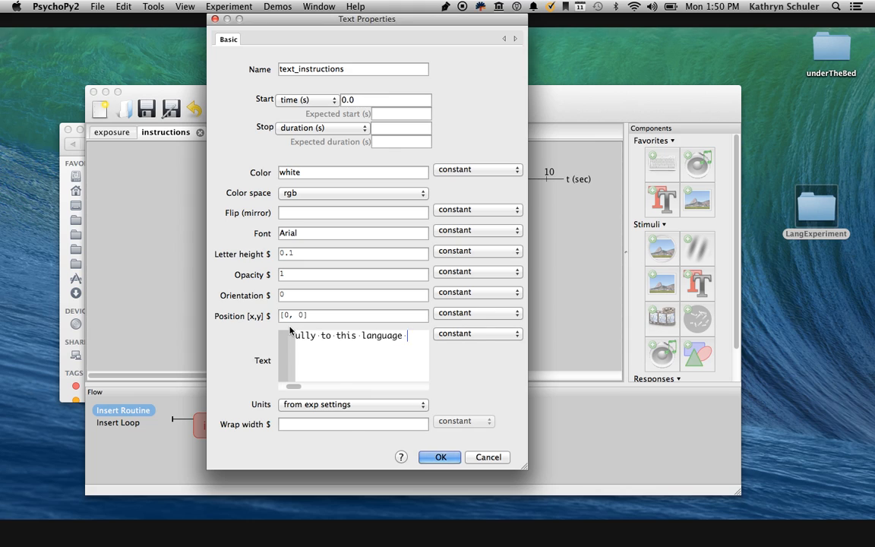
type("you have ne")
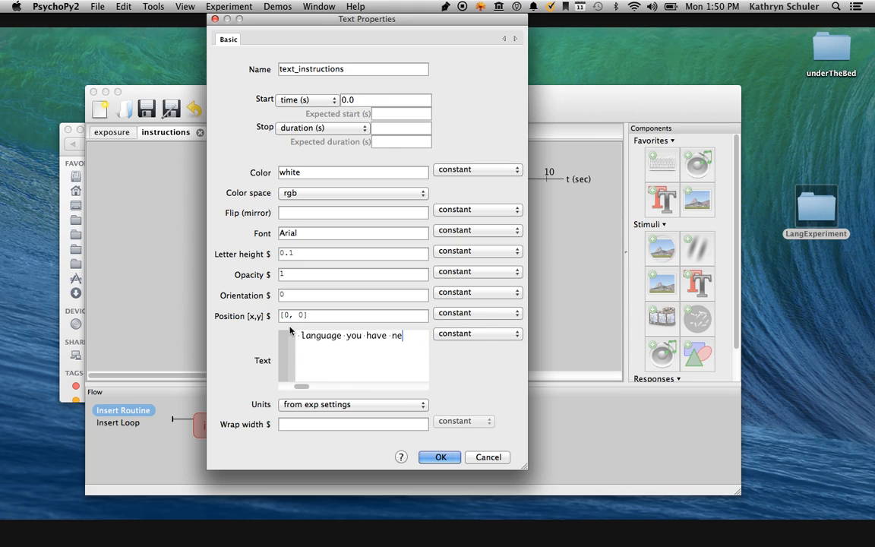
type("ver heard befor")
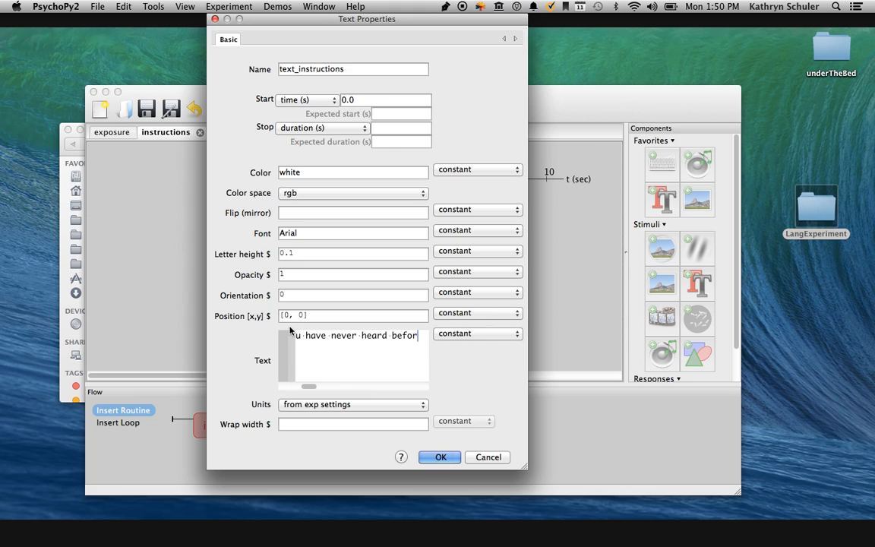
type("e.  ")
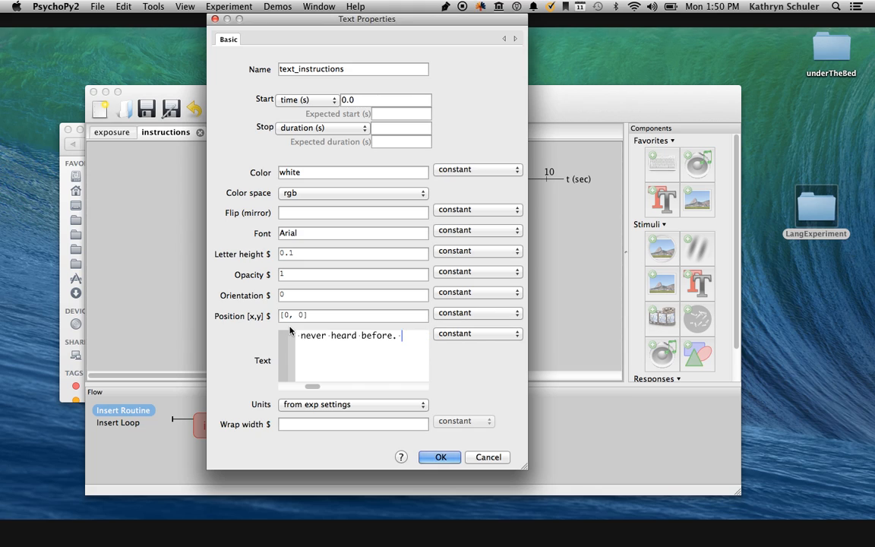
type("press spaceba")
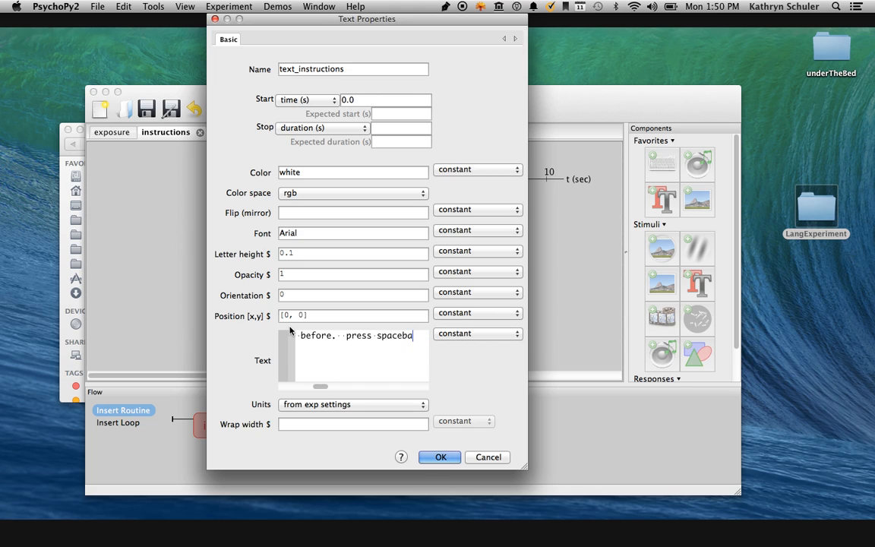
type("r to begin.")
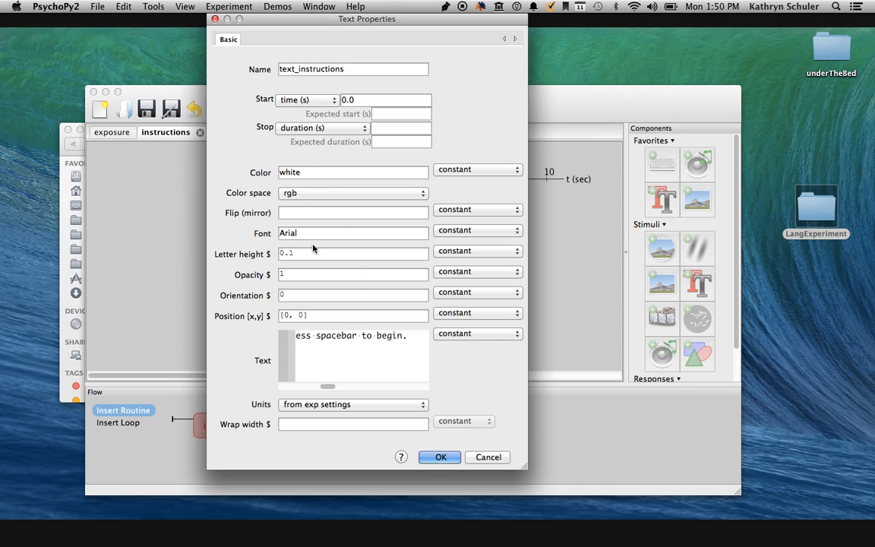
left_click(440, 458)
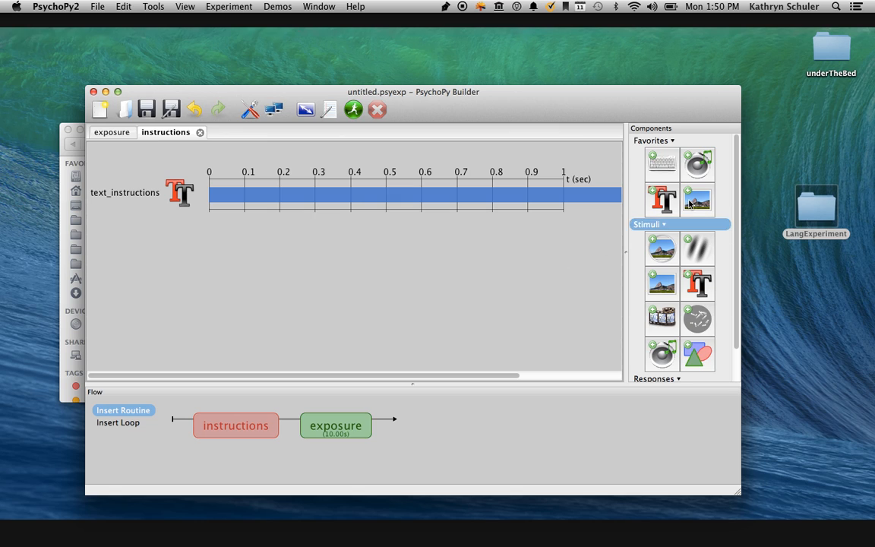
Add a Keyboard response component to the instructions routine that allows only the 'space' key, and accept its properties.
scroll(720, 252, "down", 2)
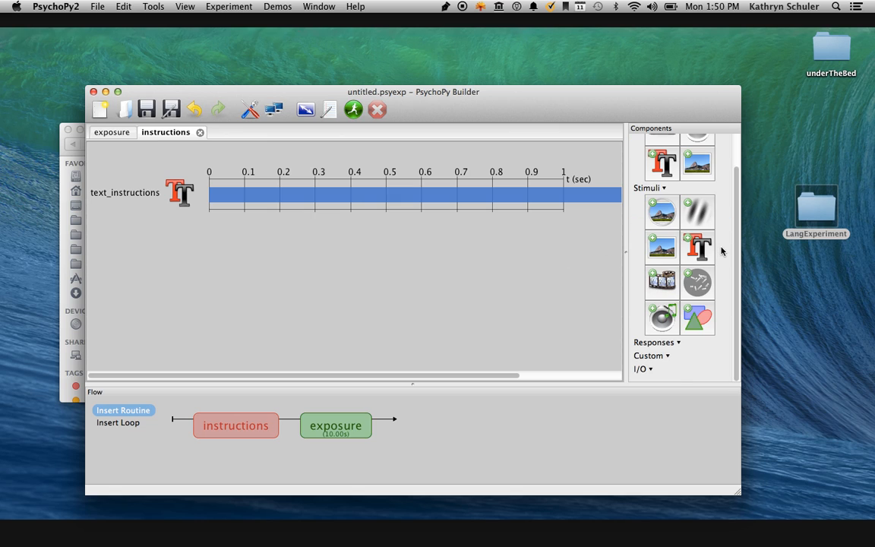
scroll(666, 341, "up", 2)
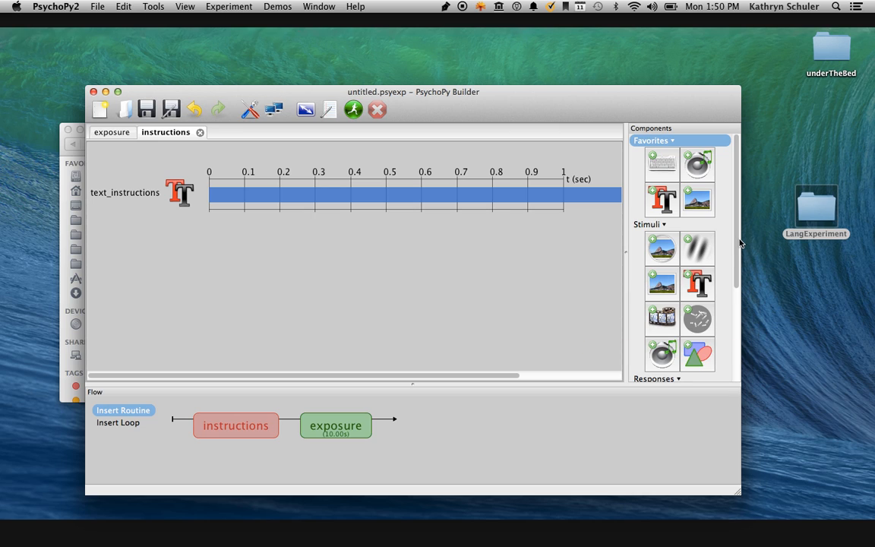
left_click_drag(734, 243, 734, 342)
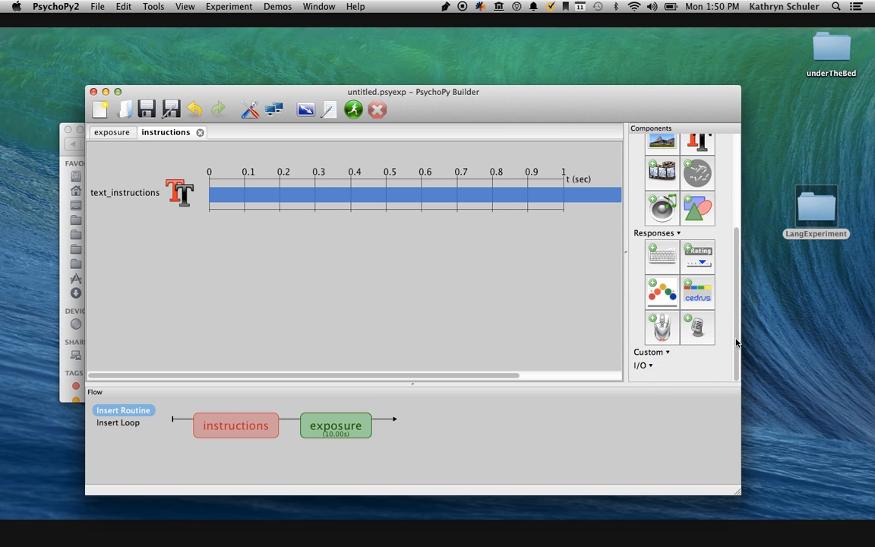
left_click(668, 259)
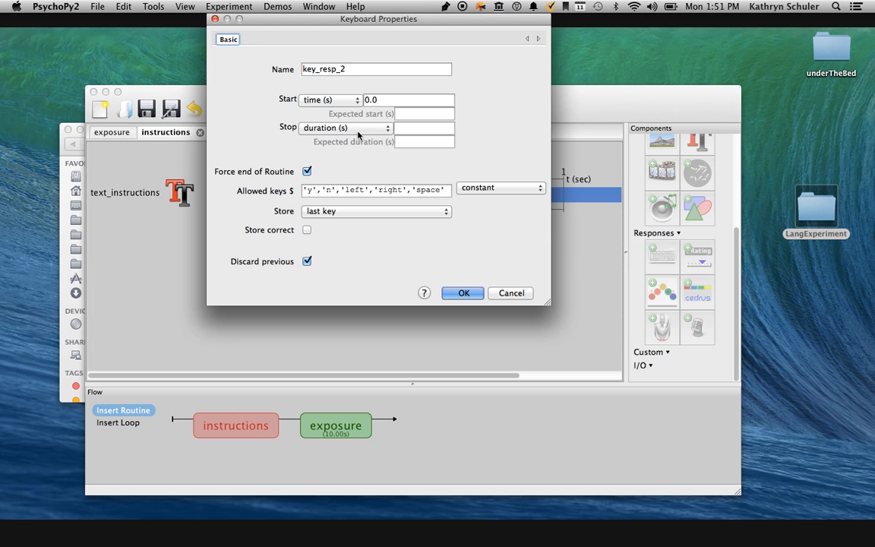
left_click(411, 191)
left_click_drag(411, 190, 292, 191)
key("BackSpace")
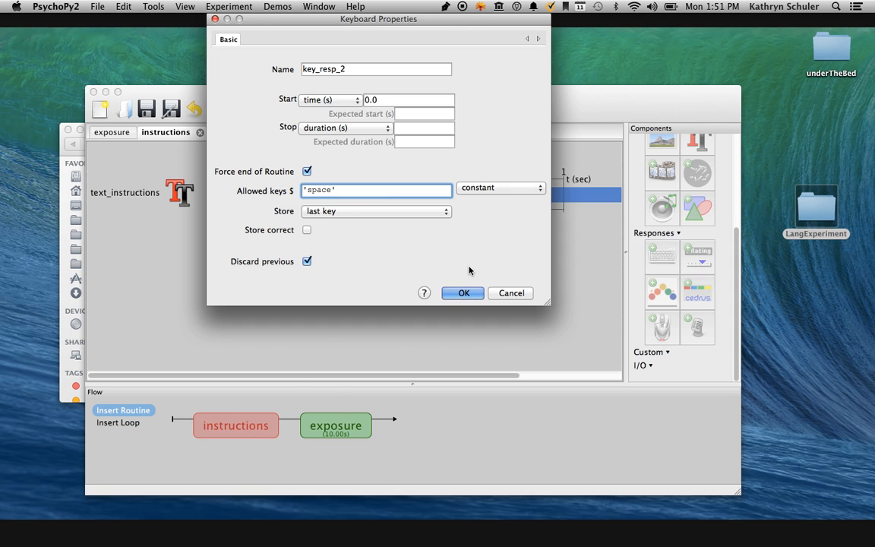
left_click(463, 293)
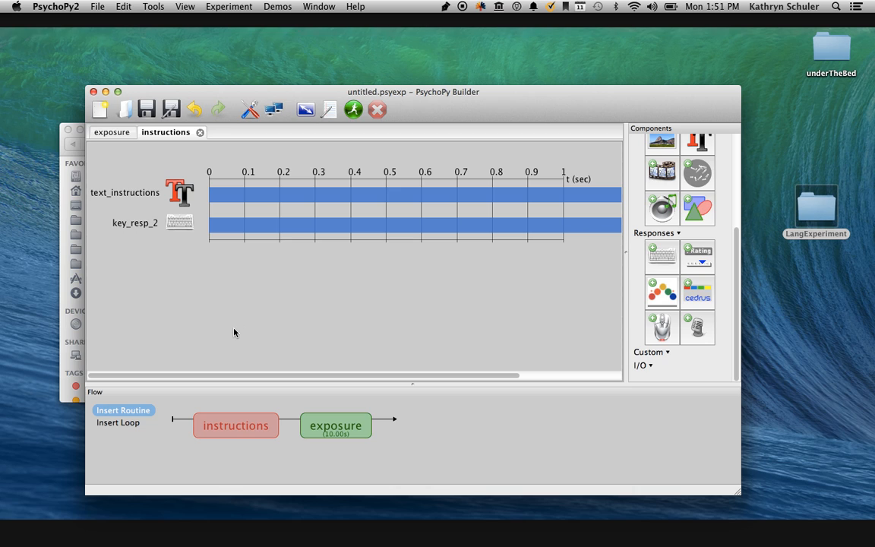
Insert a new routine named test after the exposure routine in the flow.
left_click(133, 411)
left_click(137, 422)
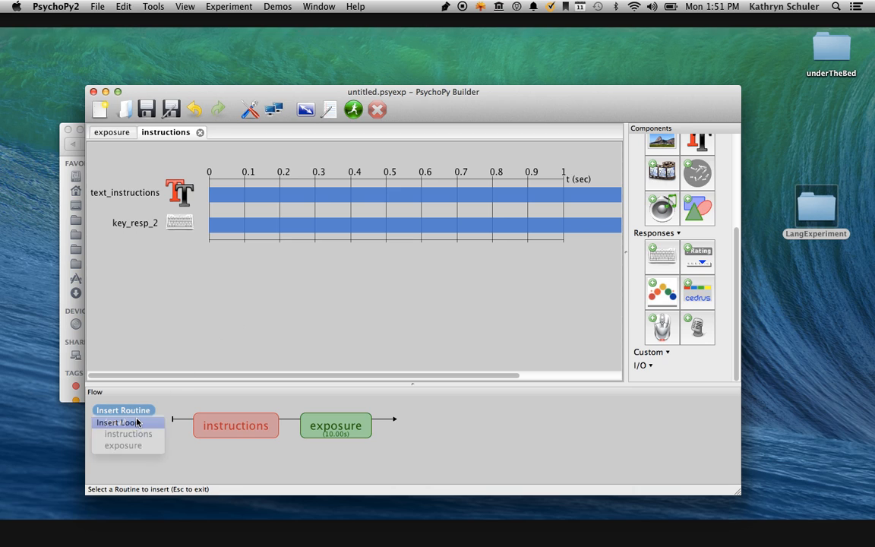
type("test")
key("Return")
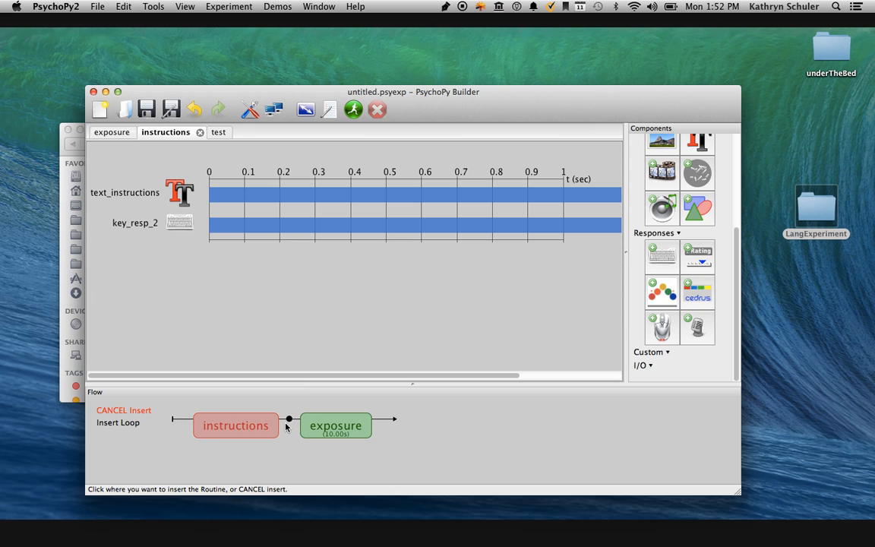
left_click(384, 419)
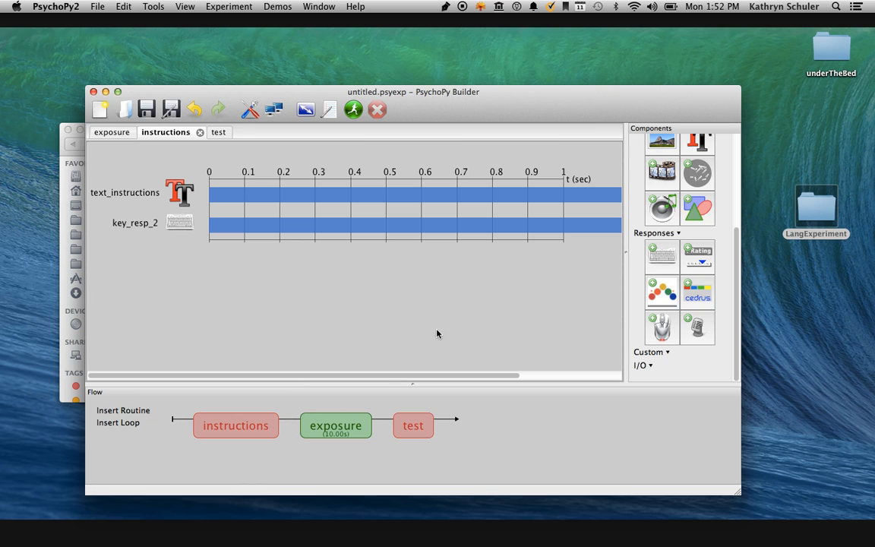
Open the test routine and add a Sound component named test_sound to it.
left_click(220, 133)
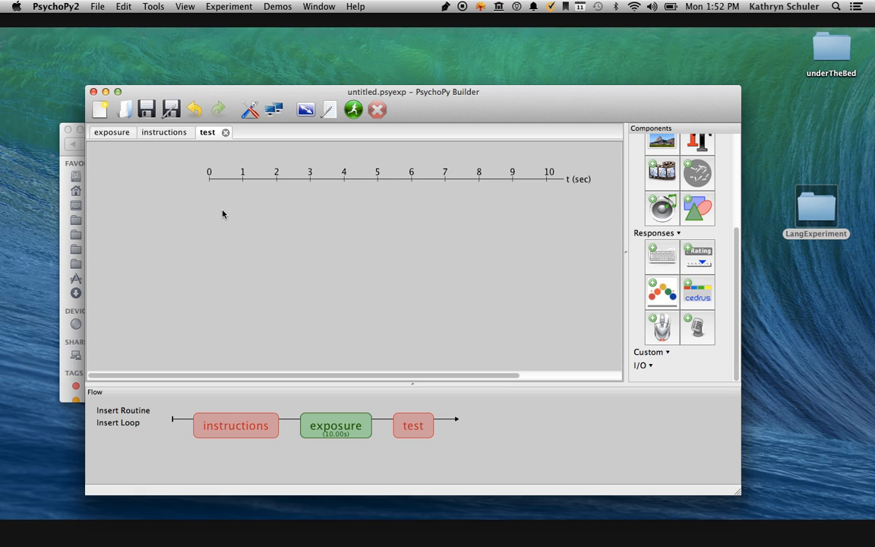
left_click(661, 207)
double_click(303, 72)
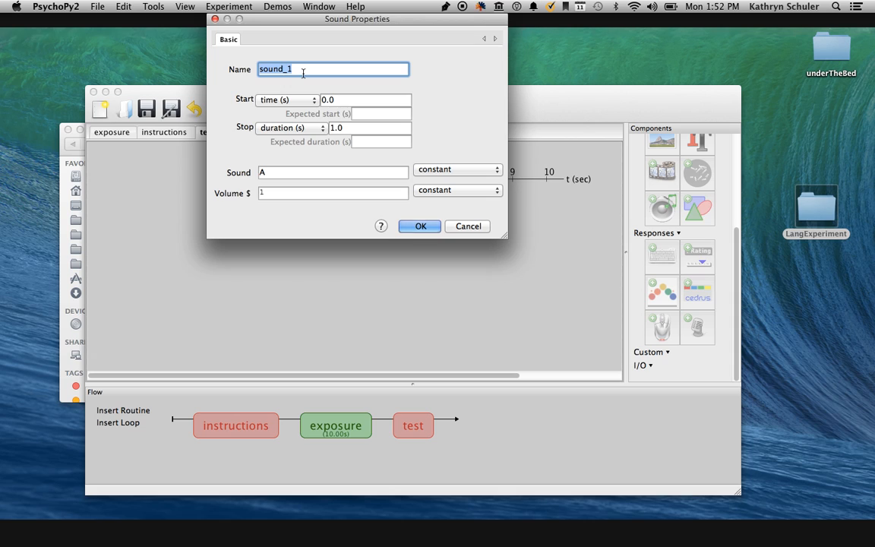
type("test_sounds")
key("BackSpace")
Clear the stop duration of test_sound so it has no time limit, and accept the Sound properties.
key("Tab")
key("Tab")
key("Tab")
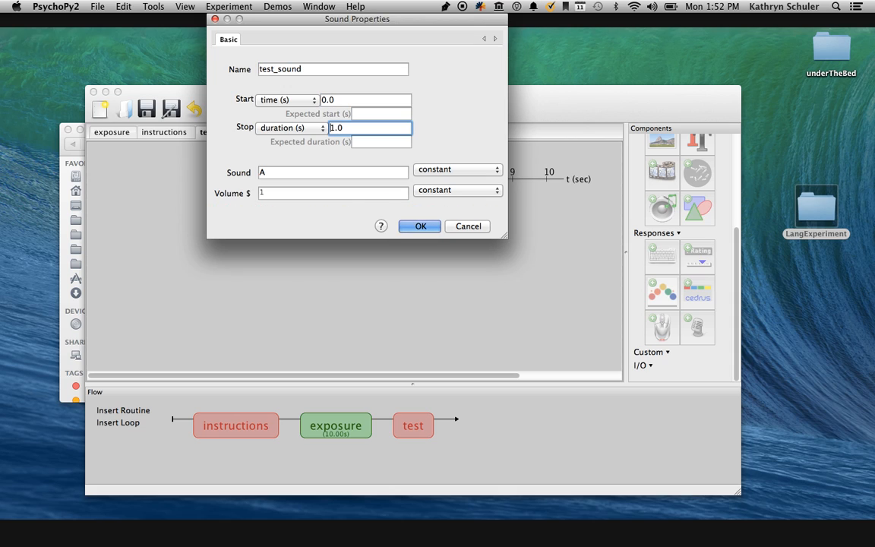
key("BackSpace")
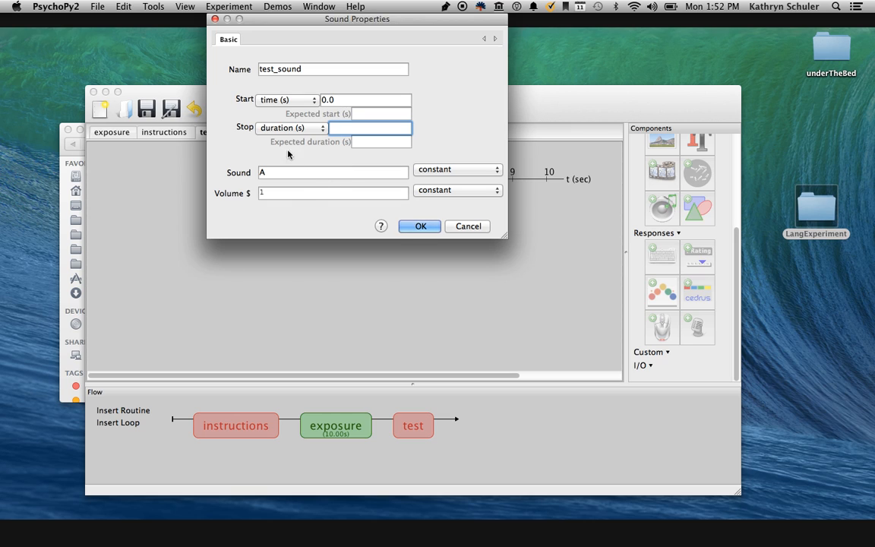
left_click(420, 226)
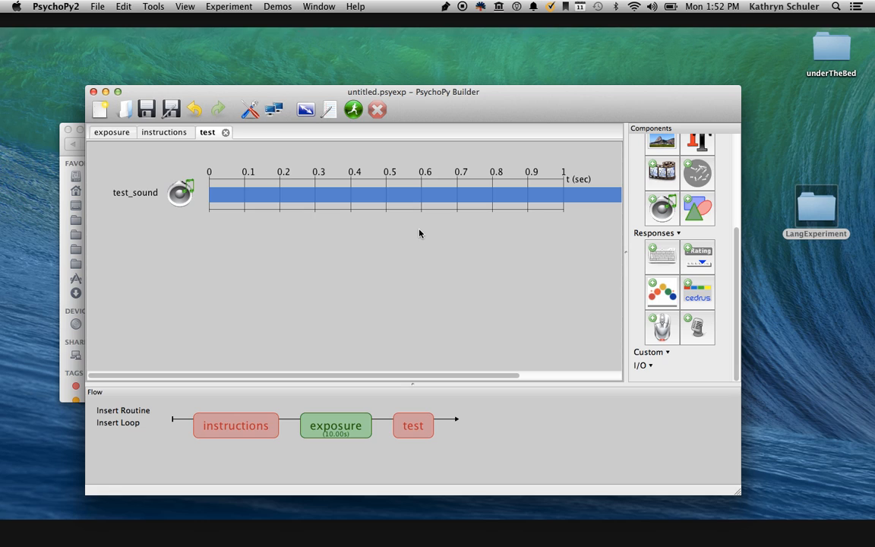
Insert a loop around the test routine in the flow and name it test_loop.
left_click(132, 423)
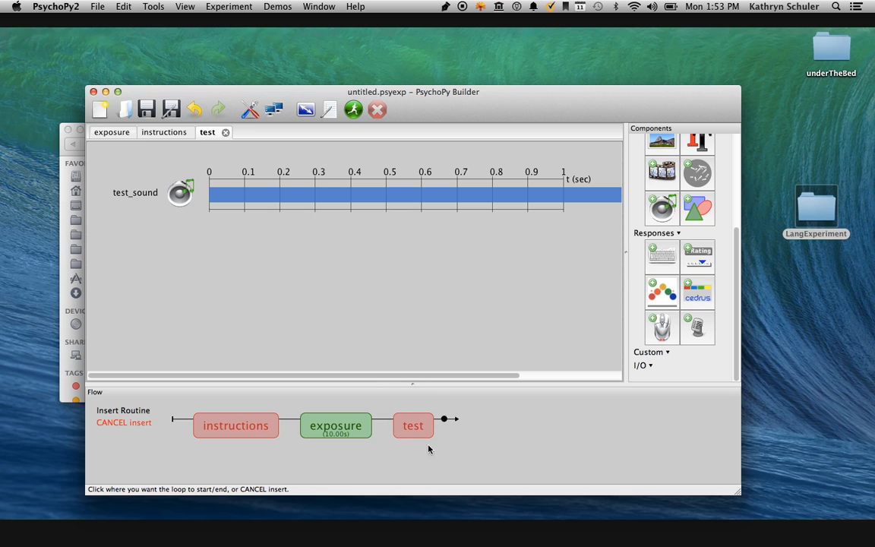
left_click(385, 419)
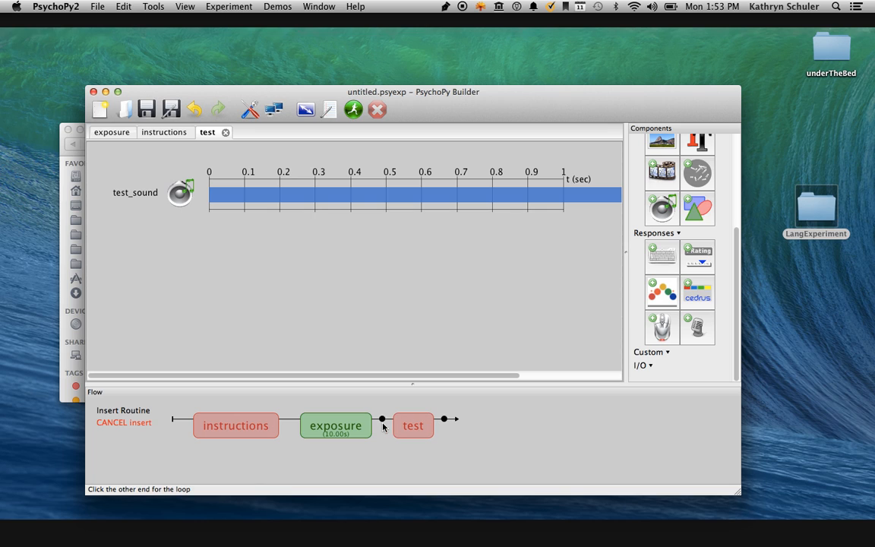
left_click(444, 419)
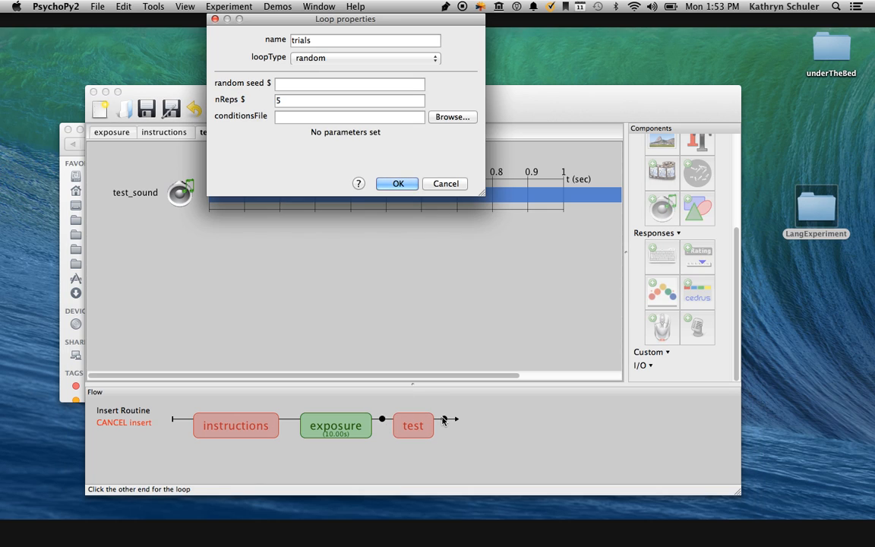
left_click(319, 41)
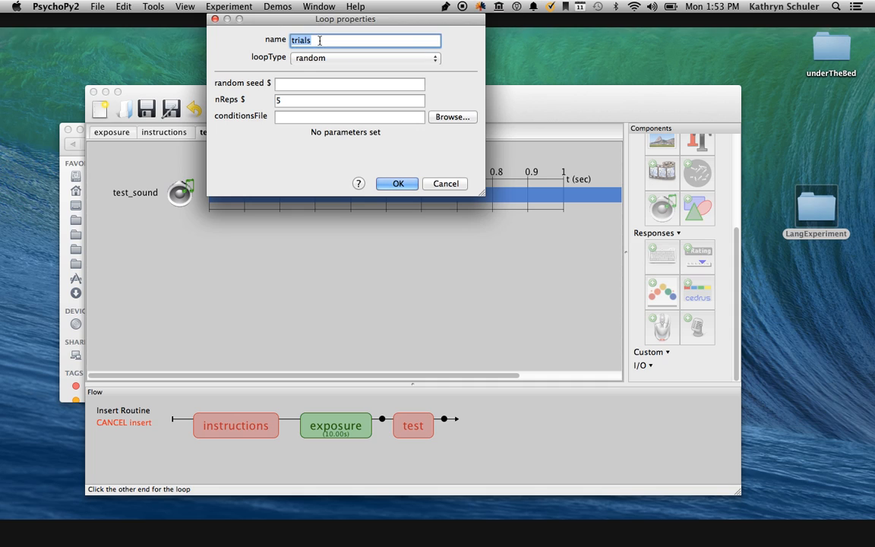
type("test_loop")
key("Tab")
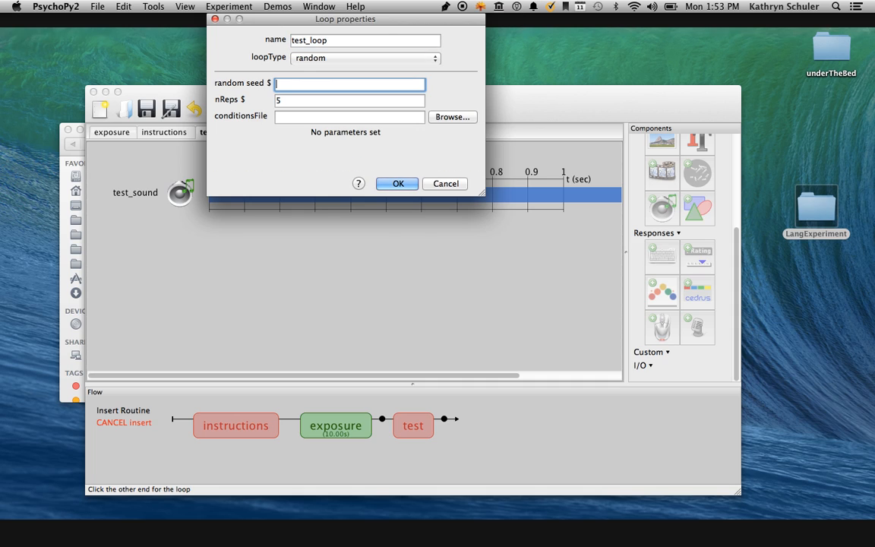
Keep the loop type of test_loop as random and set its number of repetitions to 3.
left_click(306, 59)
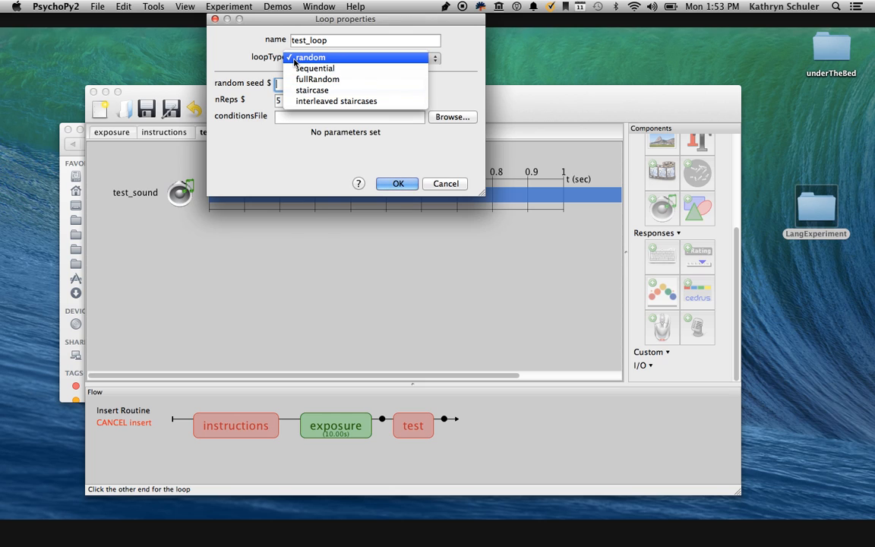
left_click(290, 59)
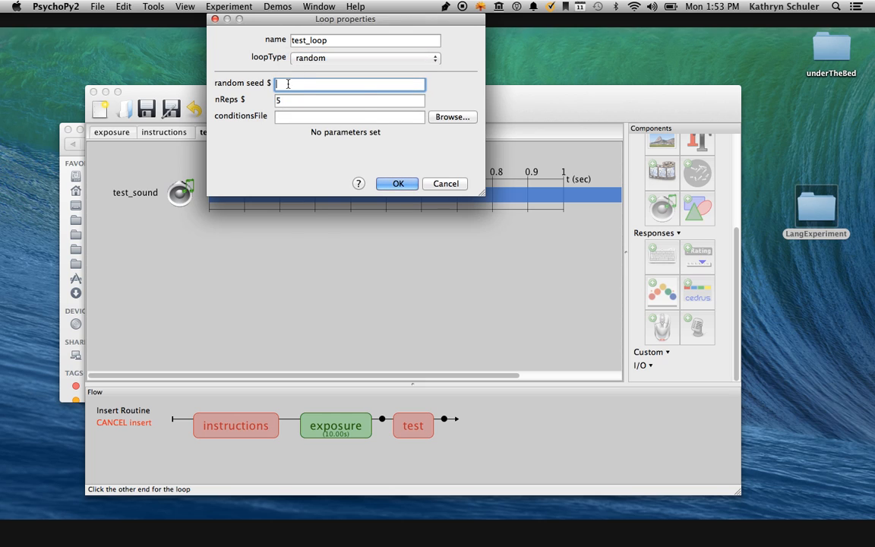
left_click(288, 101)
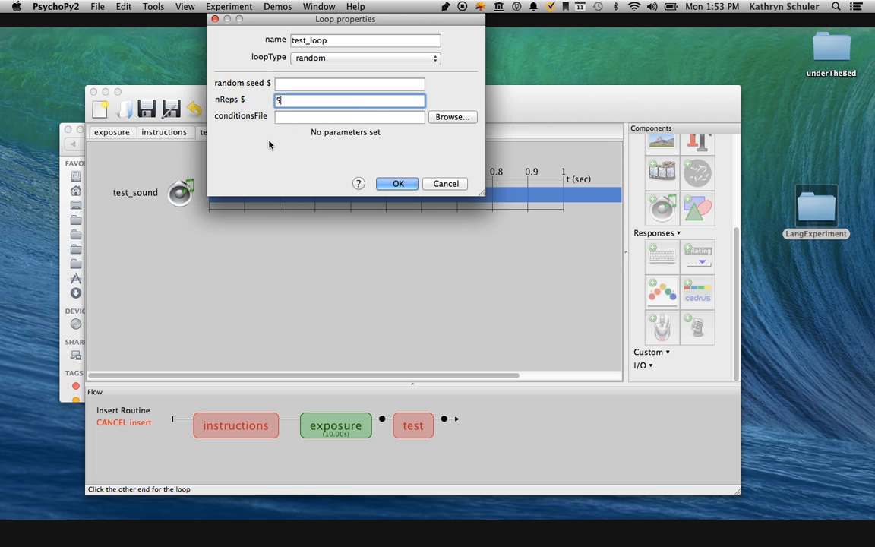
key("BackSpace")
type("1")
key("BackSpace")
type("3")
Switch to Microsoft Excel while leaving the Loop properties of test_loop open.
mouse_move(1, 130)
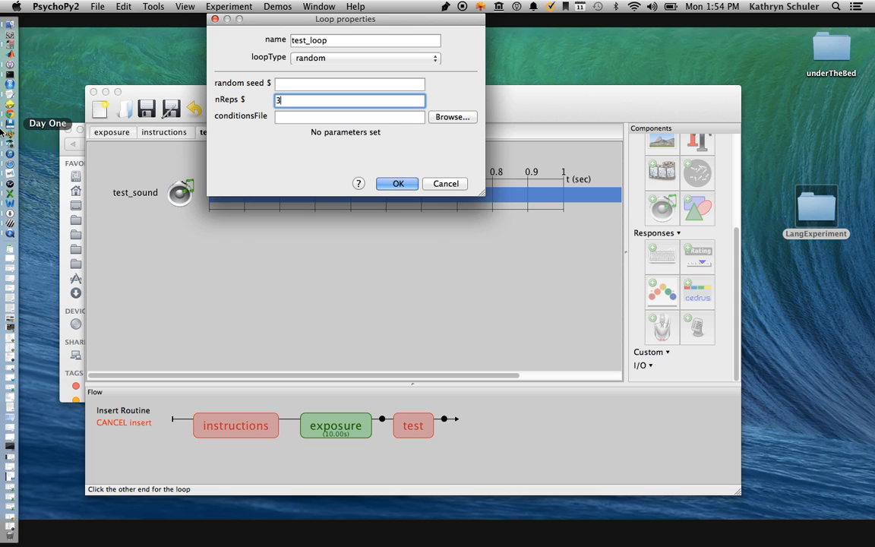
right_click(7, 195)
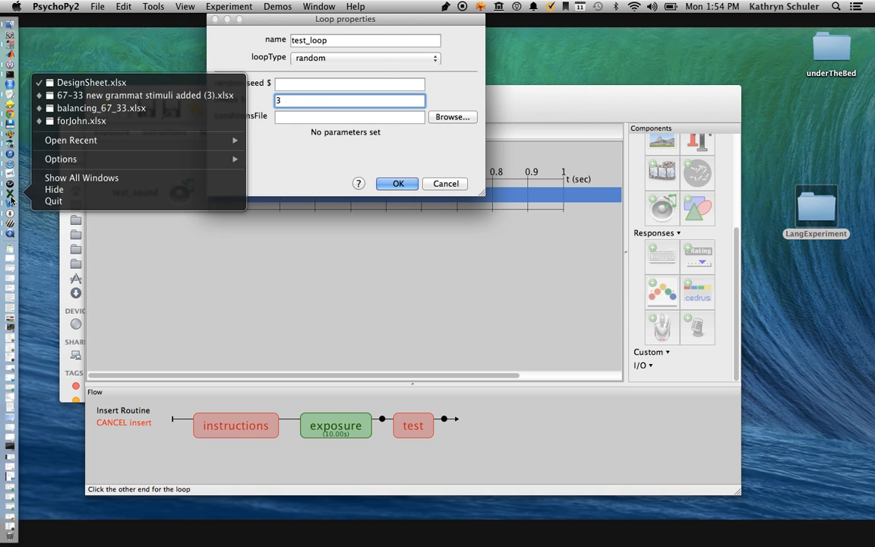
left_click(10, 198)
left_click(10, 195)
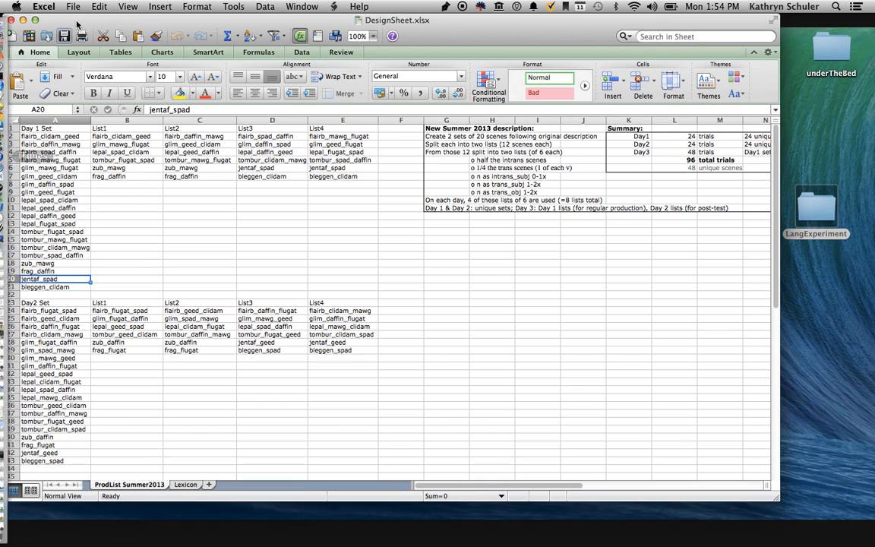
Create a new blank workbook in Excel and open the LangExperiment folder from the desktop.
left_click(11, 36)
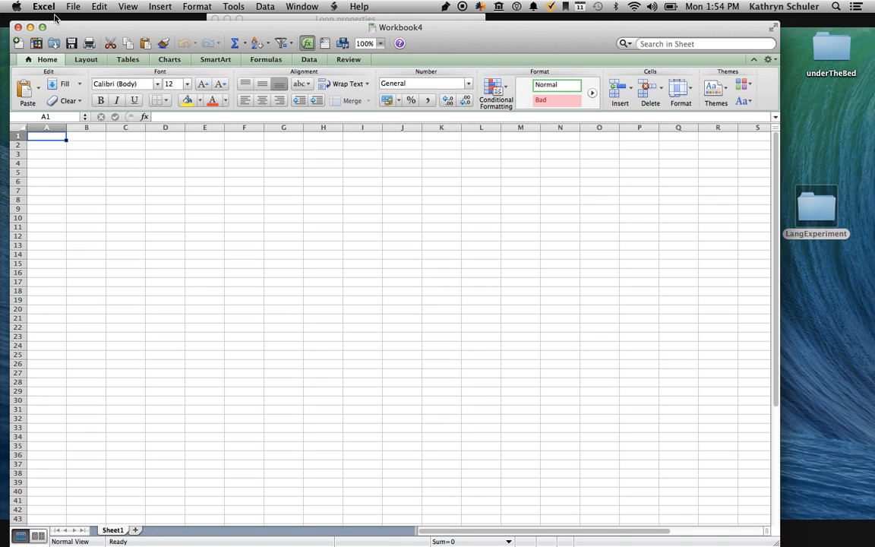
left_click_drag(89, 29, 123, 55)
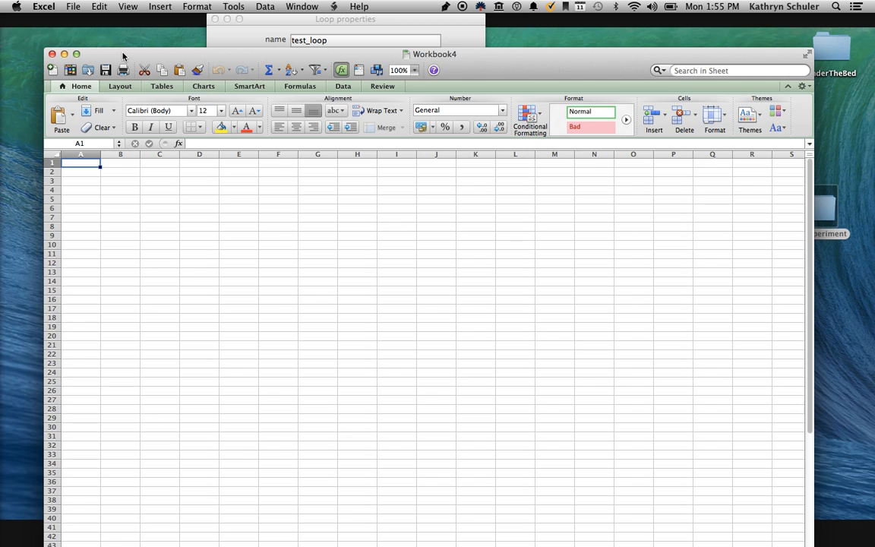
double_click(825, 209)
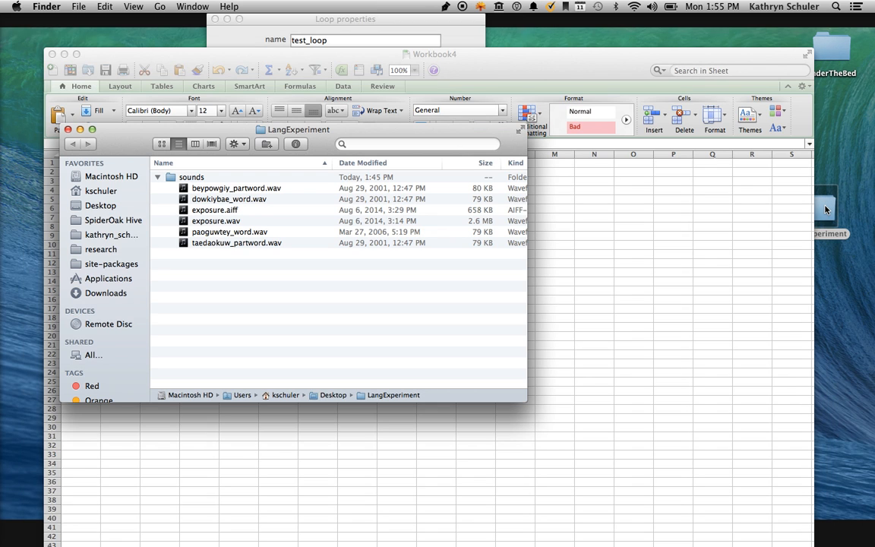
Review the word and partword sound files in the sounds folder and move the folder window clear of the sheet's first columns.
left_click(203, 190)
left_click(205, 199)
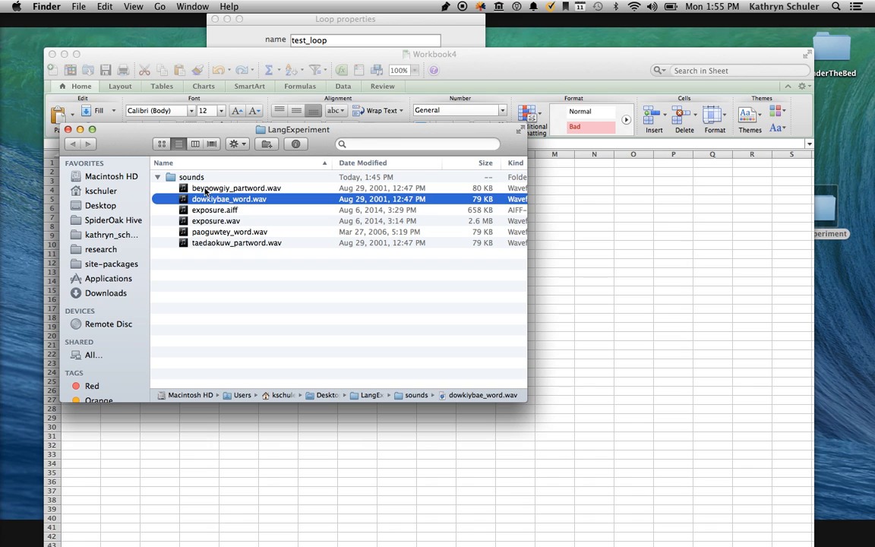
left_click(214, 233)
left_click(215, 242)
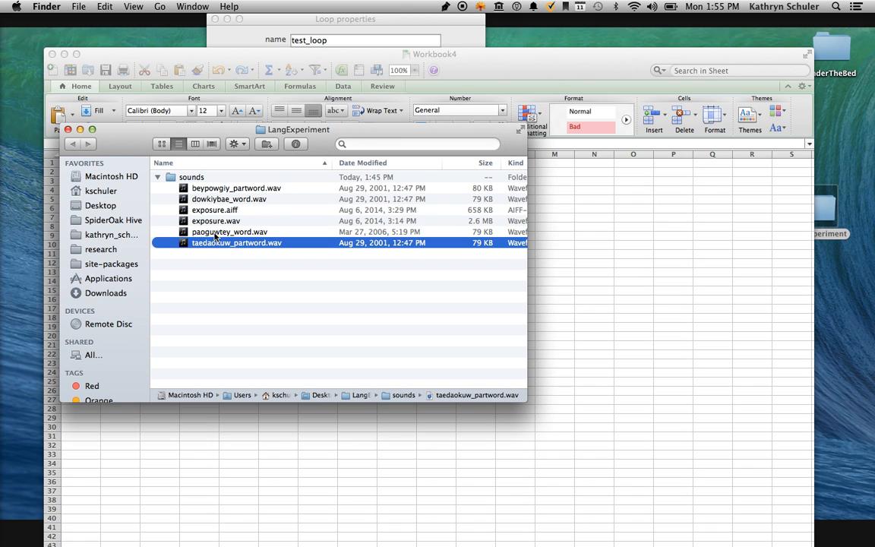
left_click_drag(211, 129, 524, 43)
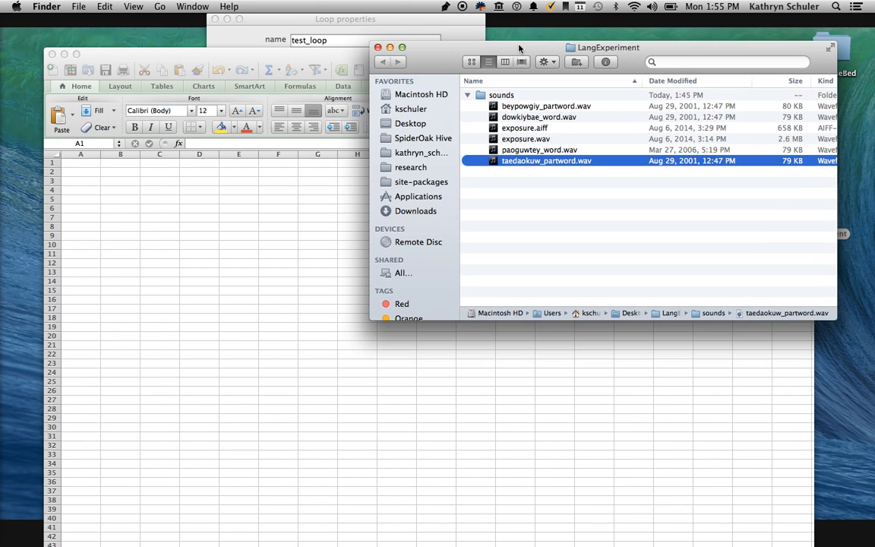
Enter the column header "sounds" in cell A1 of the new workbook.
left_click(101, 187)
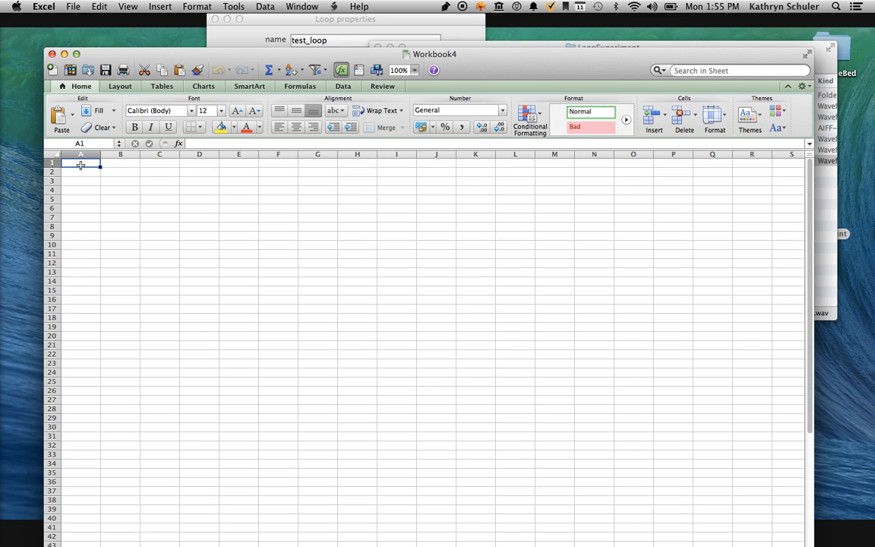
type("sound")
key("Return")
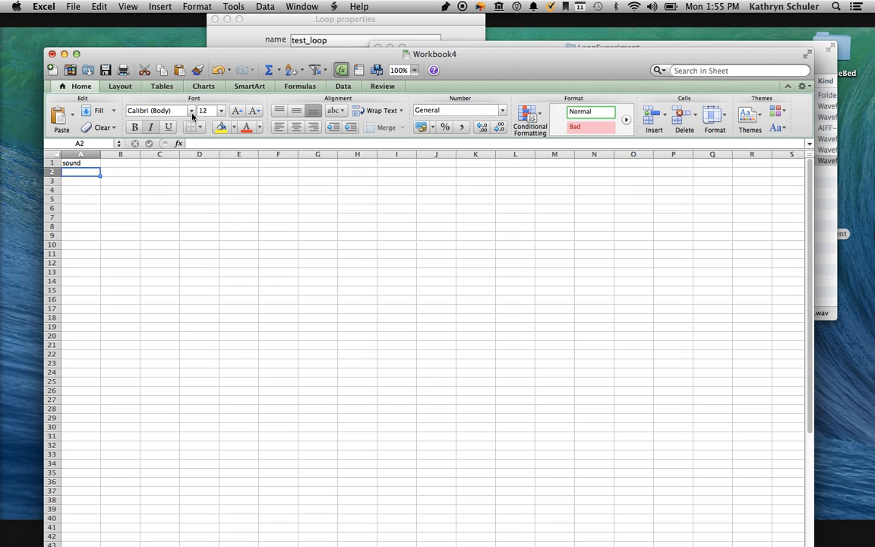
double_click(81, 163)
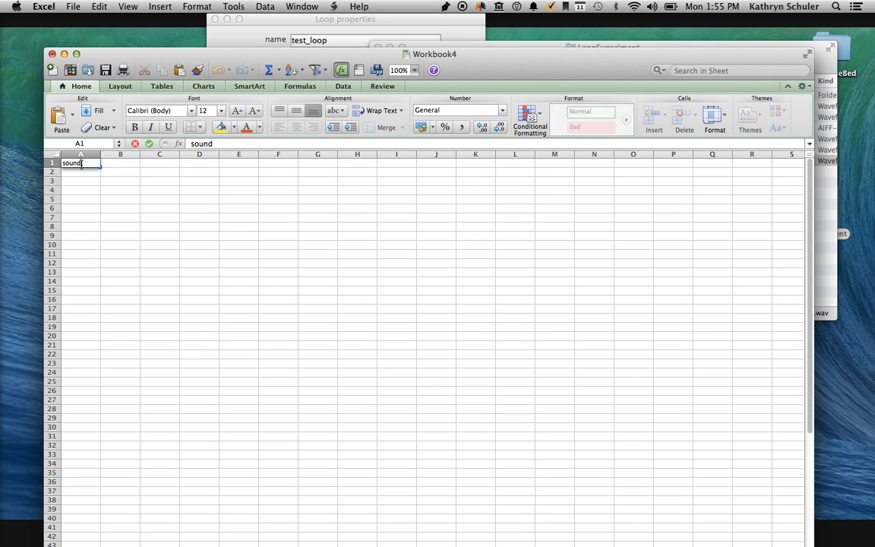
type("s")
key("Return")
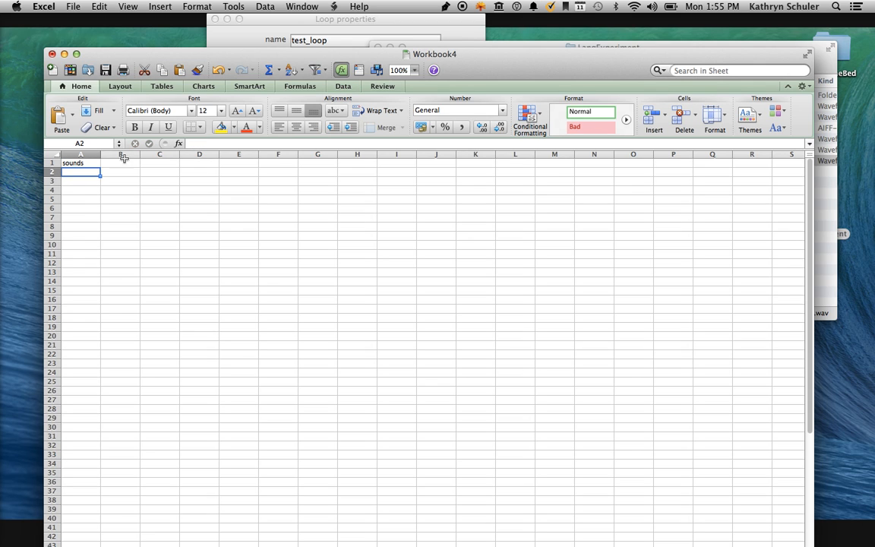
Arrange the LangExperiment folder and workbook windows so the sound file list and the sheet's cells are both visible.
left_click(635, 44)
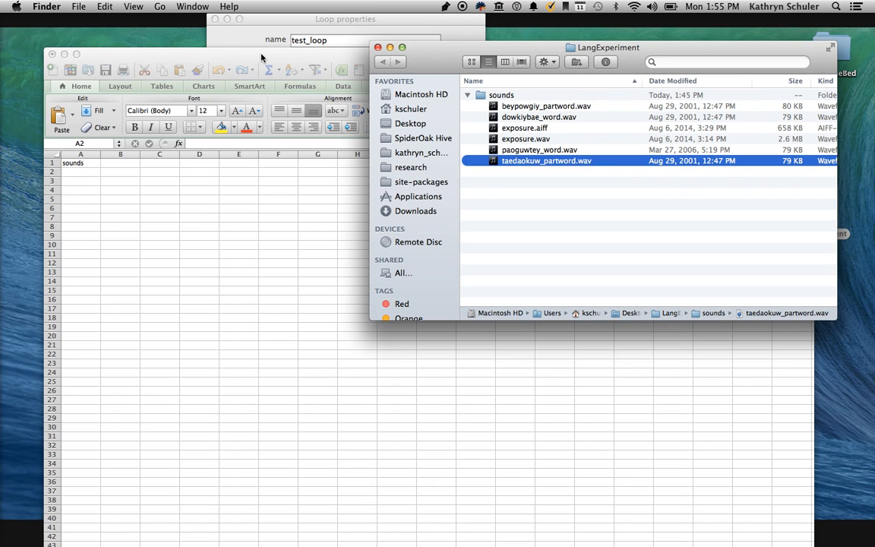
left_click_drag(240, 53, 245, 160)
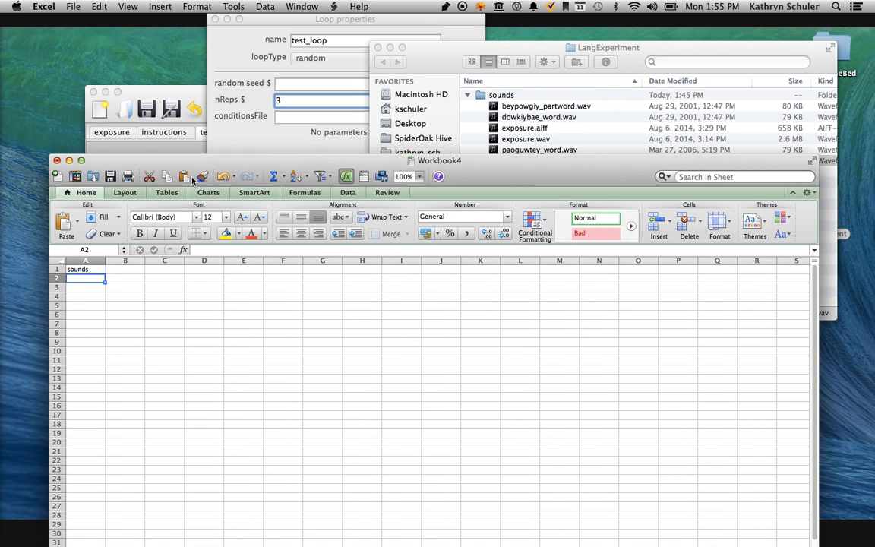
left_click_drag(191, 172, 199, 224)
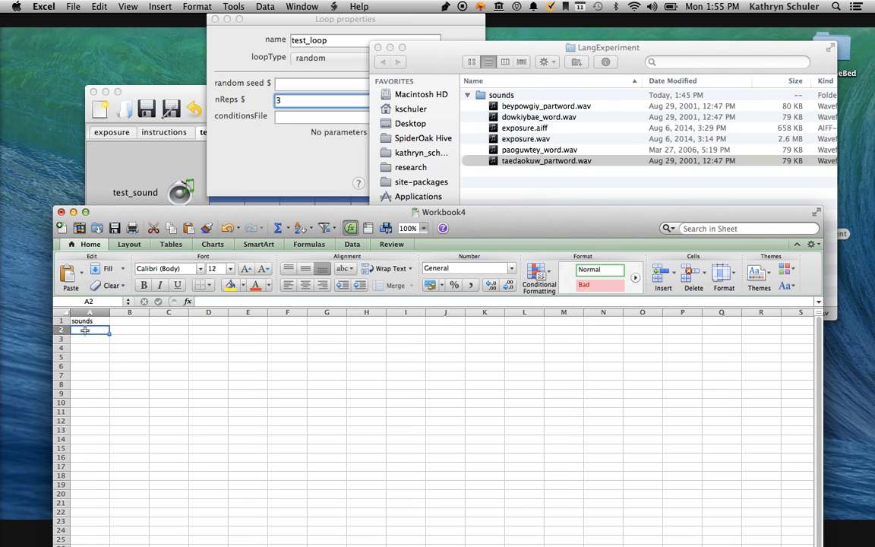
Enter sounds/beypowgiy_partword.wav in cell A2 and widen column A to fit the path.
type("sounds/")
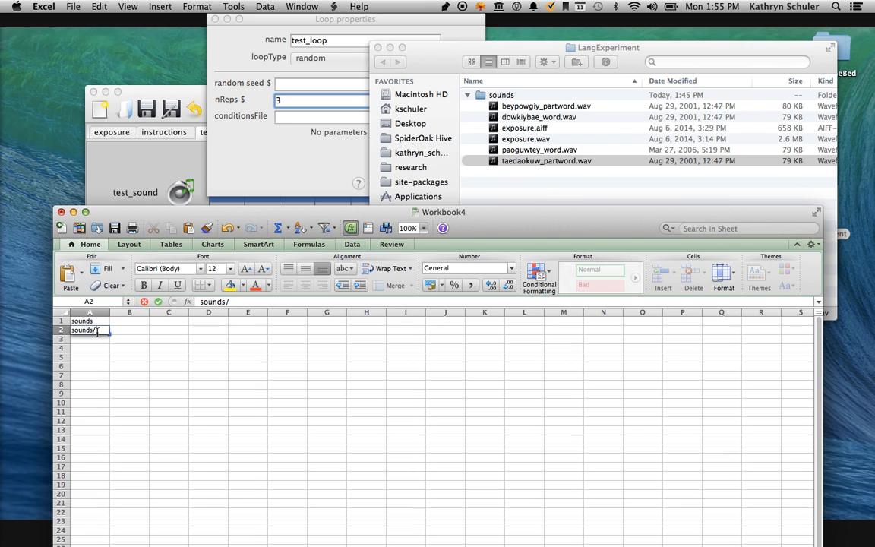
type("beypow")
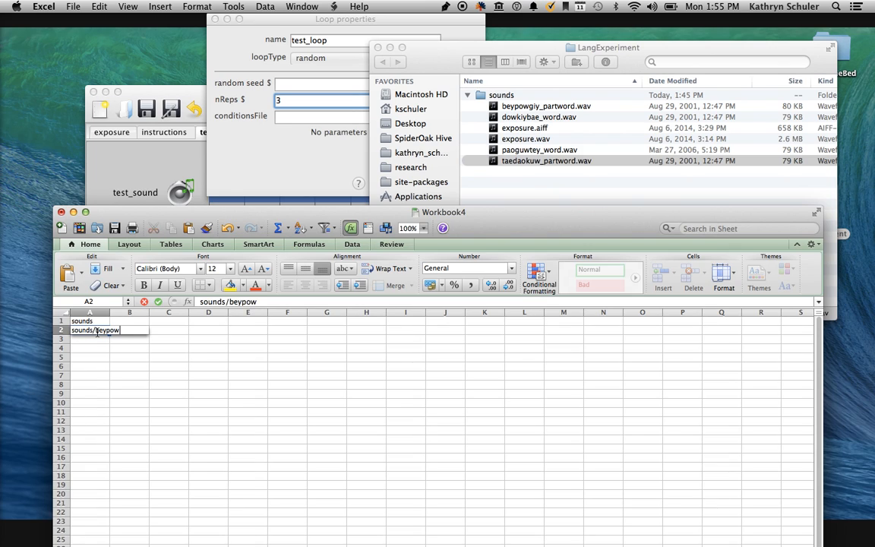
type("giy_partword.wav")
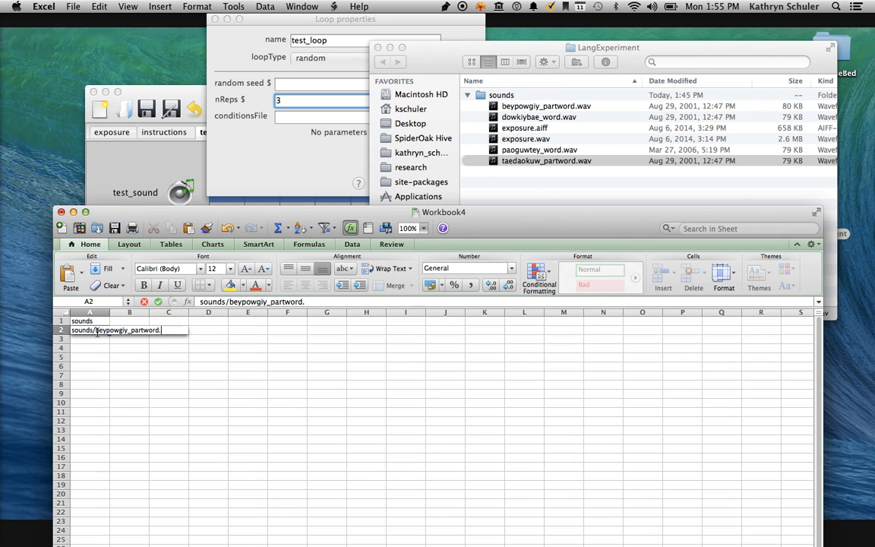
key("Return")
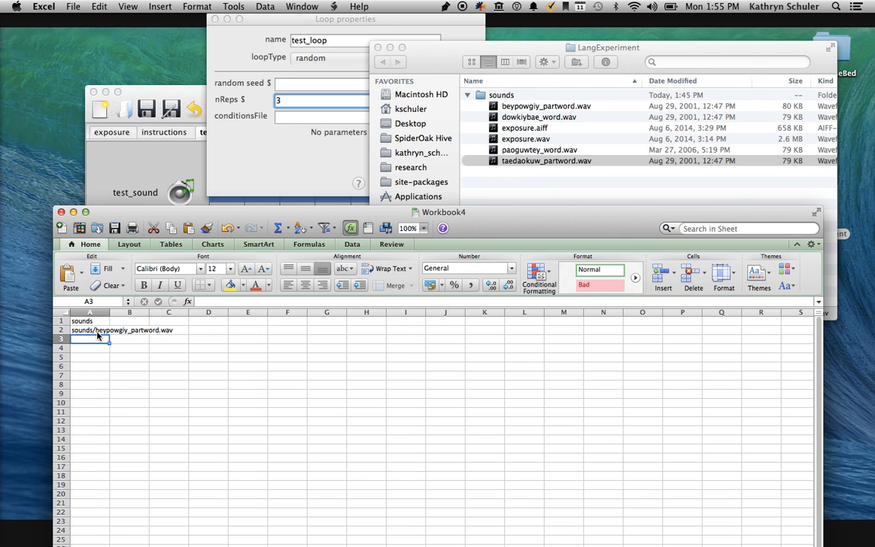
left_click_drag(109, 312, 184, 313)
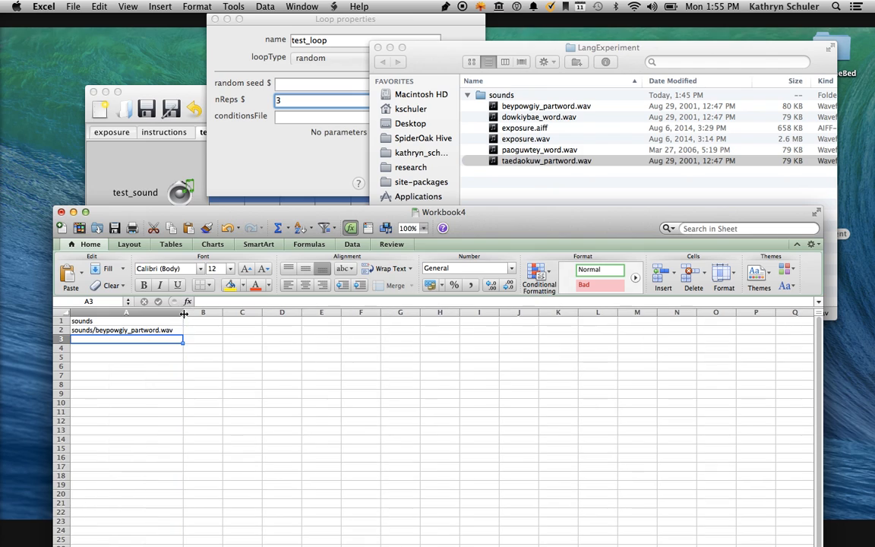
Add the header "type" in cell B1 and classify the first sound as "partword" in B2.
left_click(210, 319)
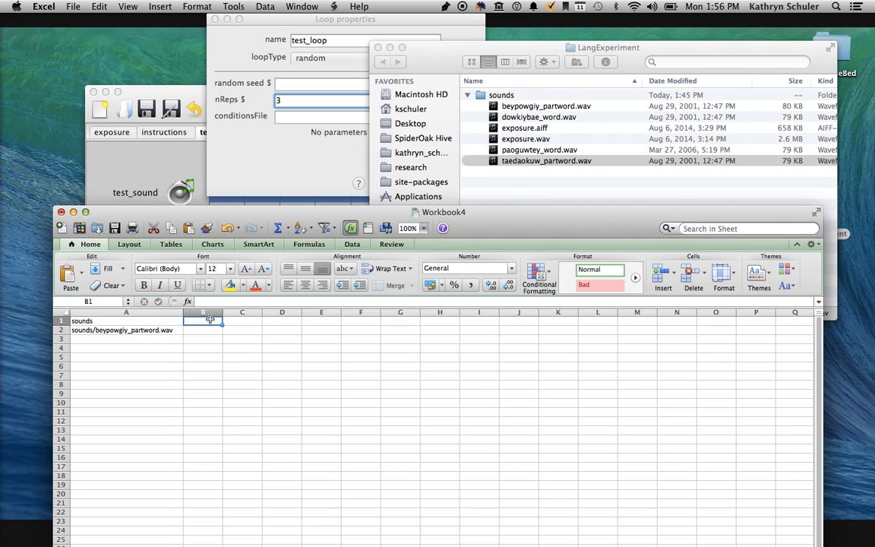
type("type")
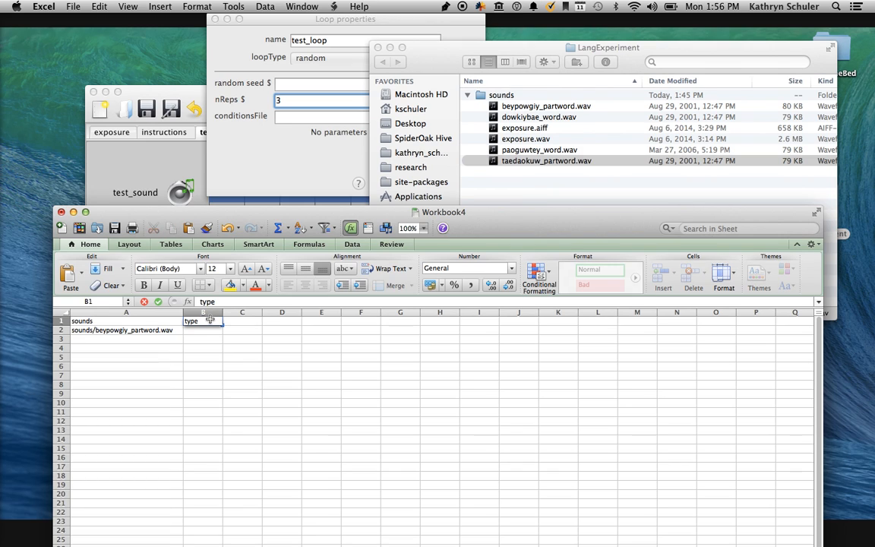
key("Return")
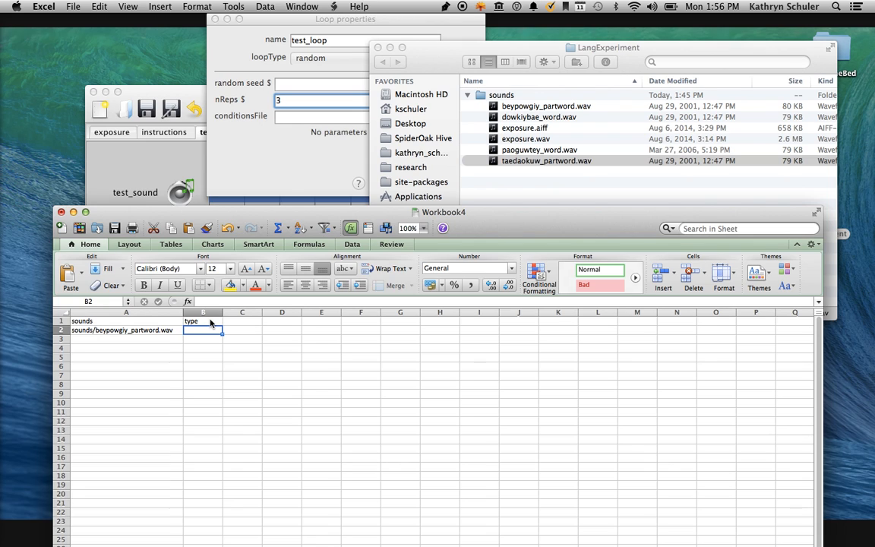
type("partword")
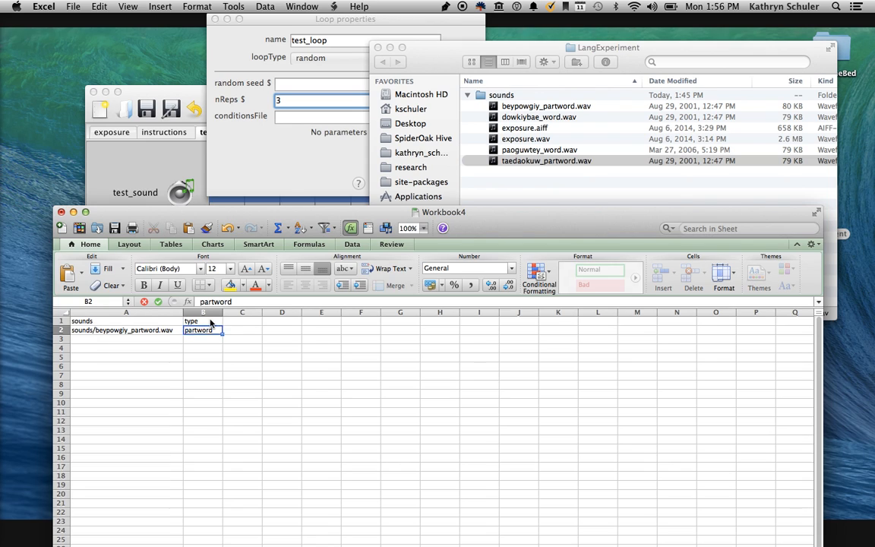
key("Return")
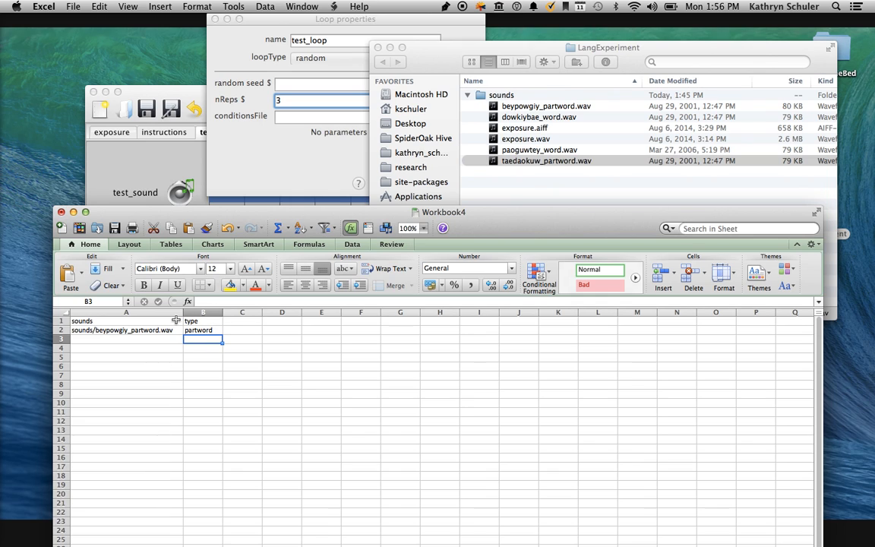
left_click(213, 329)
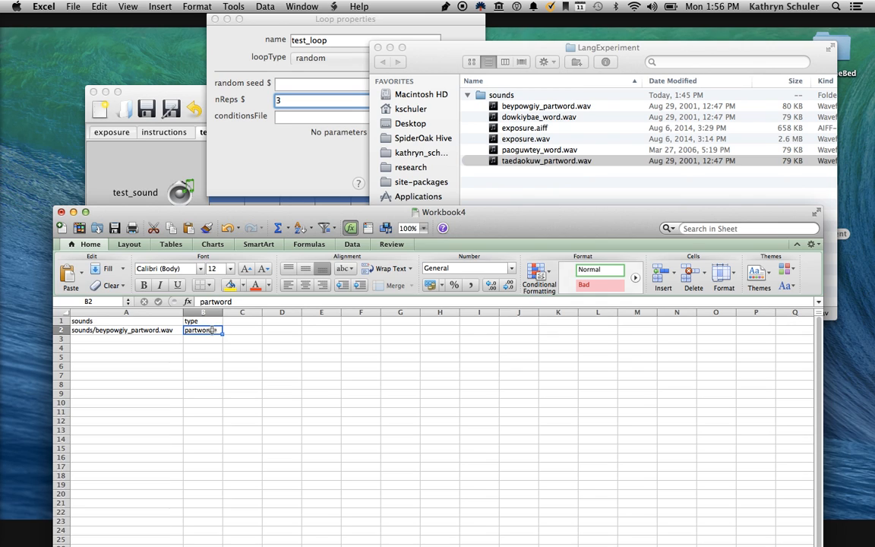
key("Return")
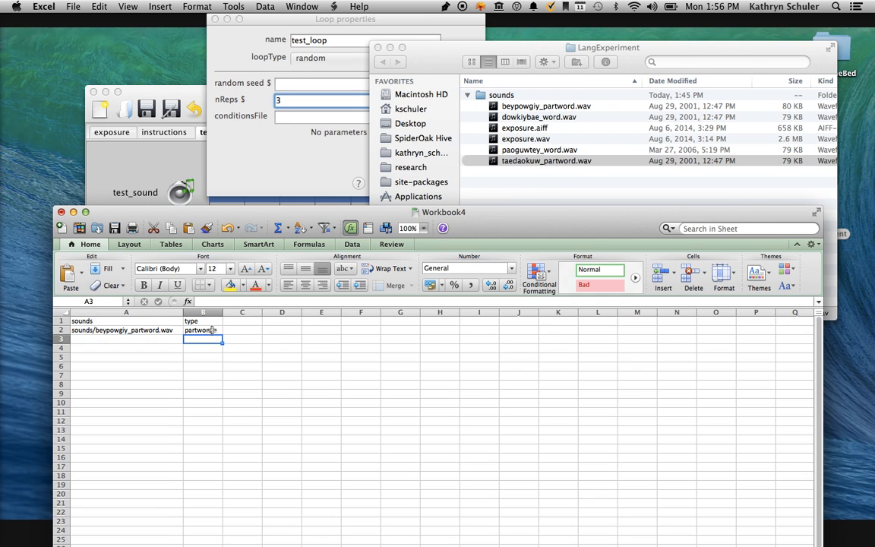
Fill row 3 with the path sounds/dowkeybae_word.wav and the type "word".
key("Left")
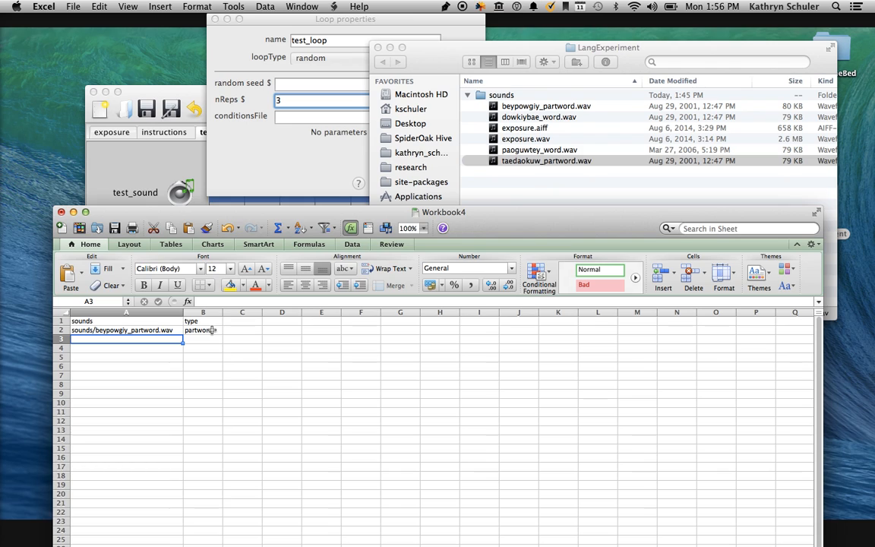
type("sou")
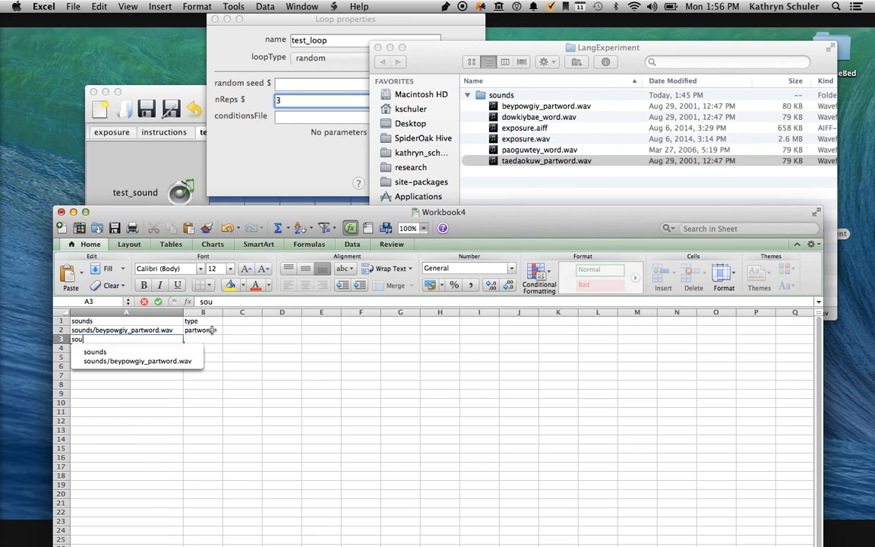
type("nds/d")
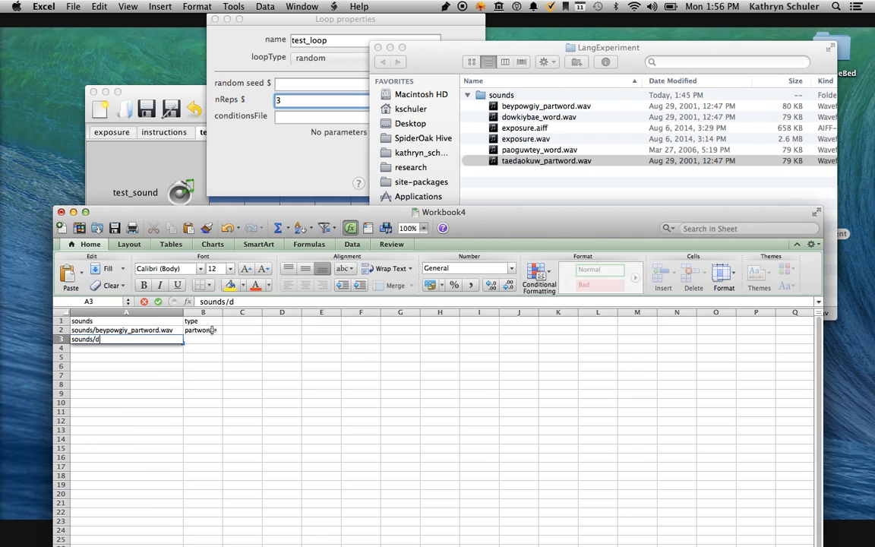
type("owkeybae_word.wav")
key("Tab")
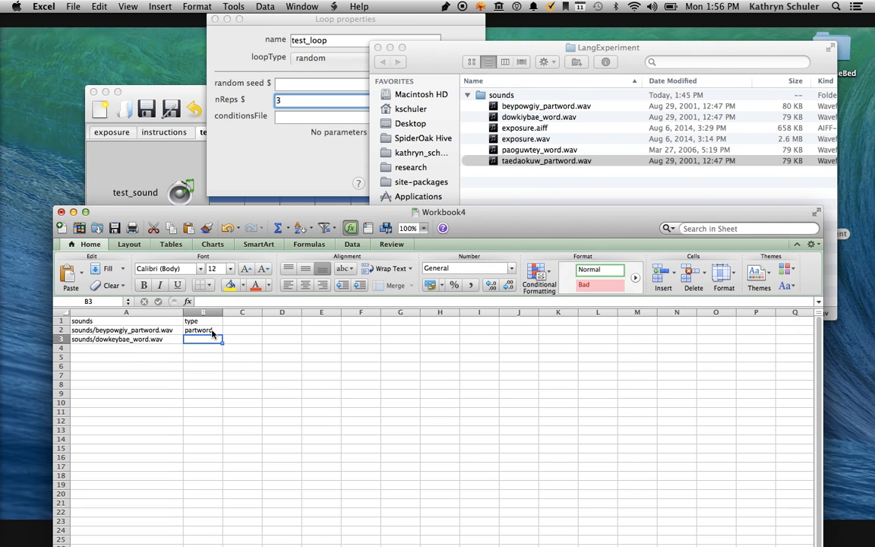
type("word")
key("Return")
Fill row 4 with the path sounds/paoguwtey_word.wav and the type "word".
type("sound")
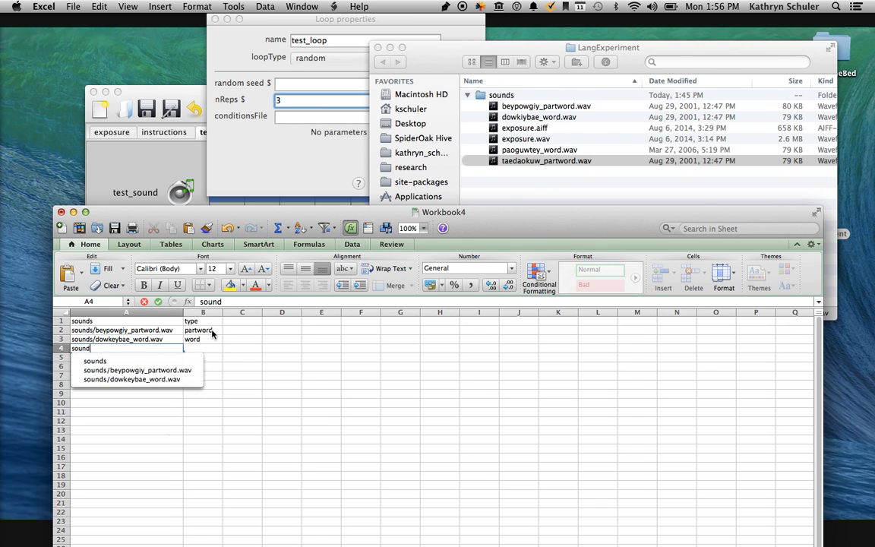
type("s/paoguwtey+")
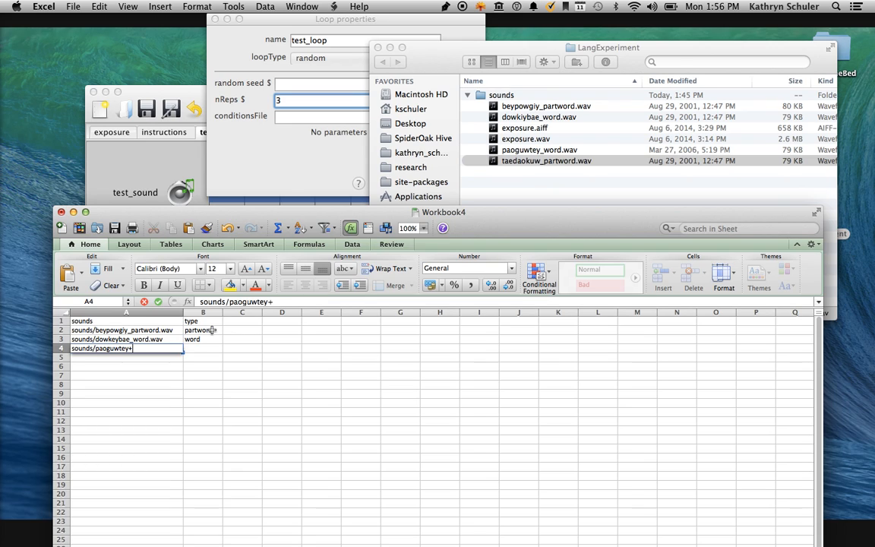
key("BackSpace")
type("_word.wav")
key("Tab")
type("word")
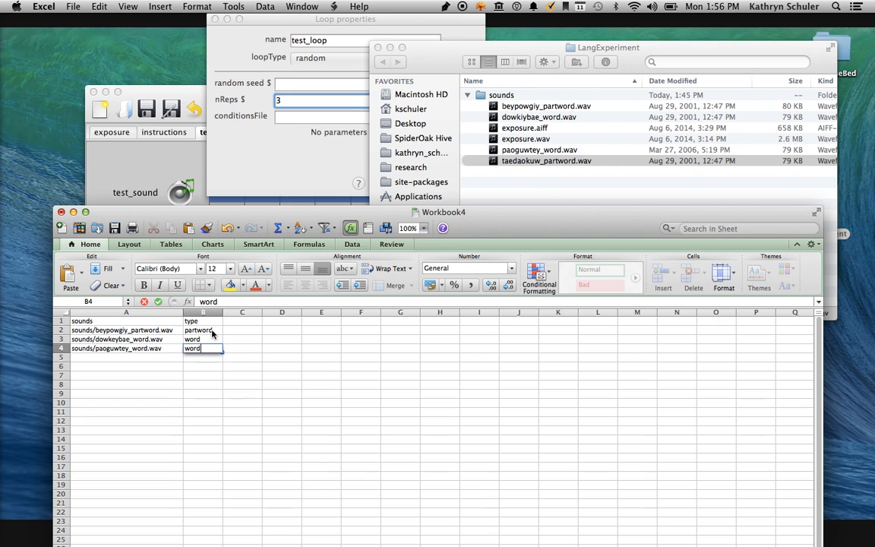
key("Return")
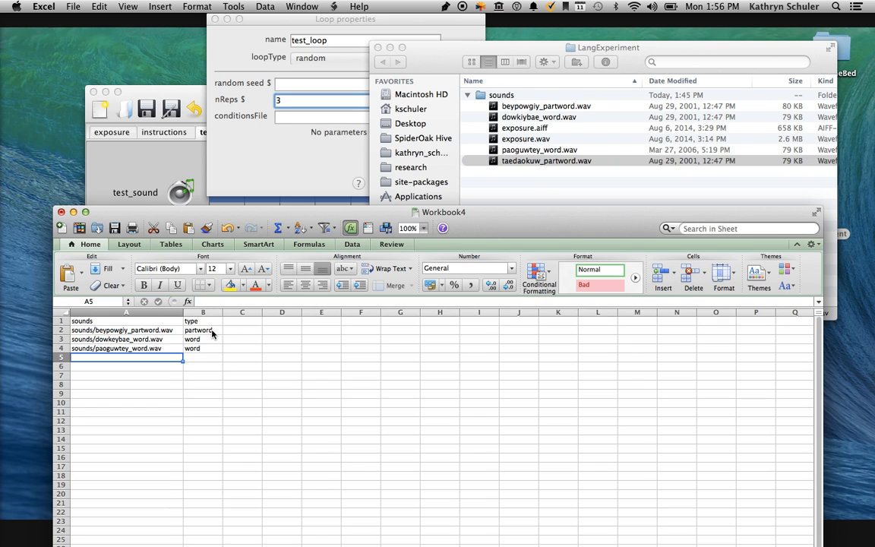
Enter the path sounds/taedaokuw_partword.wav in cell A5 of the conditions sheet.
type("taed")
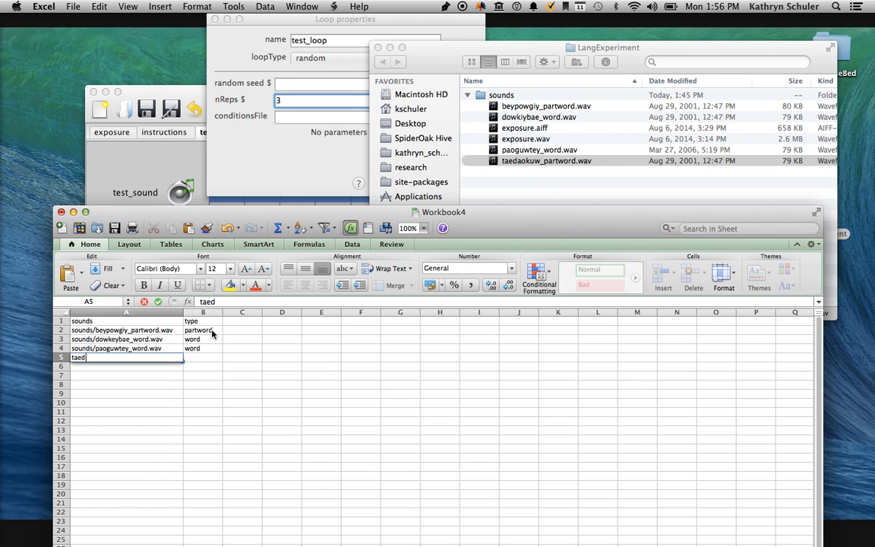
type("aokuw_partword")
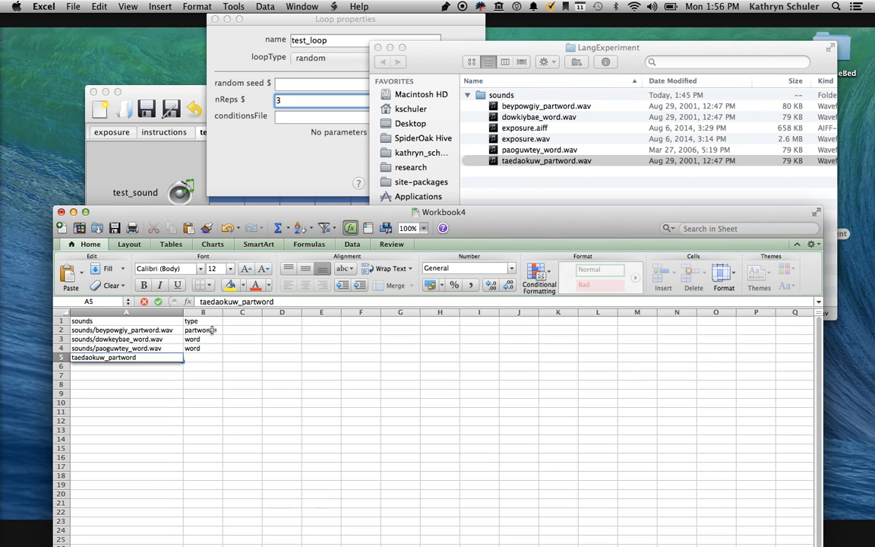
type(".wav")
key("Tab")
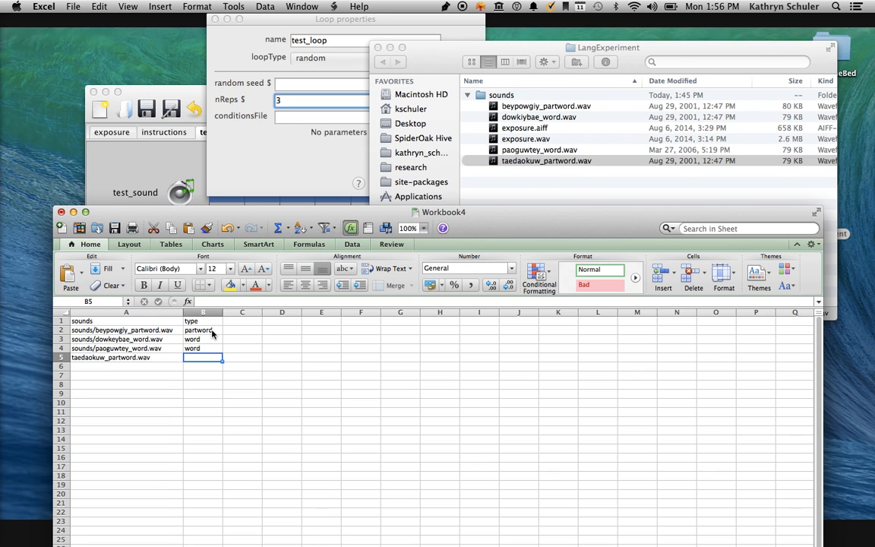
double_click(74, 358)
type("sounds/")
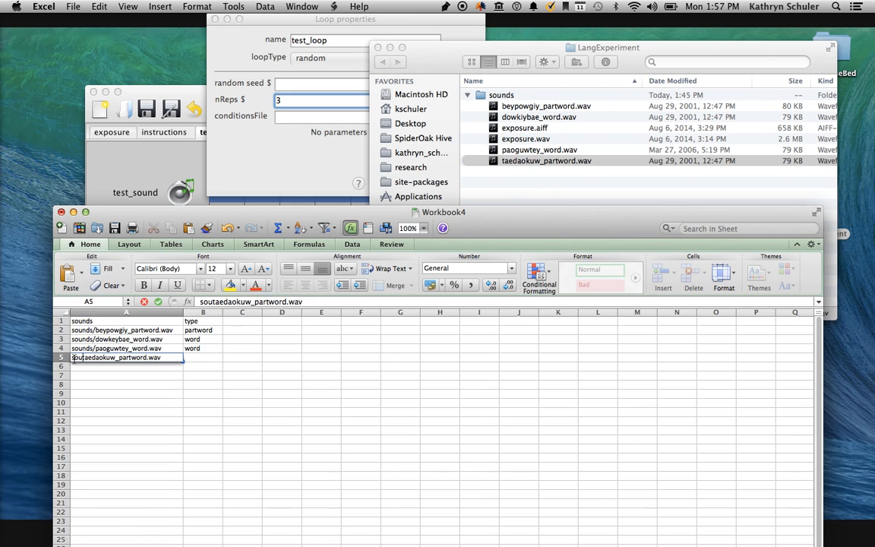
left_click(231, 352)
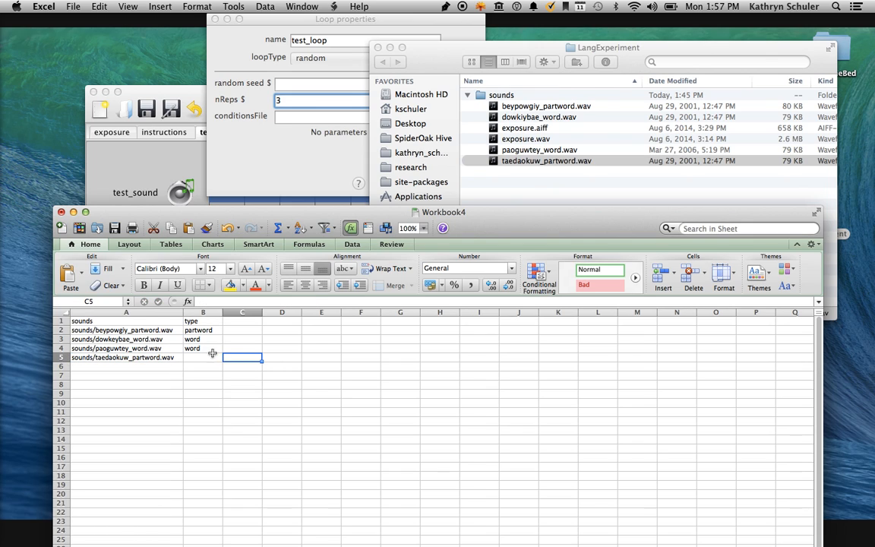
Classify the fourth sound as "partword" in cell B5.
left_click(211, 353)
type("parwrod")
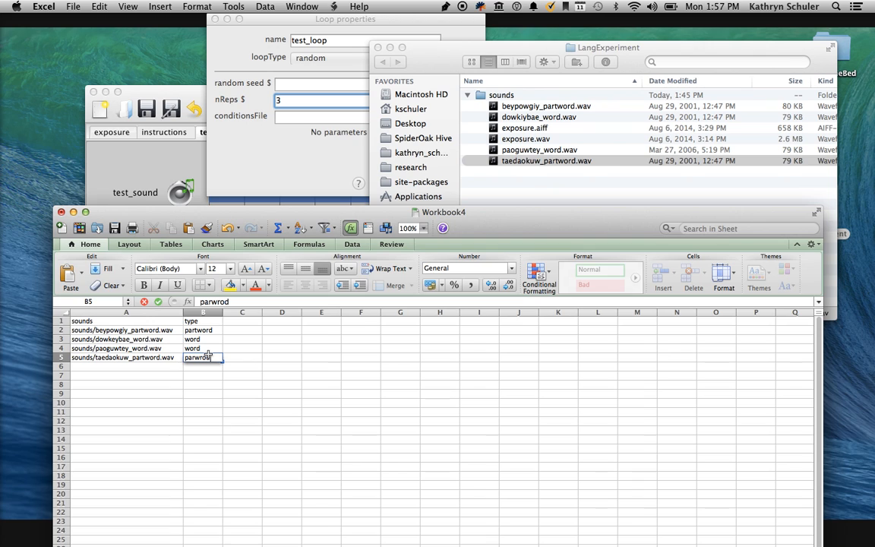
key("BackSpace")
key("BackSpace")
key("BackSpace")
key("BackSpace")
type("tword")
key("Return")
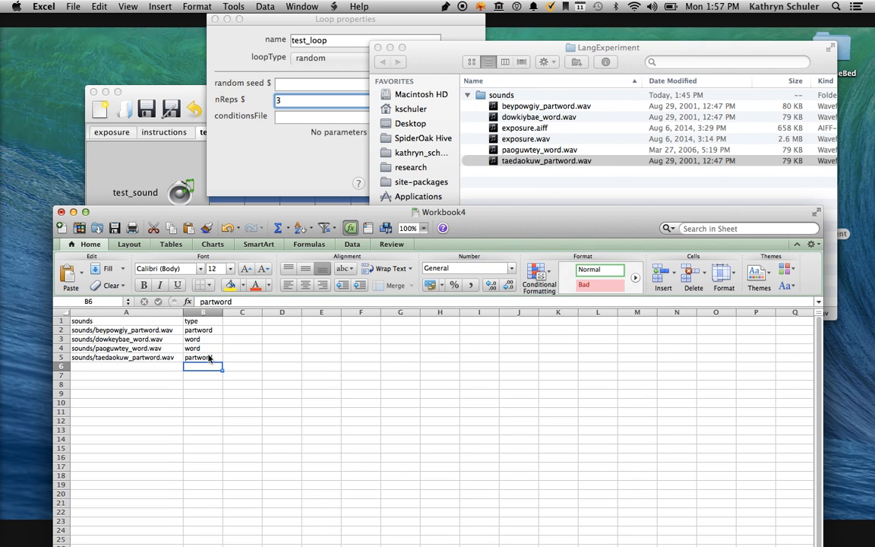
Save the workbook as conditions.xlsx in the LangExperiment folder on the Desktop.
left_click(268, 402)
key("super+s")
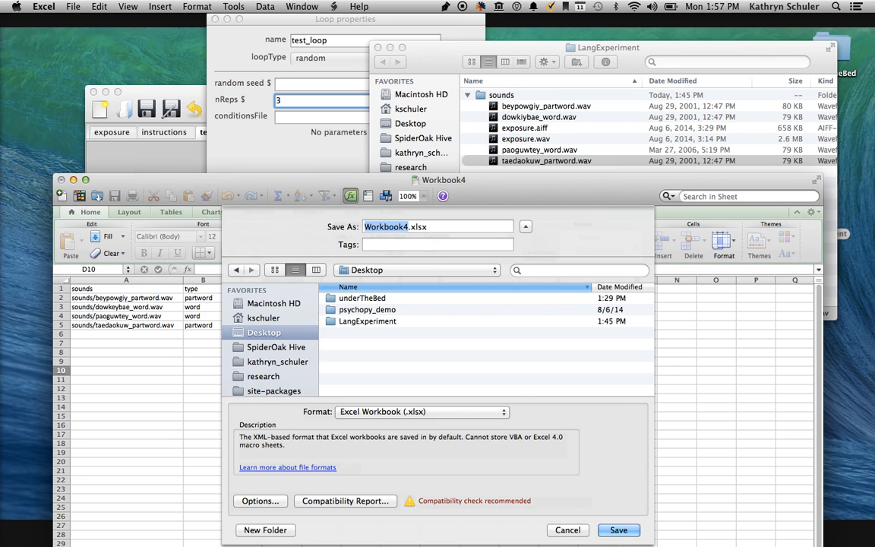
type("conditions")
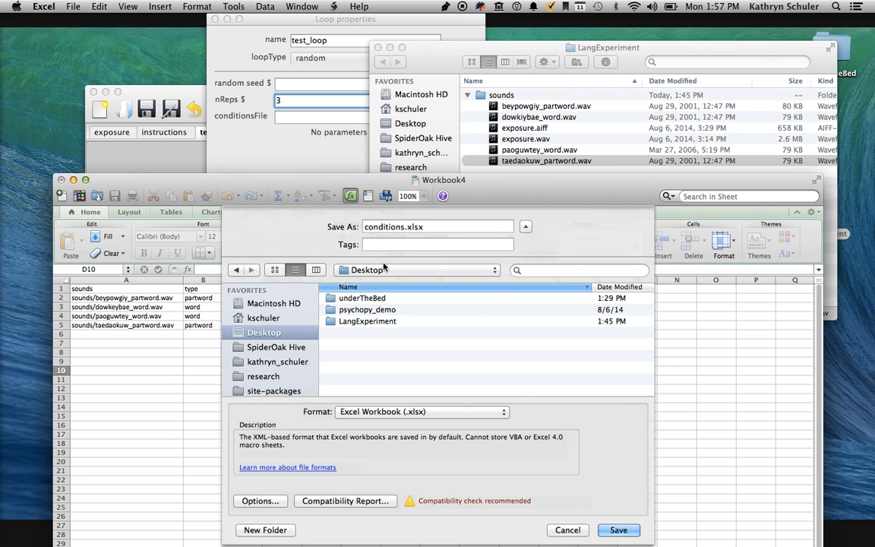
left_click(363, 322)
double_click(362, 321)
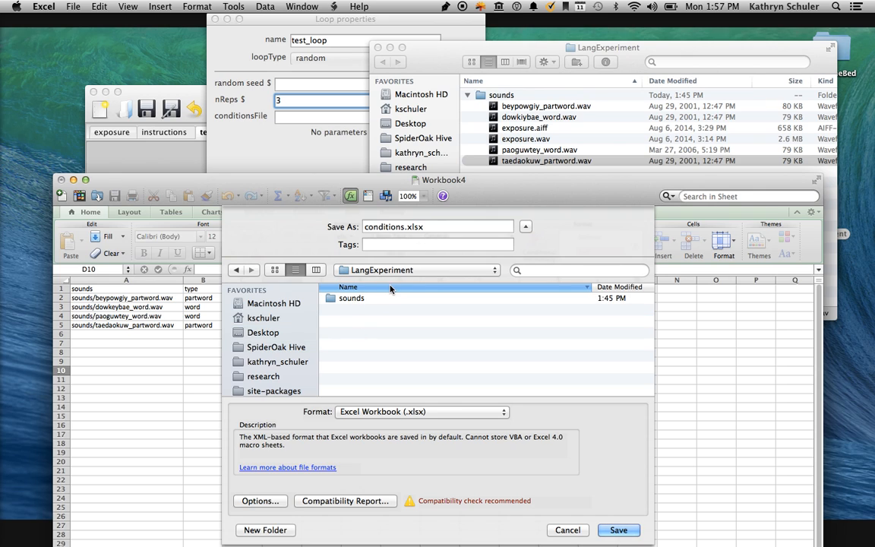
left_click(618, 529)
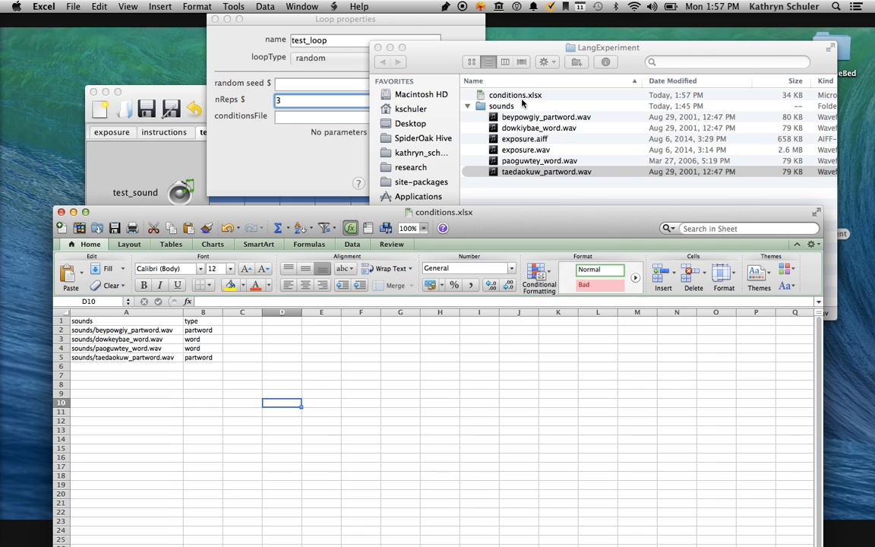
Switch to PsychoPy, enter conditions.xlsx as the conditions file of test_loop, and accept the loop properties.
left_click(349, 129)
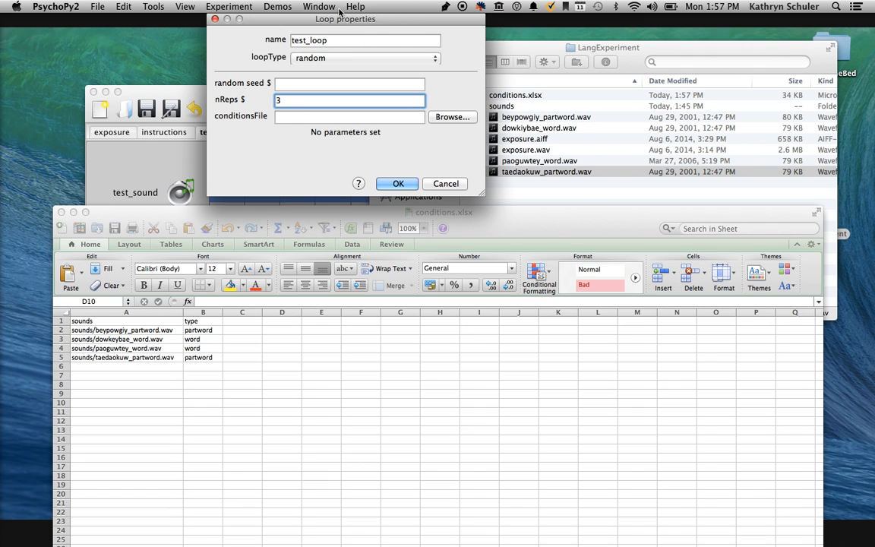
left_click_drag(322, 12, 199, 33)
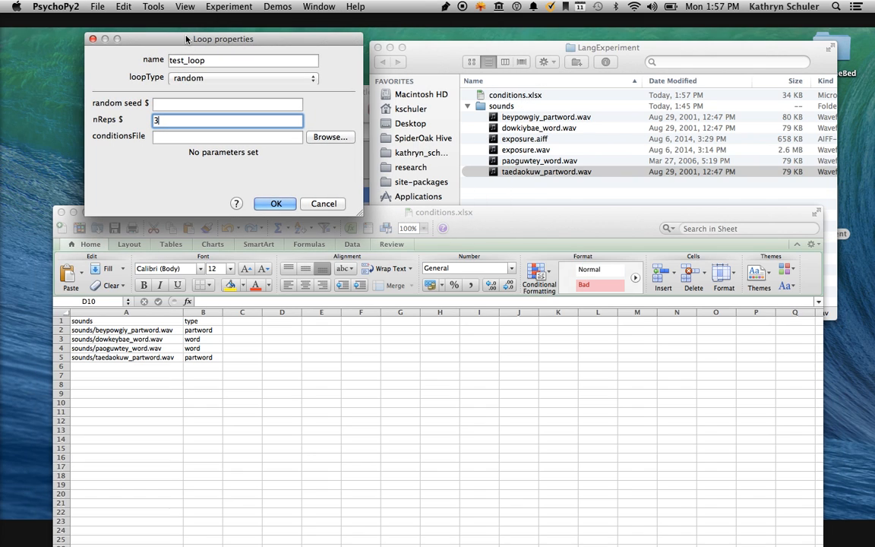
left_click(161, 135)
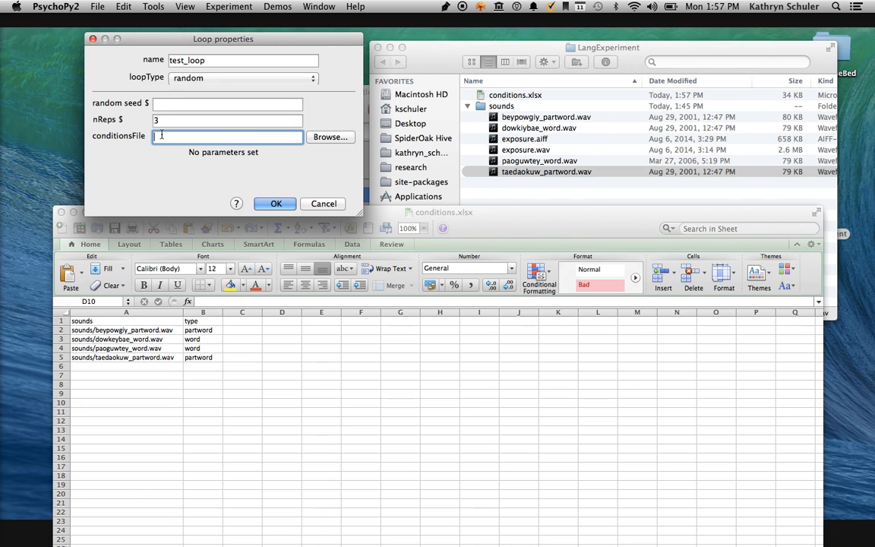
type("conditions.xlsx")
left_click(276, 205)
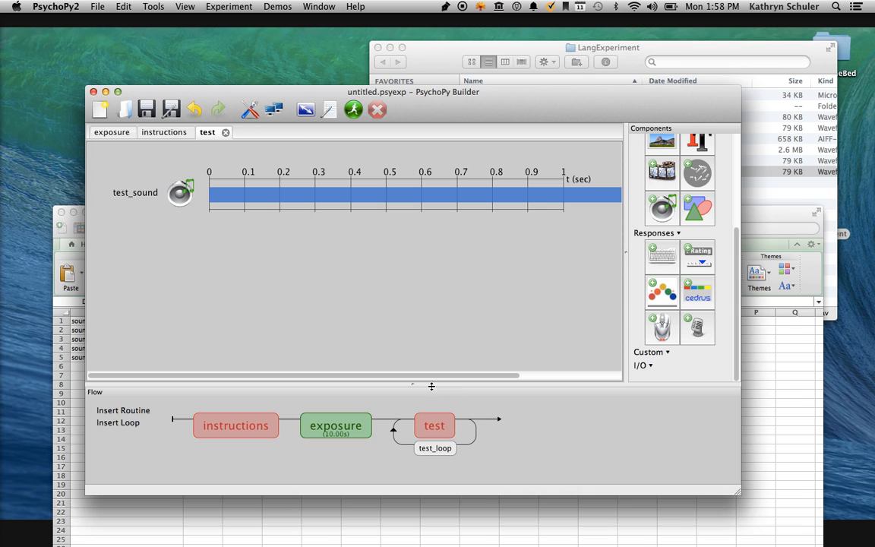
Reopen the properties of test_loop and clear its conditions file entry.
left_click(433, 447)
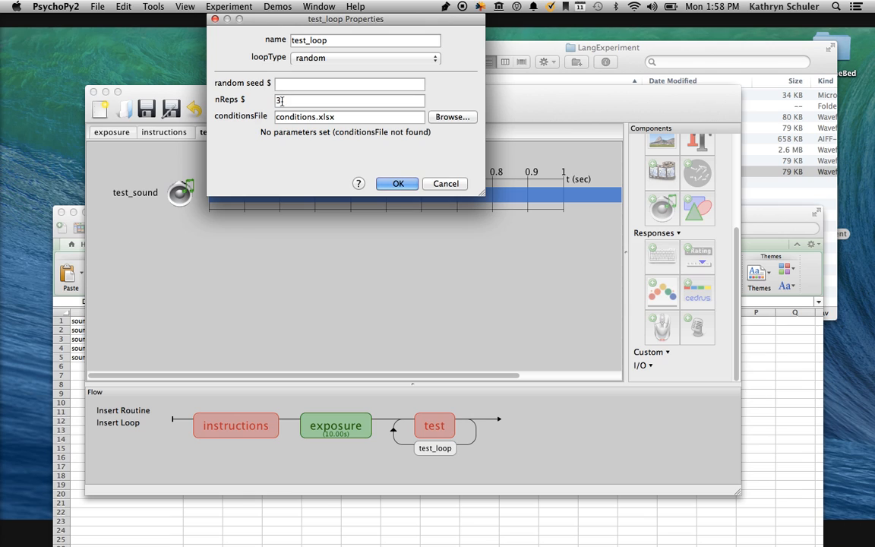
left_click(395, 183)
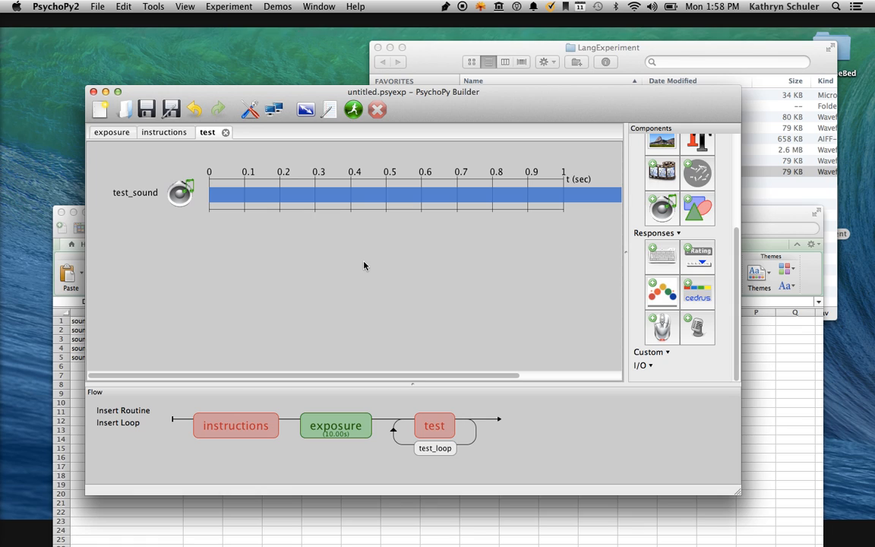
left_click(429, 446)
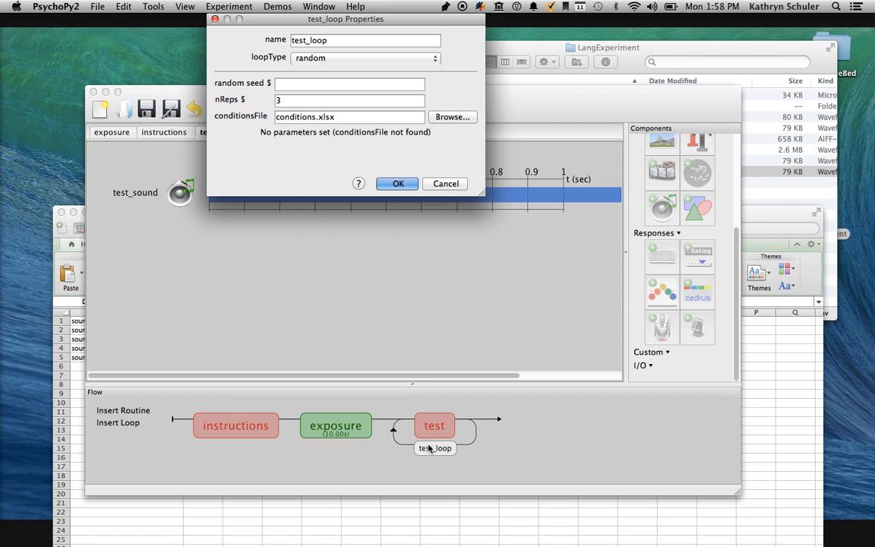
left_click(340, 117)
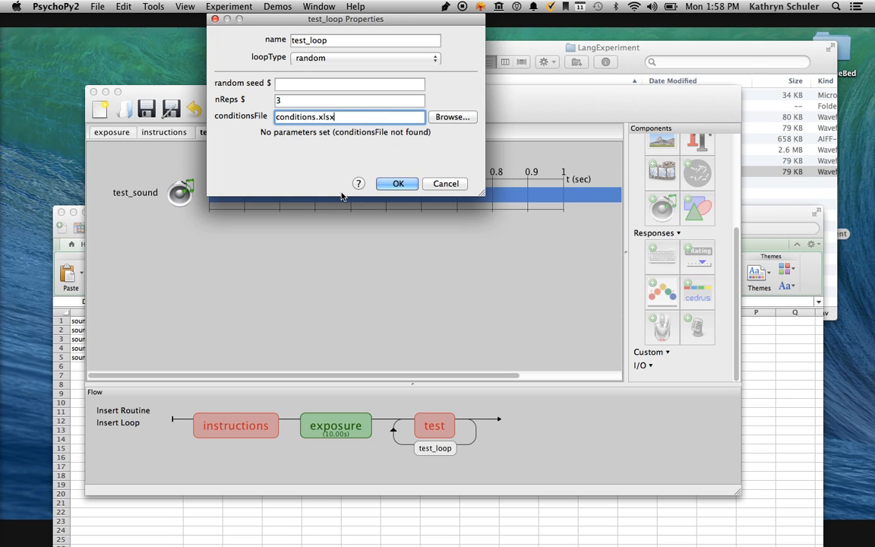
triple_click(348, 118)
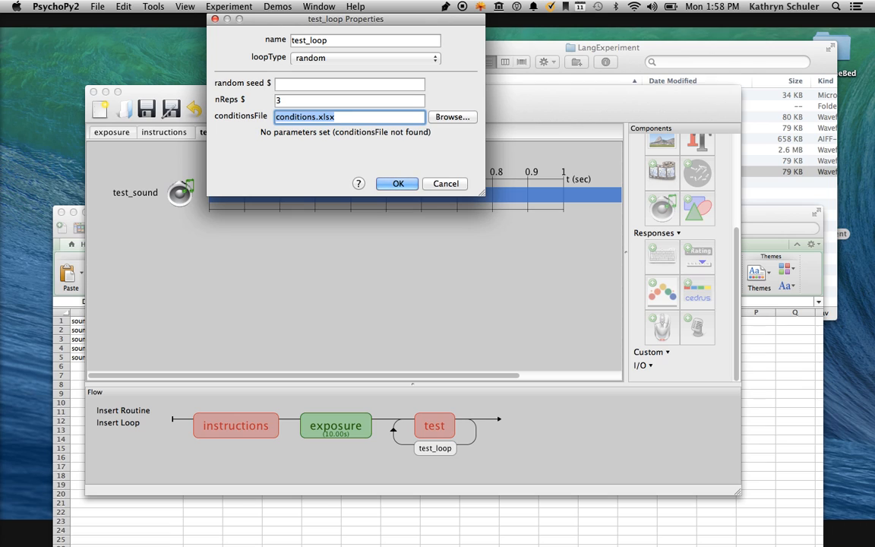
key("BackSpace")
Browse to the LangExperiment folder on the Desktop, choose conditions.xlsx as test_loop's conditions file, and accept the properties.
left_click(469, 117)
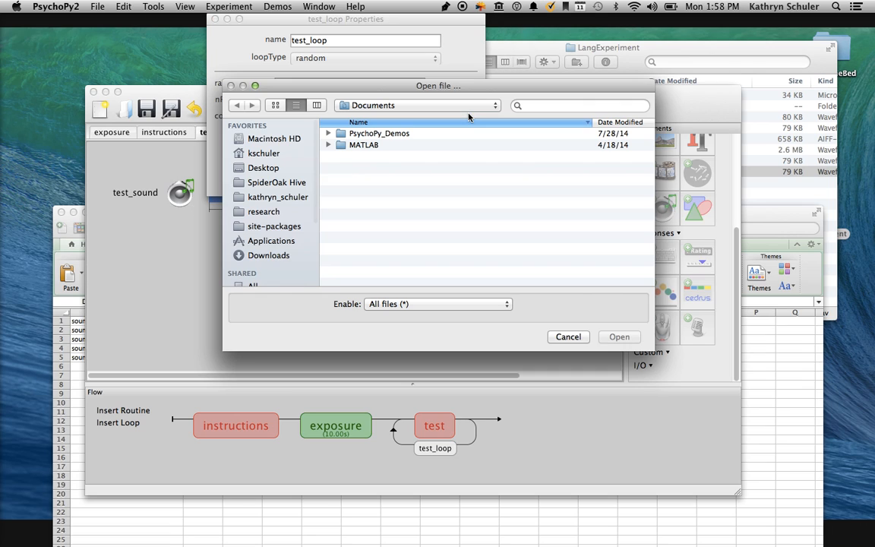
left_click(272, 168)
left_click(357, 156)
double_click(357, 156)
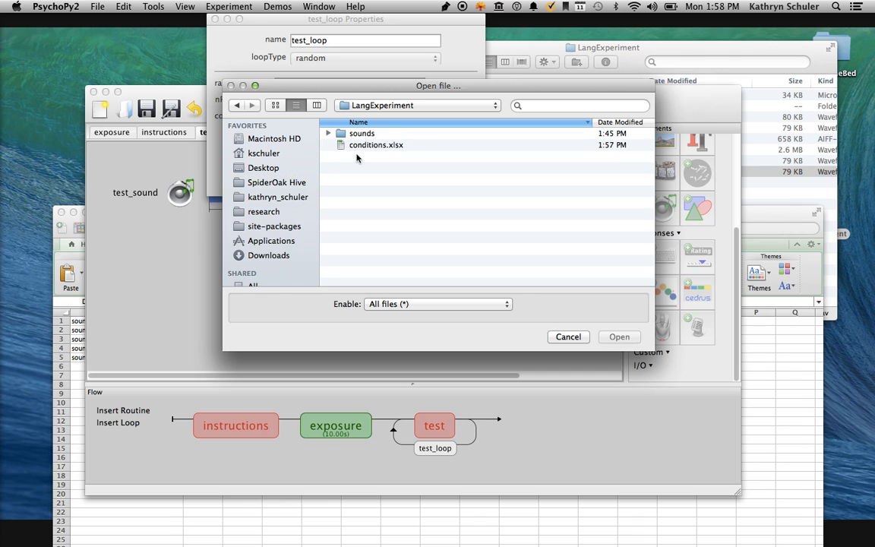
left_click(368, 146)
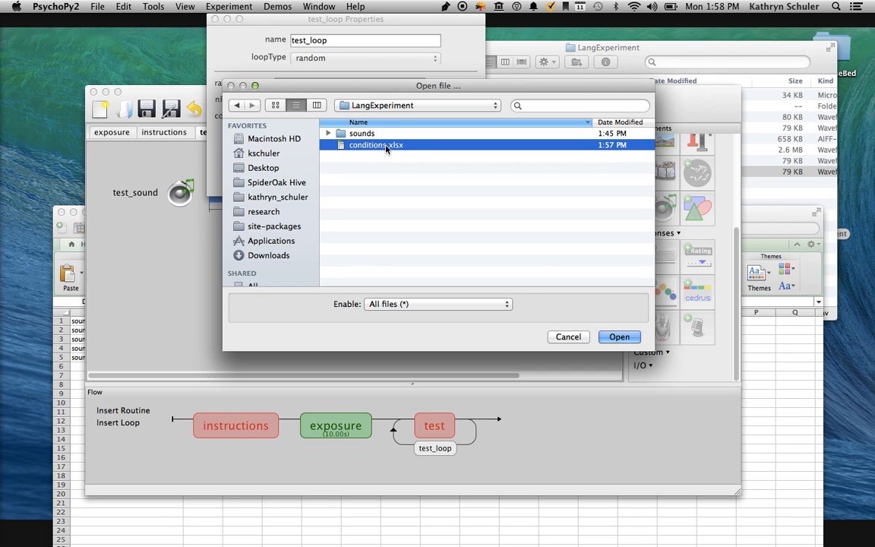
left_click(619, 337)
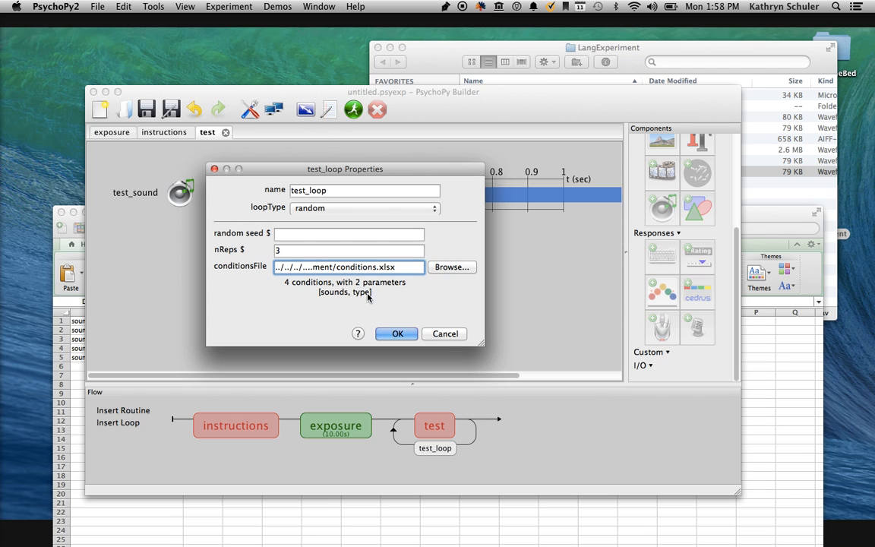
left_click(400, 334)
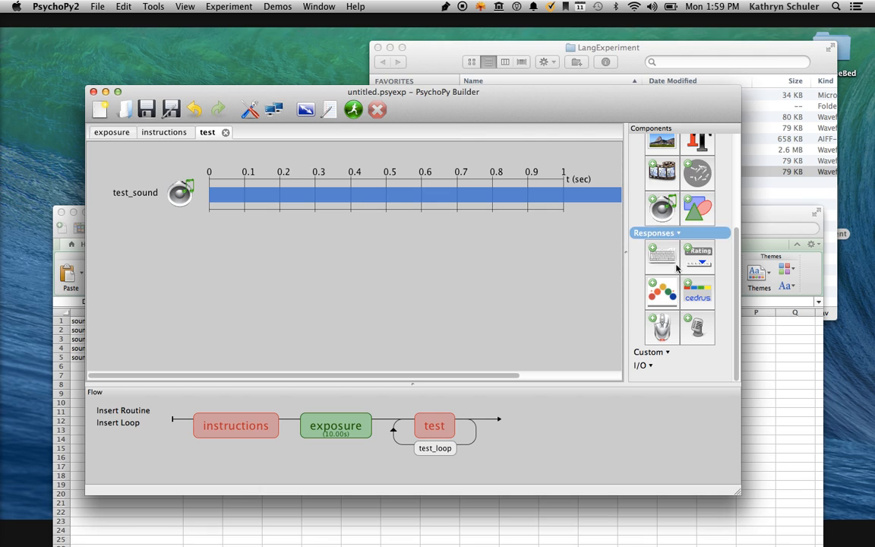
Add a text component named text_test to the test routine and leave its stop duration blank.
left_click(696, 145)
double_click(311, 69)
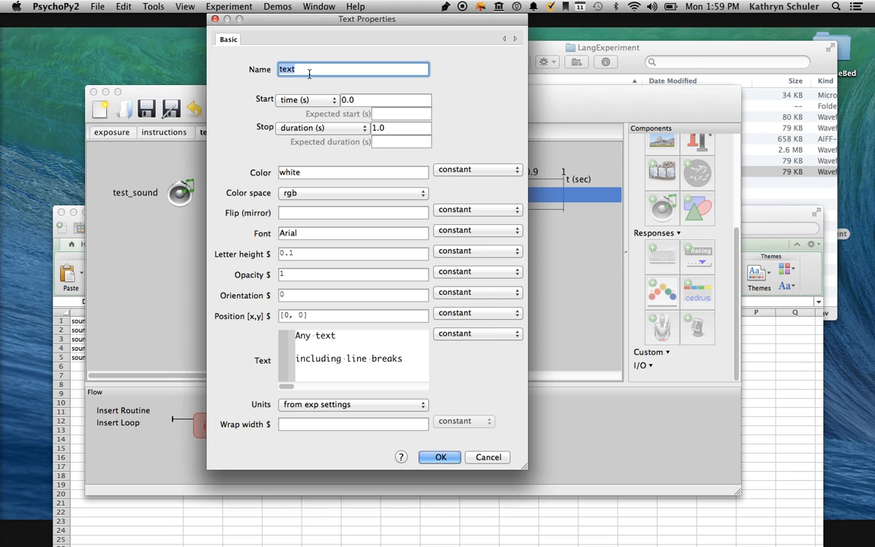
type("text_test")
key("Tab")
key("Tab")
key("Tab")
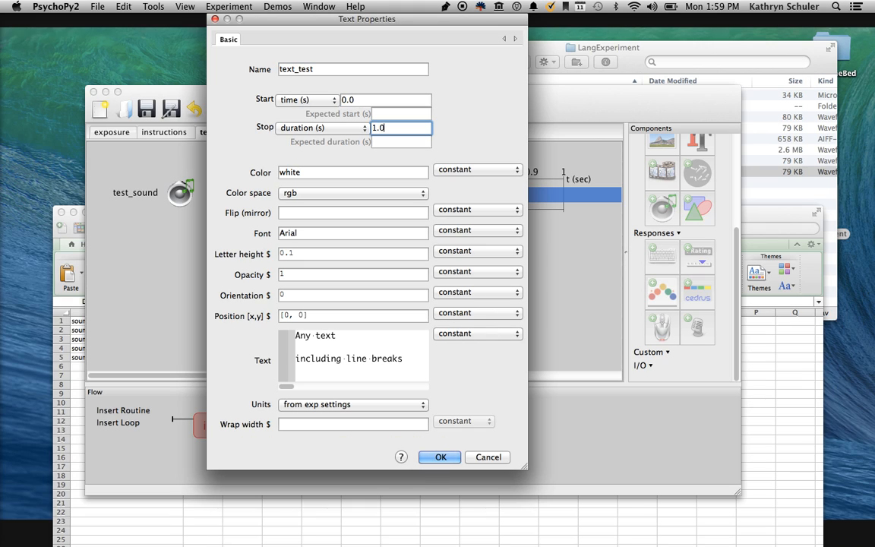
type("1")
key("BackSpace")
Replace the text_test placeholder text with "Did you hear this before?" and accept the component.
left_click(361, 378)
key("super+a")
key("BackSpace")
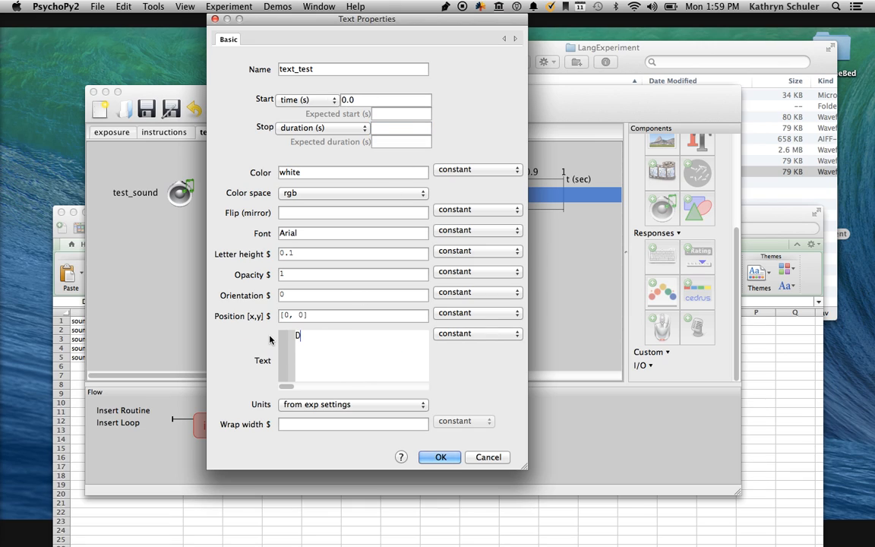
type("Did you hear this ")
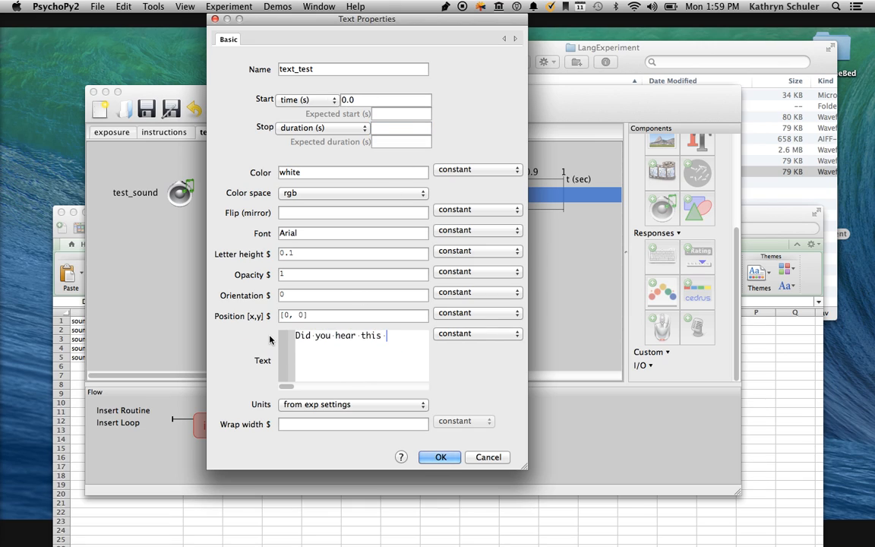
type("before?")
left_click(439, 460)
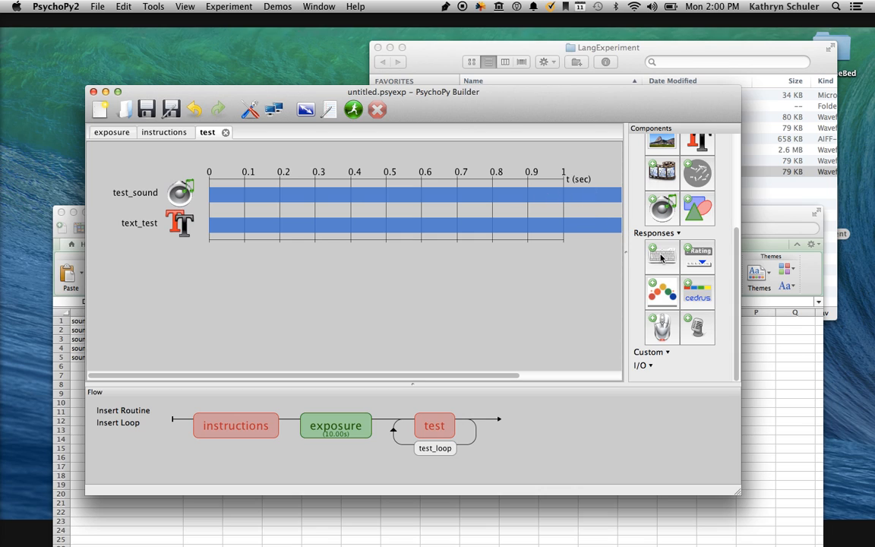
Add a rating scale component named rating to the test routine with a low of 1 and a high of 5.
left_click(700, 257)
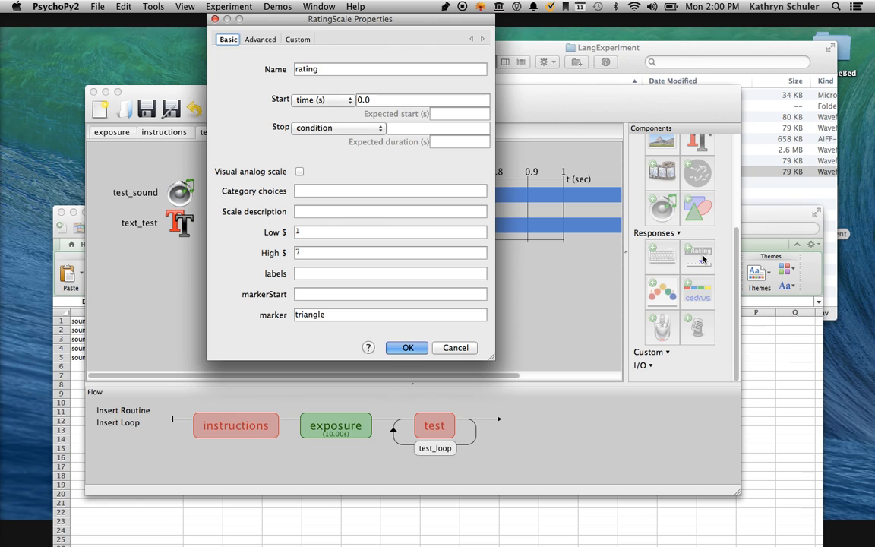
left_click(302, 230)
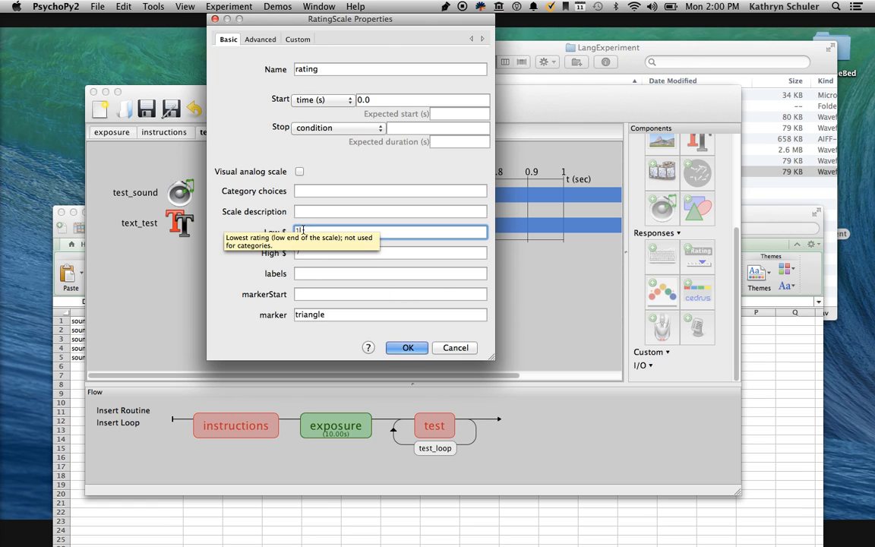
left_click(311, 251)
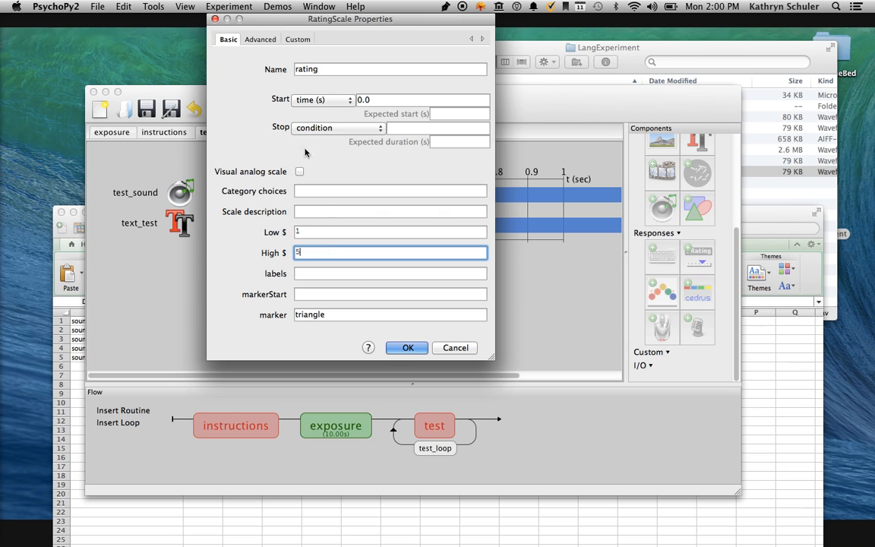
left_click(258, 38)
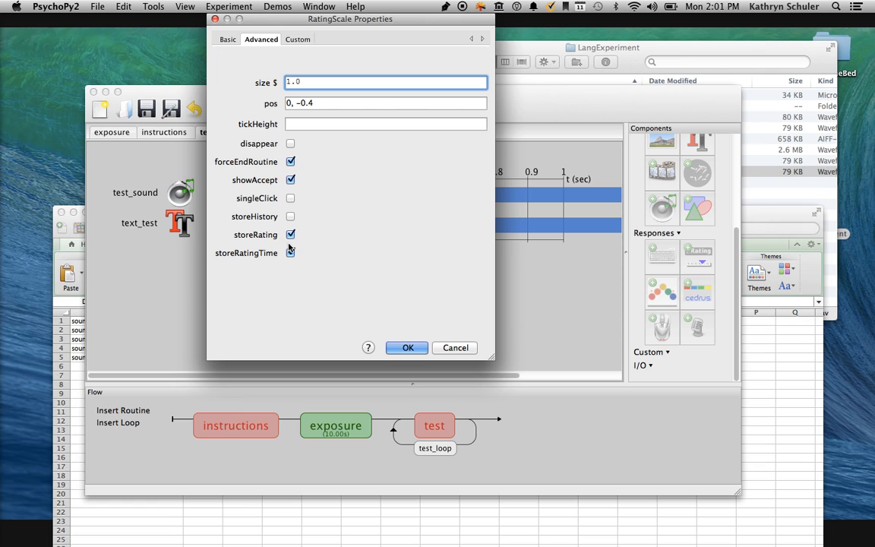
left_click(398, 348)
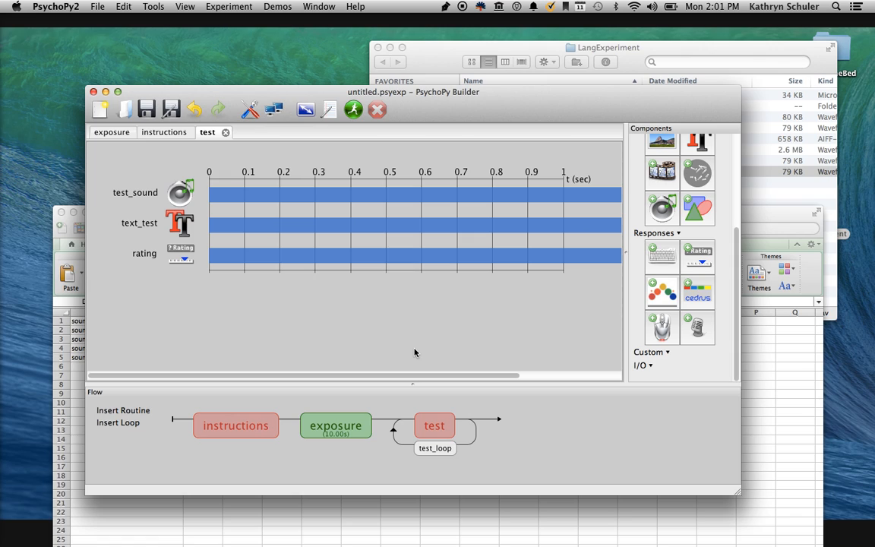
Set test_sound's sound to the variable $sounds, updated every repeat, and accept the component.
left_click(160, 188)
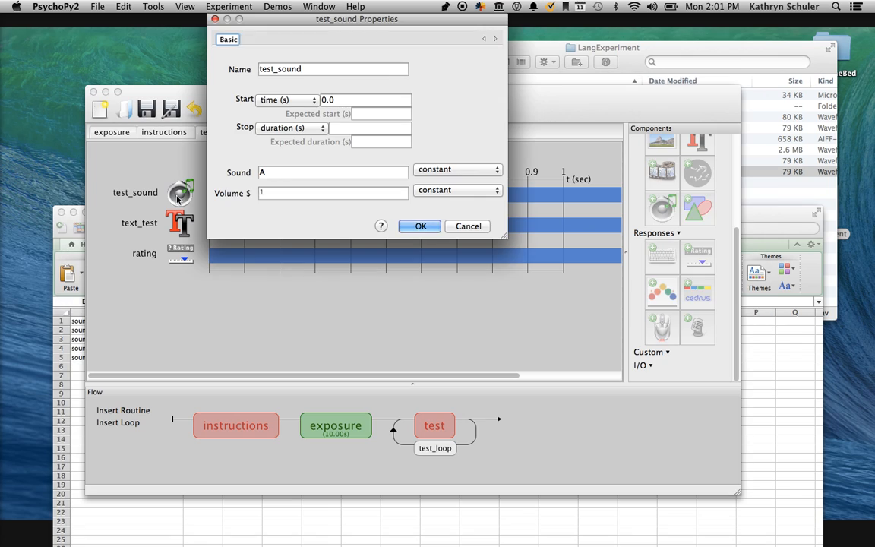
left_click(268, 173)
key("BackSpace")
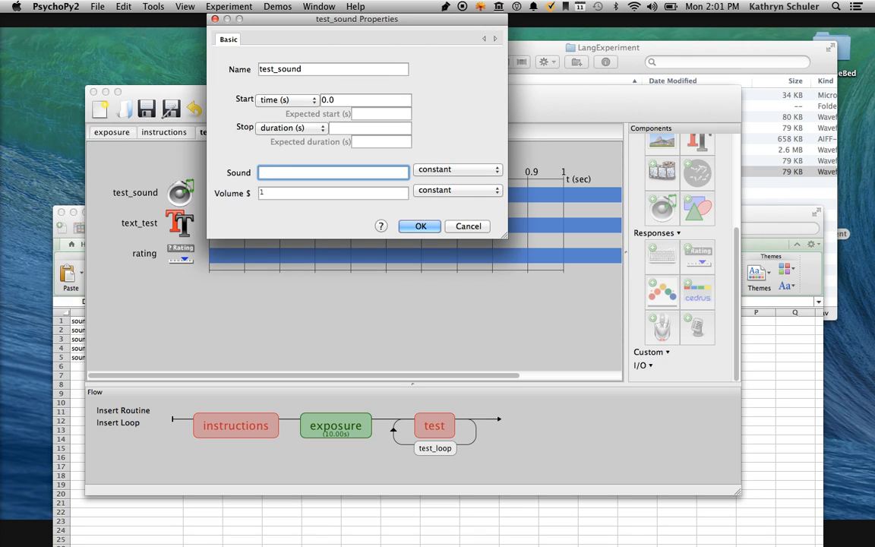
type("$sou")
type("nds")
left_click(439, 170)
left_click(438, 180)
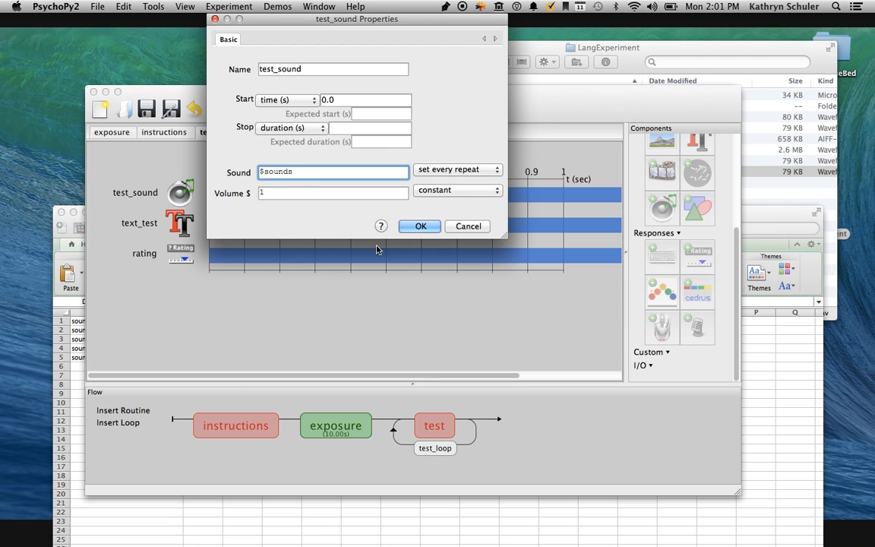
left_click(416, 226)
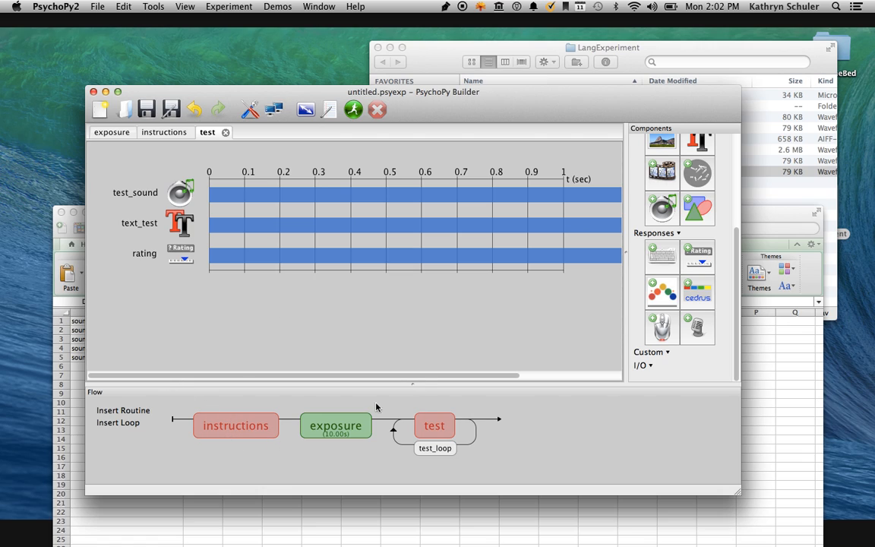
Insert the existing instructions routine a second time in the flow, between exposure and the test loop.
left_click(207, 430)
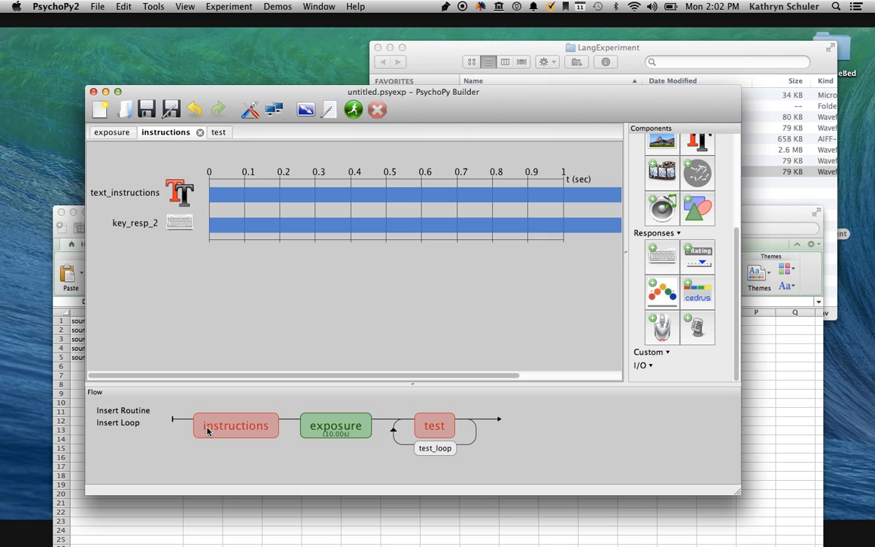
left_click(212, 427)
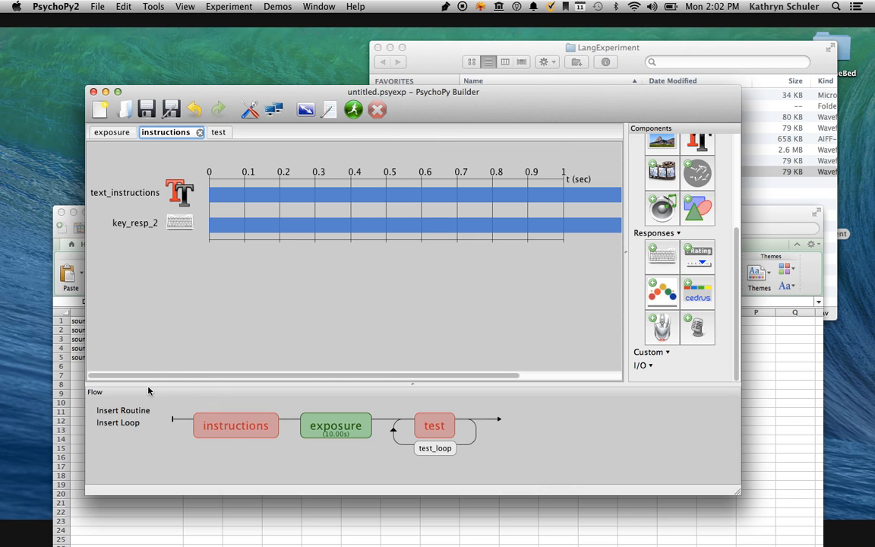
left_click(122, 410)
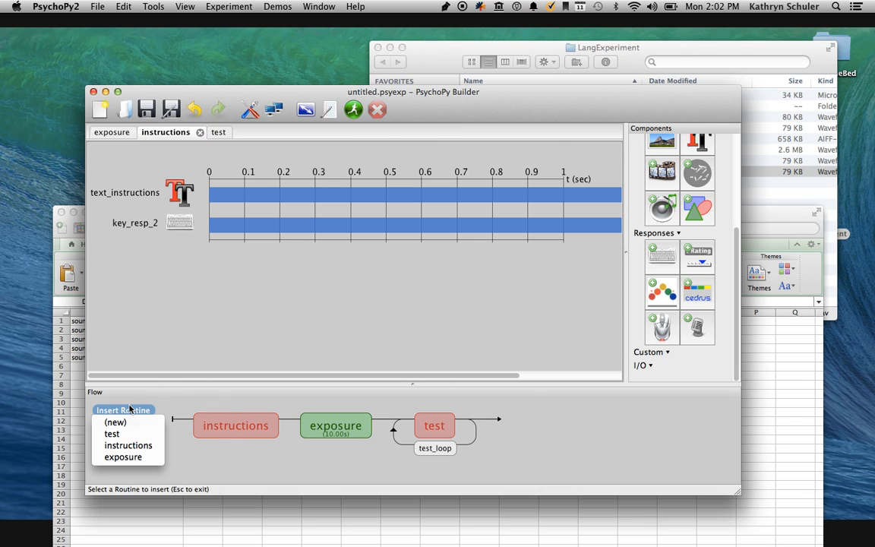
left_click(129, 445)
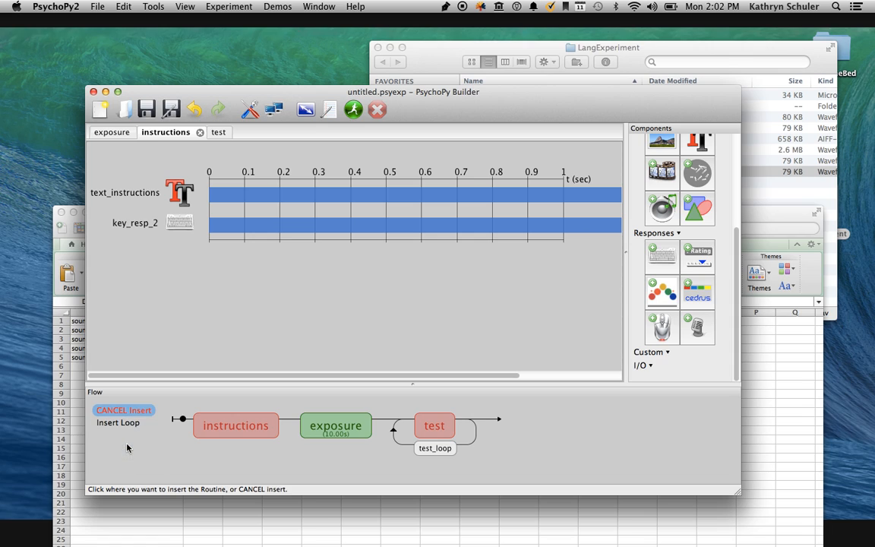
left_click(384, 419)
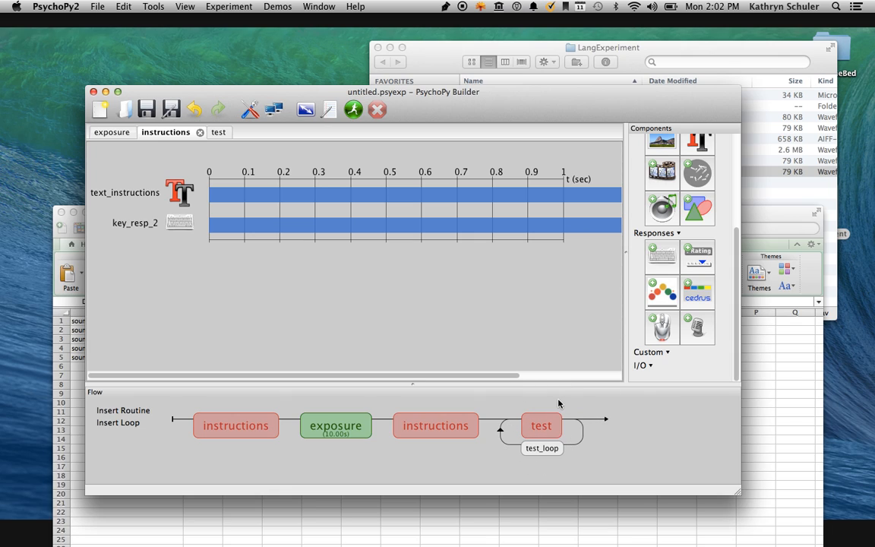
Remove the second instructions routine, located between exposure and test, from the flow.
left_click(425, 429)
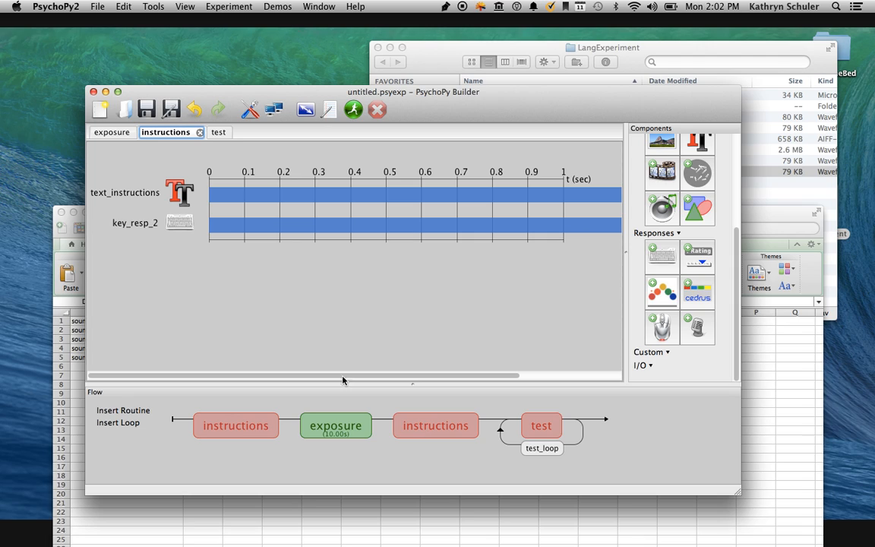
right_click(414, 435)
left_click(436, 439)
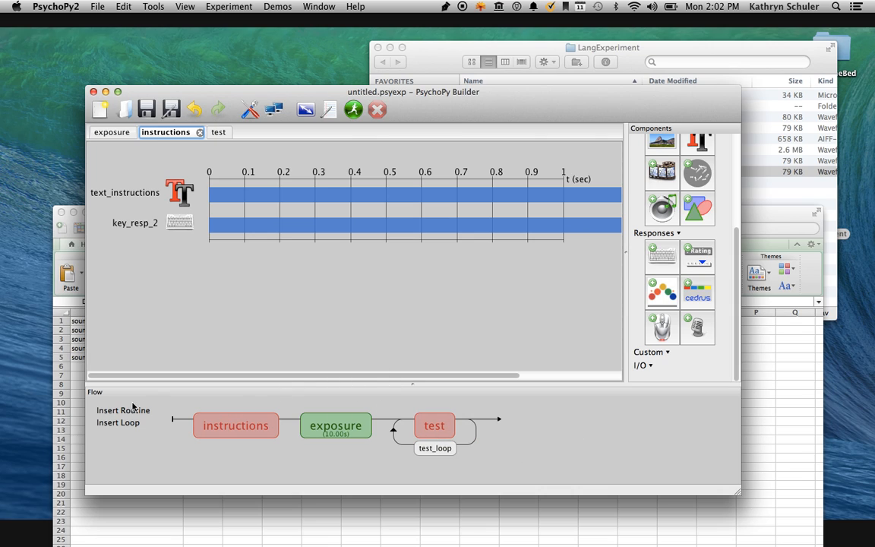
Create a new routine named test_instructions and insert it in the flow between exposure and the test loop.
left_click(117, 421)
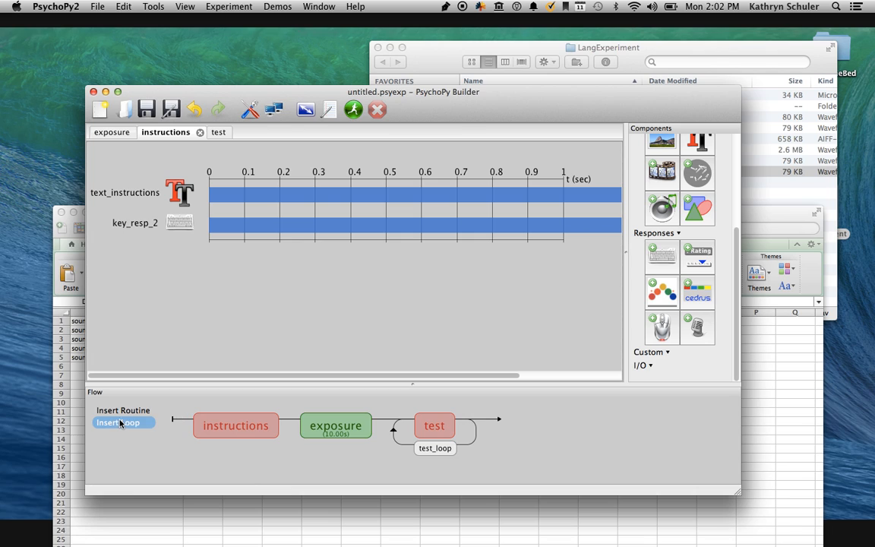
left_click(120, 411)
left_click(115, 421)
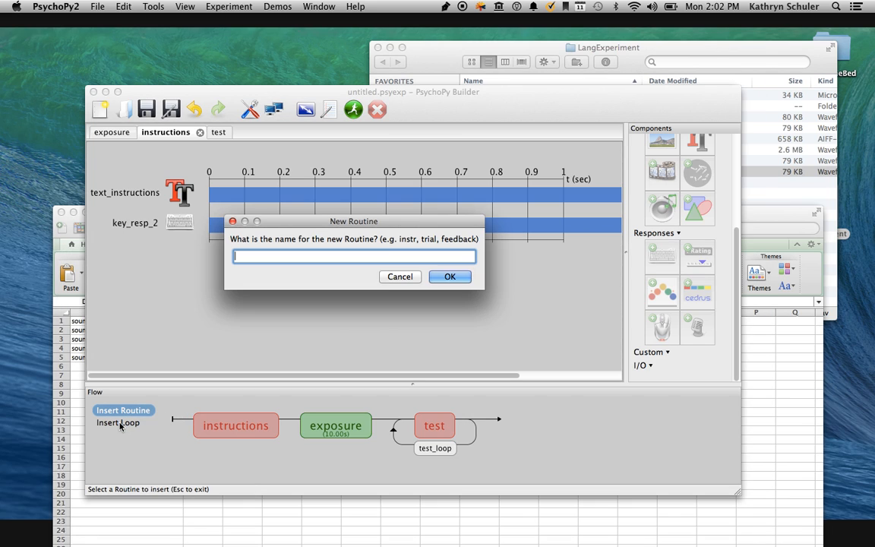
type("test_instructions")
key("Return")
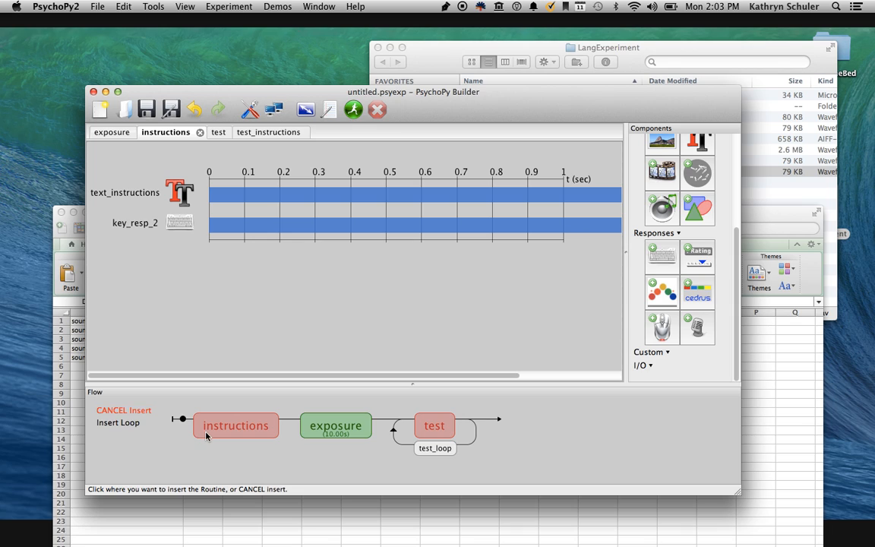
left_click(385, 420)
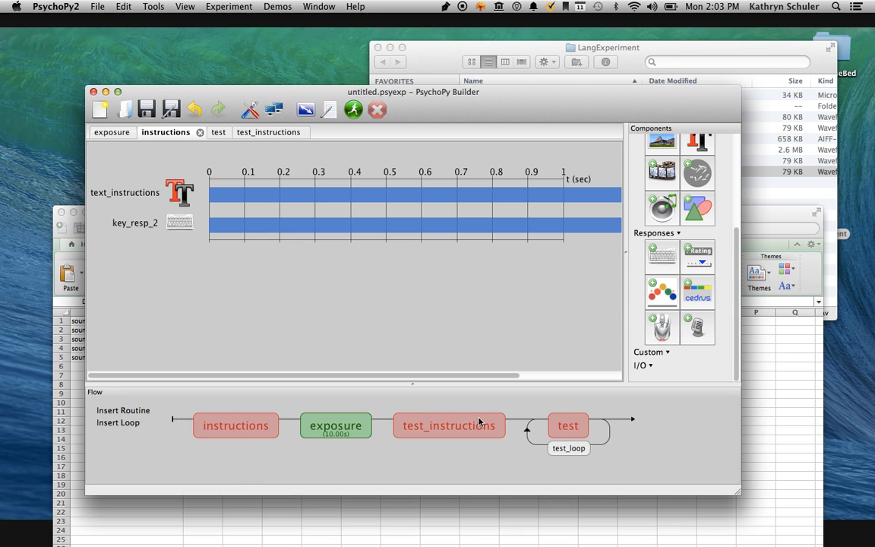
Add a text component named text_instructions_2 to the test_instructions routine and leave its stop duration blank.
left_click(451, 428)
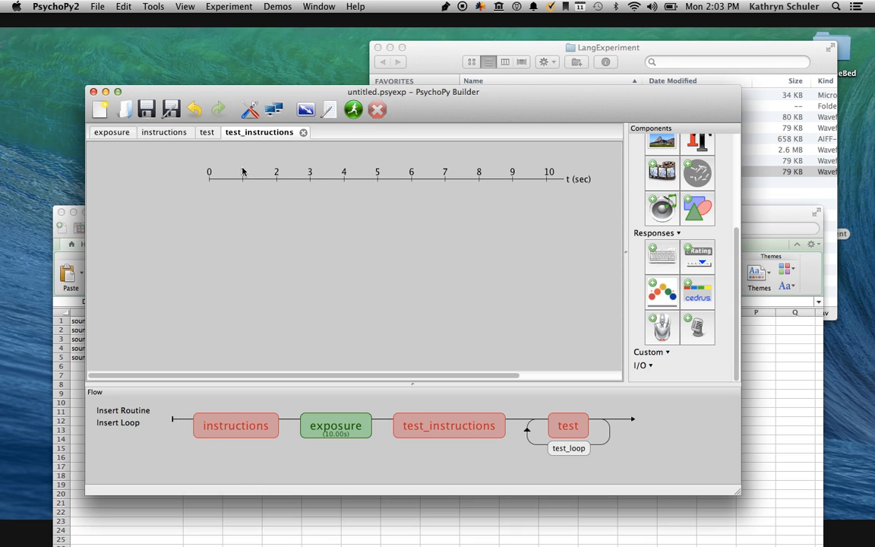
left_click(697, 142)
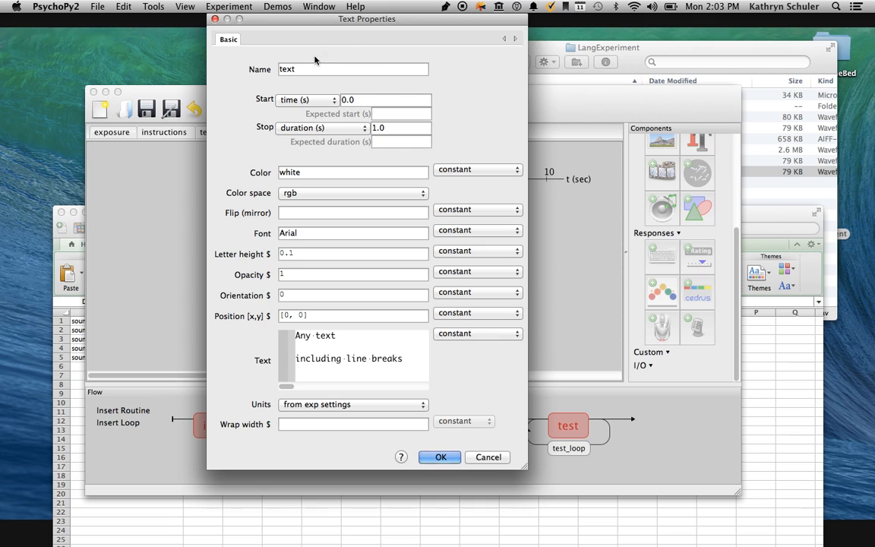
double_click(286, 68)
type("tex")
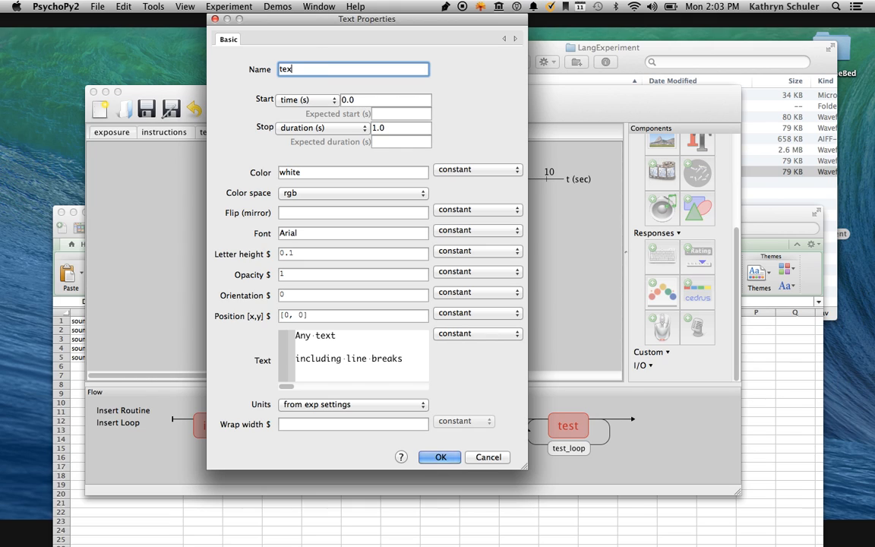
type("t_instructions_2")
key("Tab")
key("Tab")
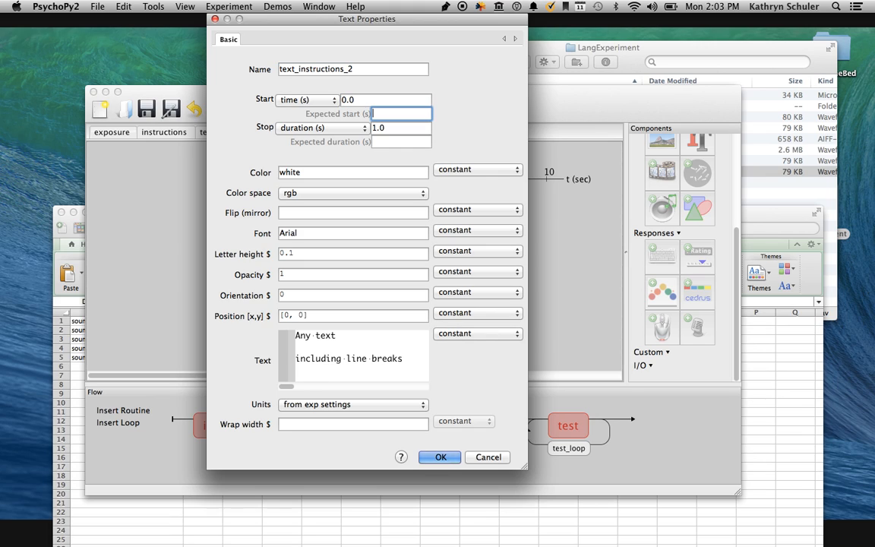
key("Tab")
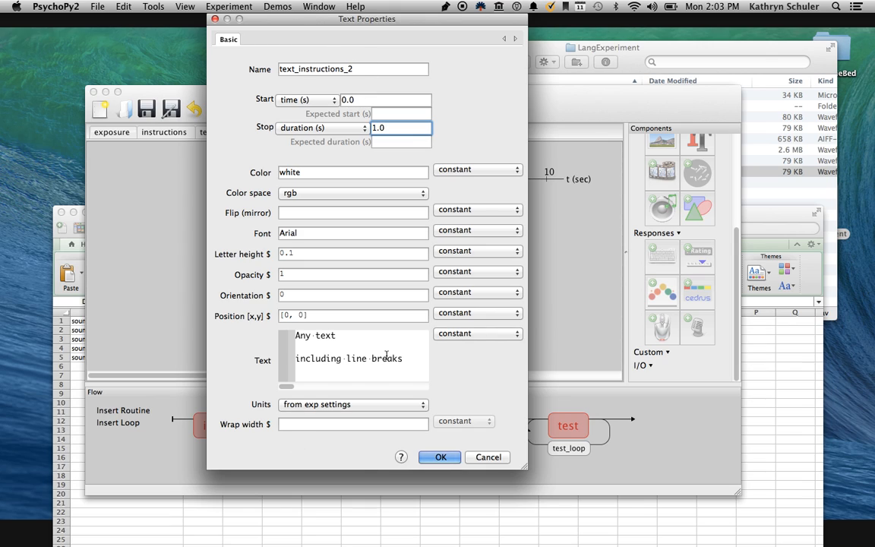
key("BackSpace")
Replace the placeholder text with "For the next part, listen and rate on a scale from 1 to 5." and accept the component.
left_click(376, 365)
left_click_drag(419, 362, 263, 342)
type("For the ne")
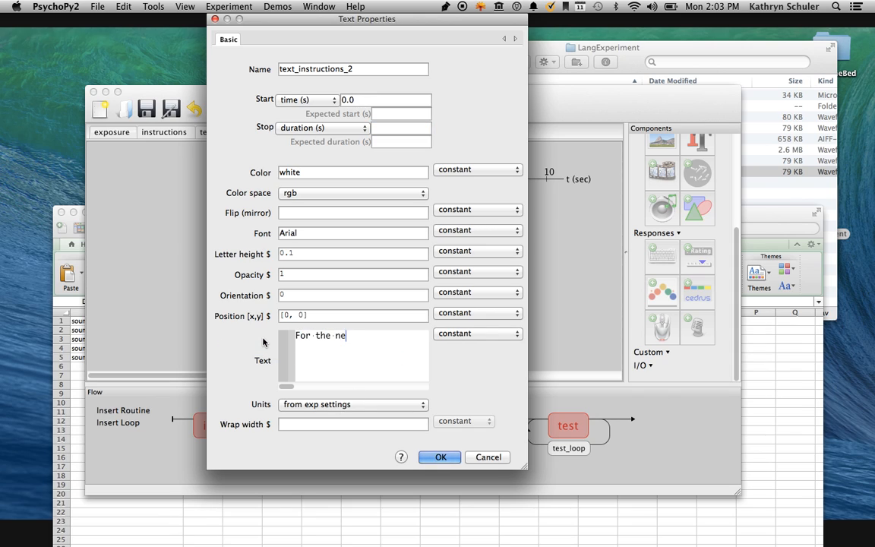
type("xt part, listen and rate on a s")
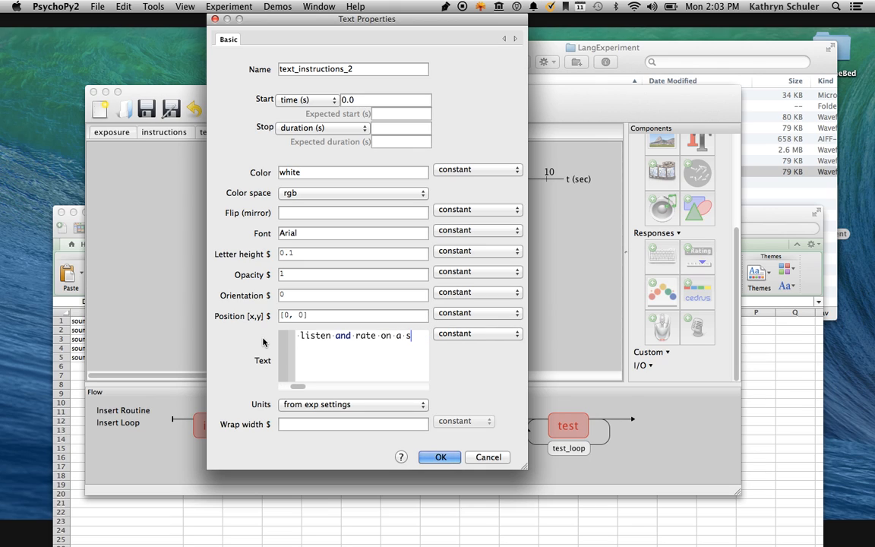
type("cale from 1 to 5.")
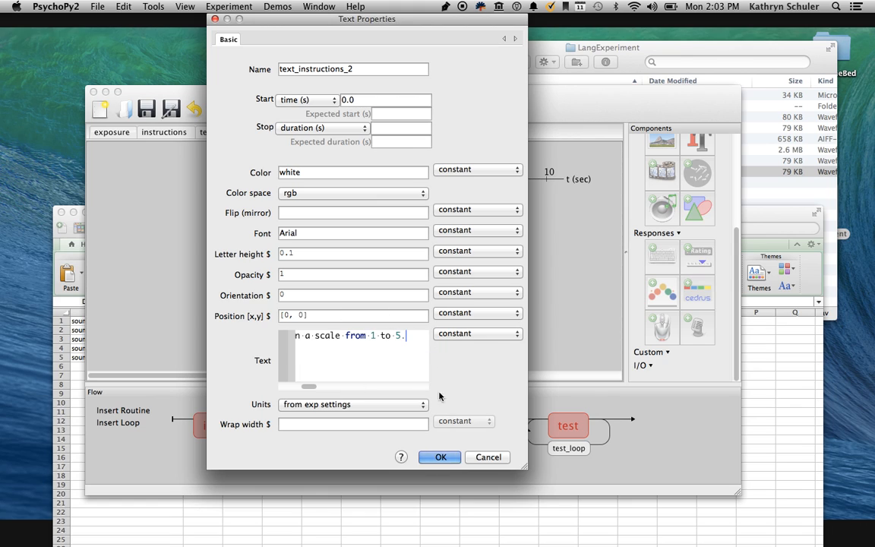
left_click(436, 457)
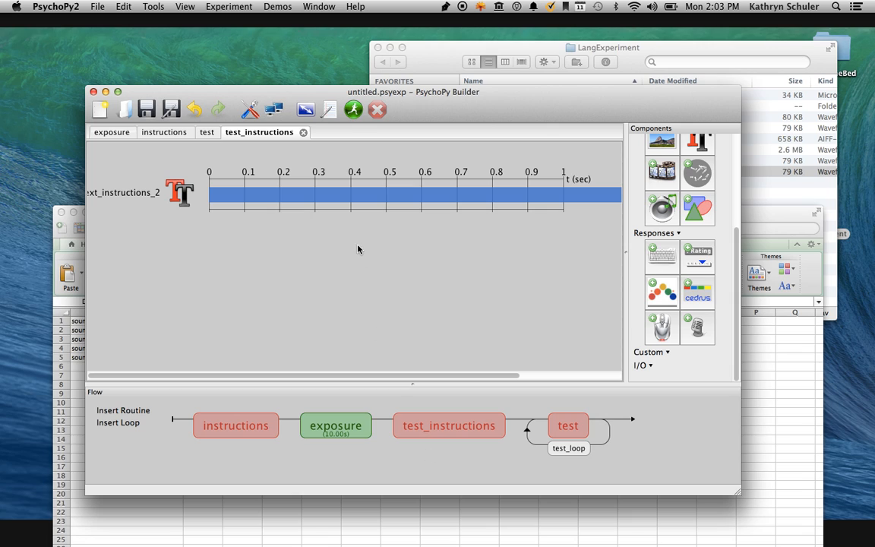
Reopen text_instructions_2, add a second text line reading "Hit spacebar when ready", and accept the change.
left_click(553, 200)
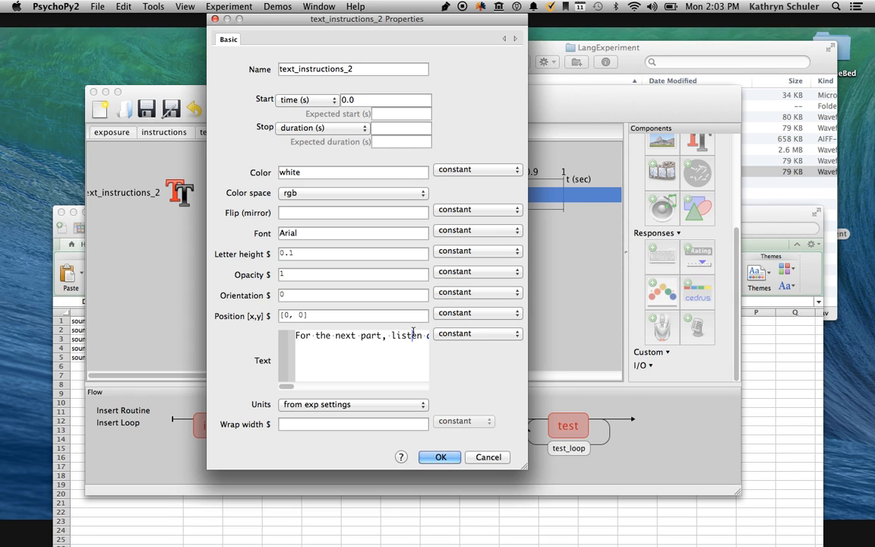
left_click(371, 348)
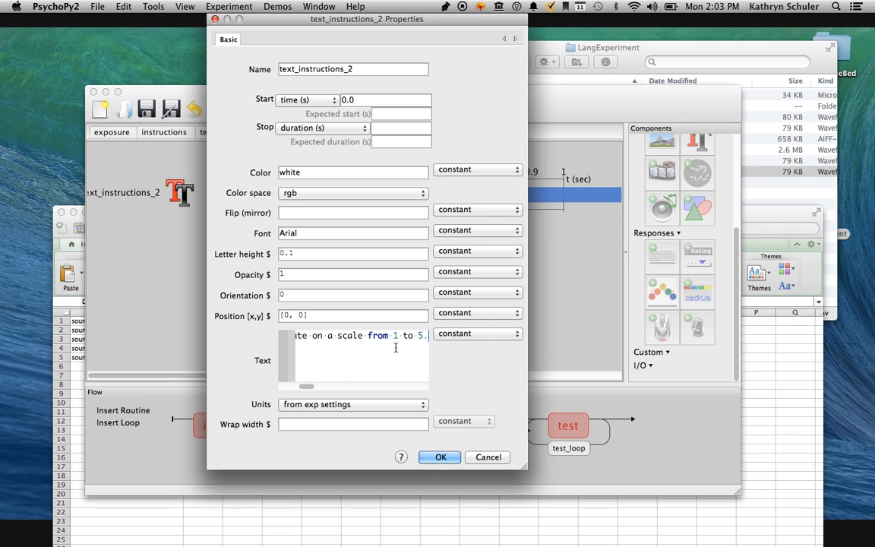
key("Return")
type("Hit space")
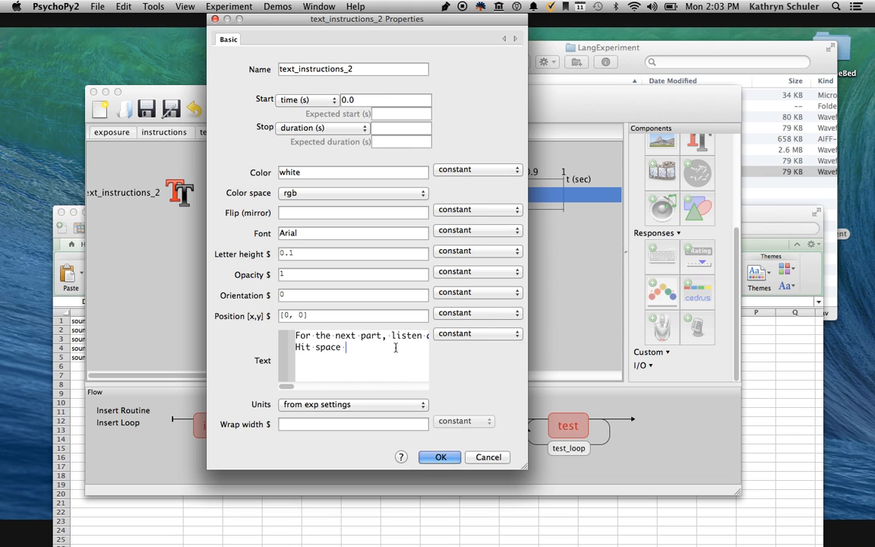
key("BackSpace")
type("bar when ready.")
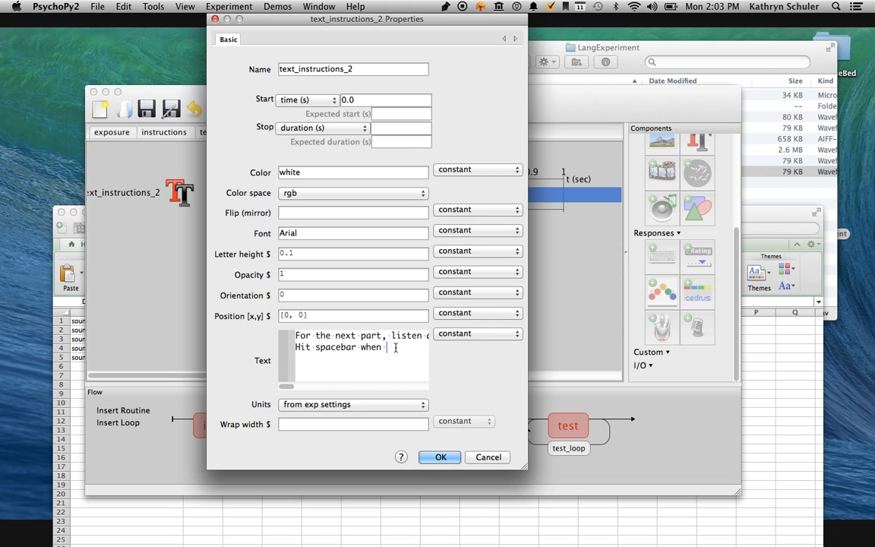
left_click(445, 457)
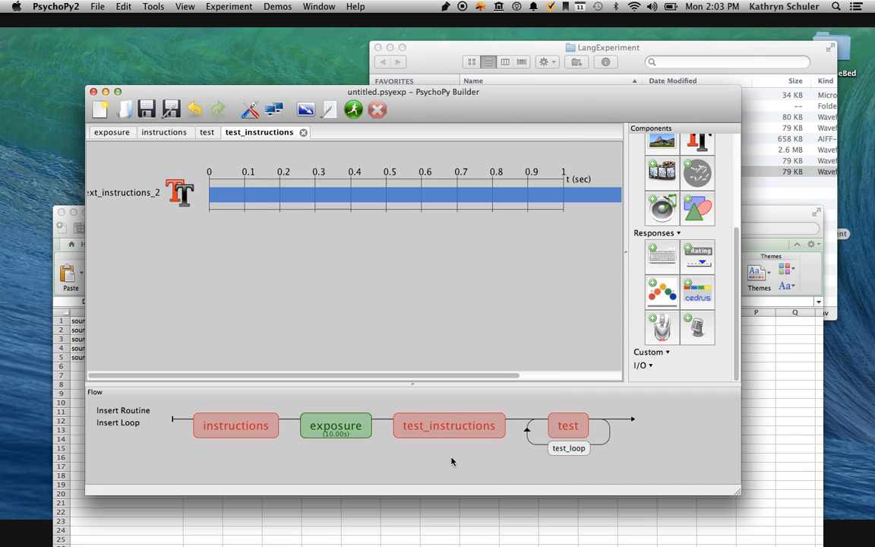
Add a keyboard response to the test_instructions routine that allows only 'space' and has a blank stop duration.
left_click(661, 254)
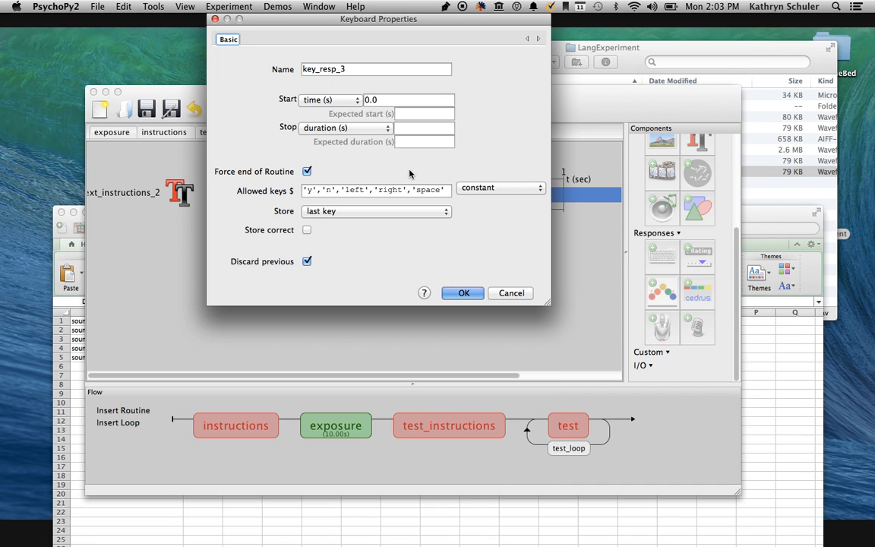
left_click_drag(413, 190, 303, 190)
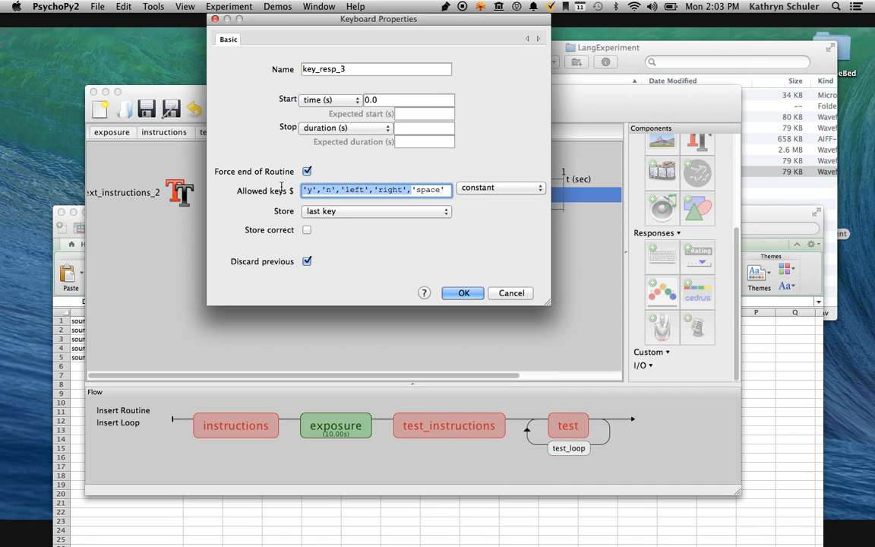
key("BackSpace")
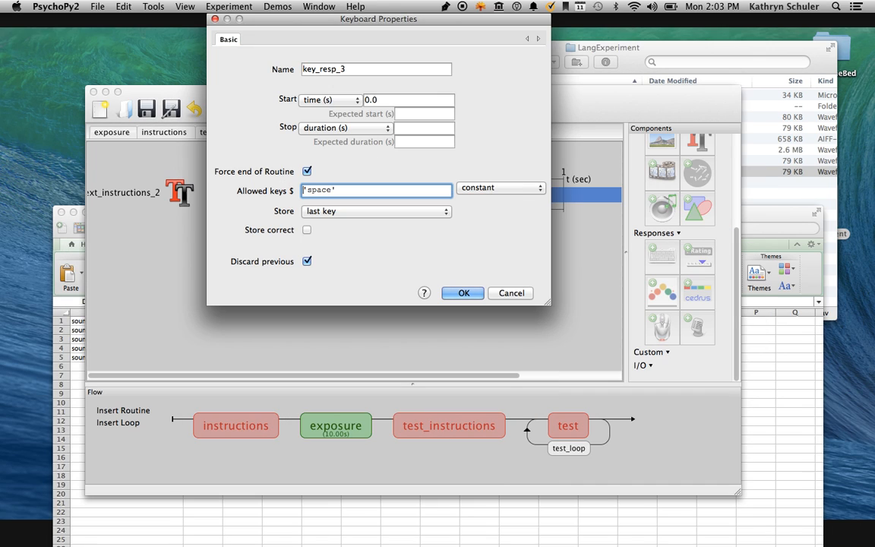
left_click(401, 127)
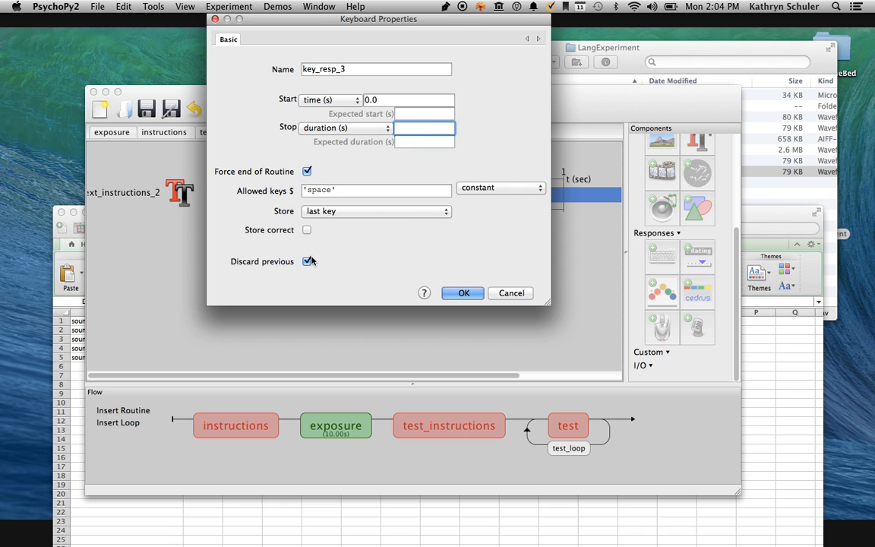
left_click(460, 294)
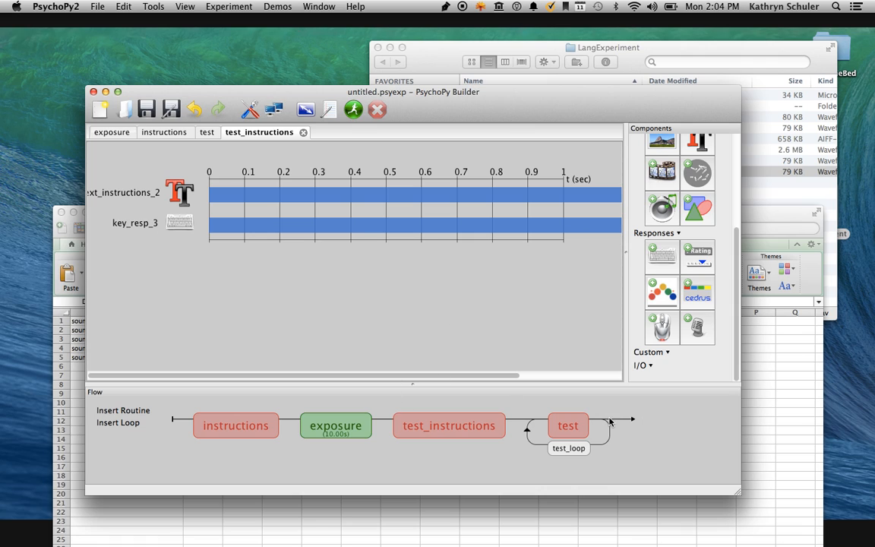
Create a new routine named thanks and insert it at the end of the flow, after the test loop.
left_click(124, 410)
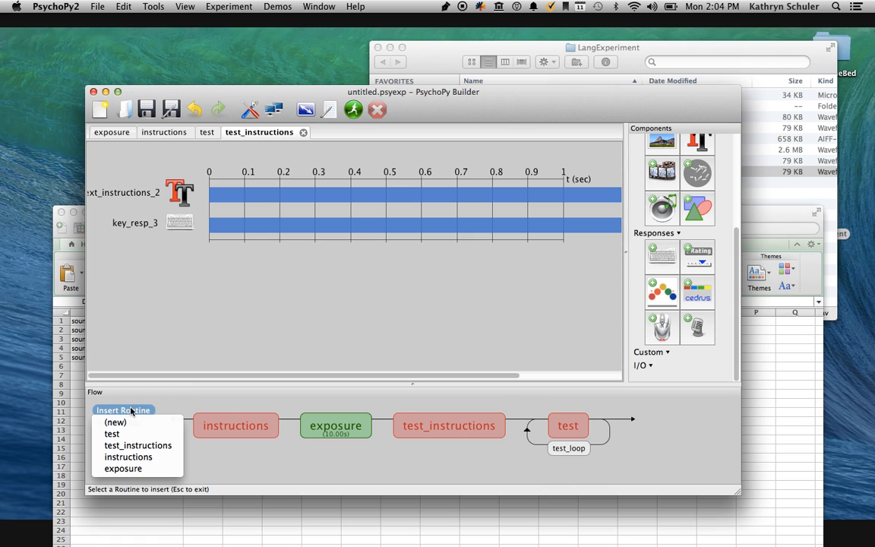
left_click(131, 421)
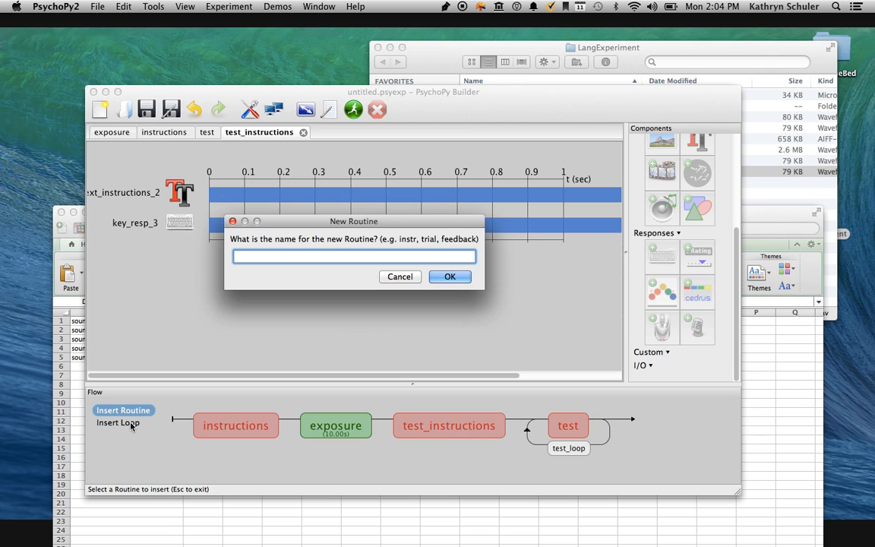
type("tah")
key("BackSpace")
key("BackSpace")
key("BackSpace")
type("thanks")
key("Return")
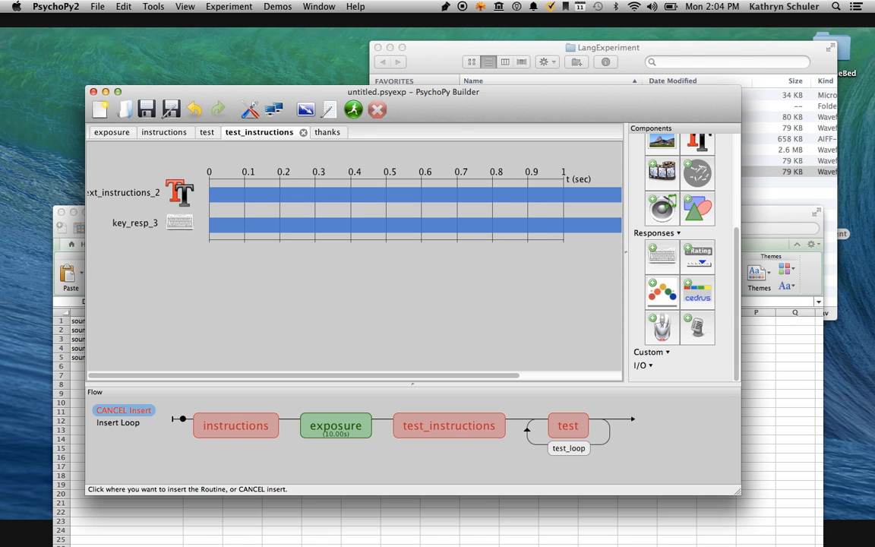
left_click(630, 426)
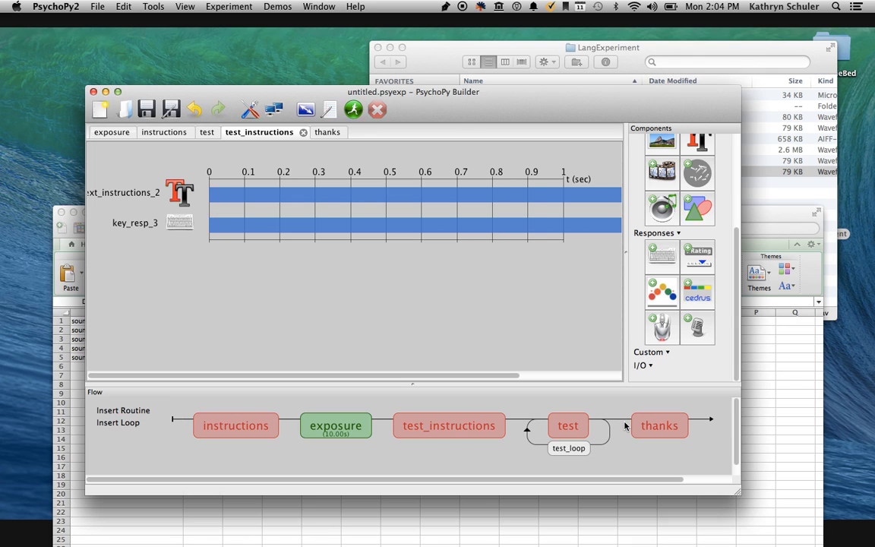
Add a text component named thanks_text to the thanks routine.
left_click(651, 427)
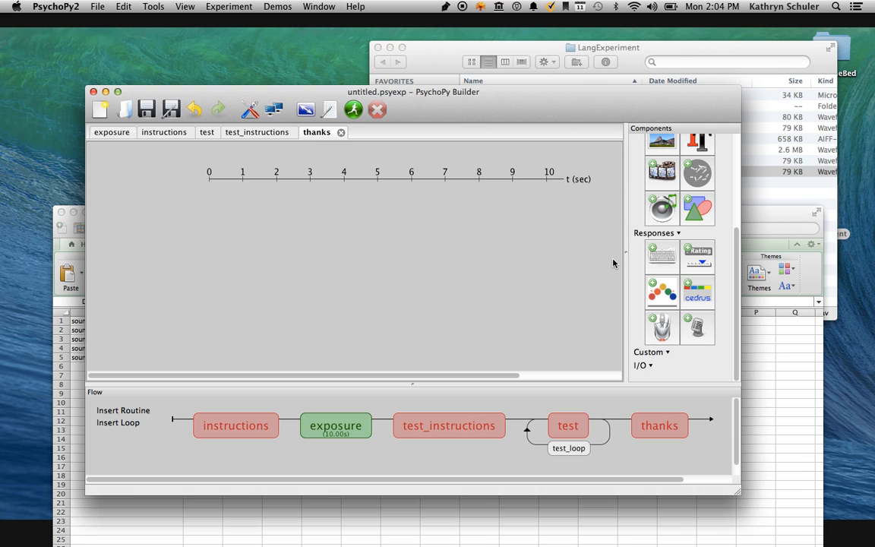
left_click(693, 143)
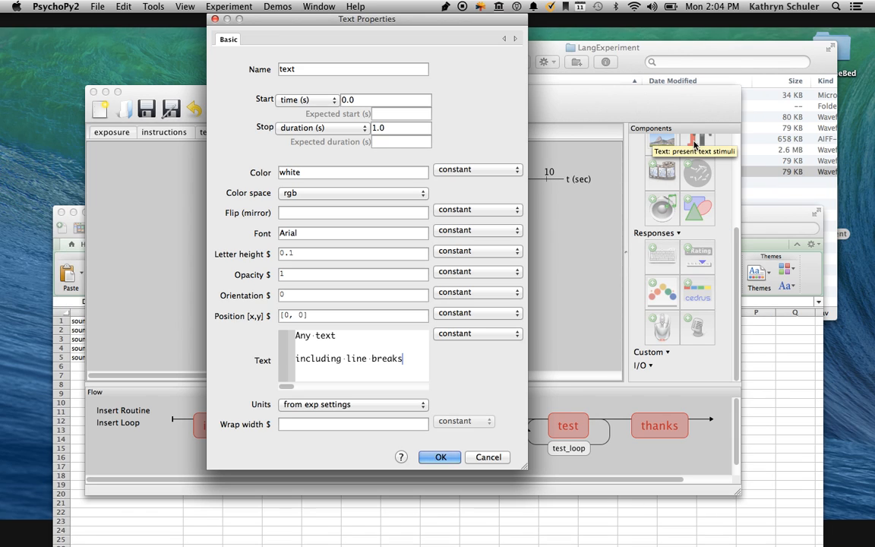
double_click(332, 69)
type("thanks")
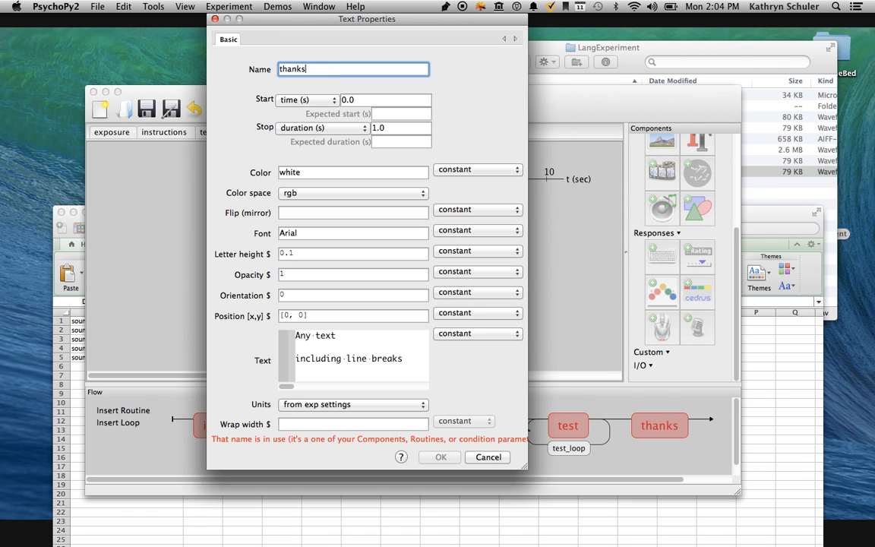
type("_text")
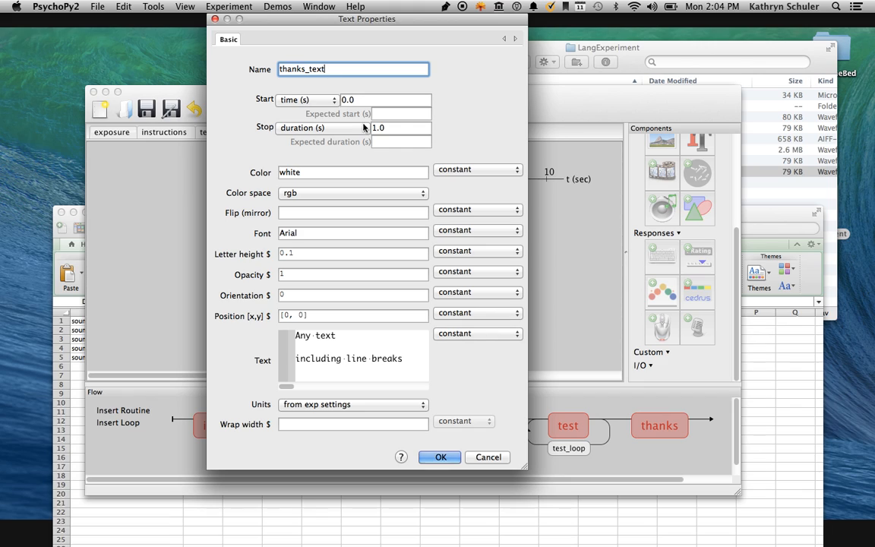
Set the component's text to "Thanks, done!" with a stop duration of 2.0 seconds, and accept it.
left_click(342, 365)
key("super+a")
type("Tha")
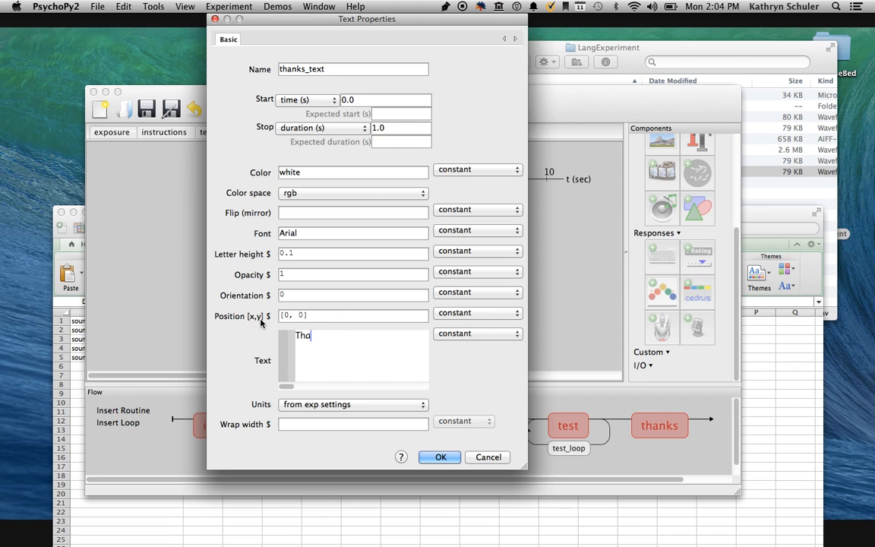
type("nks, done!")
left_click(409, 130)
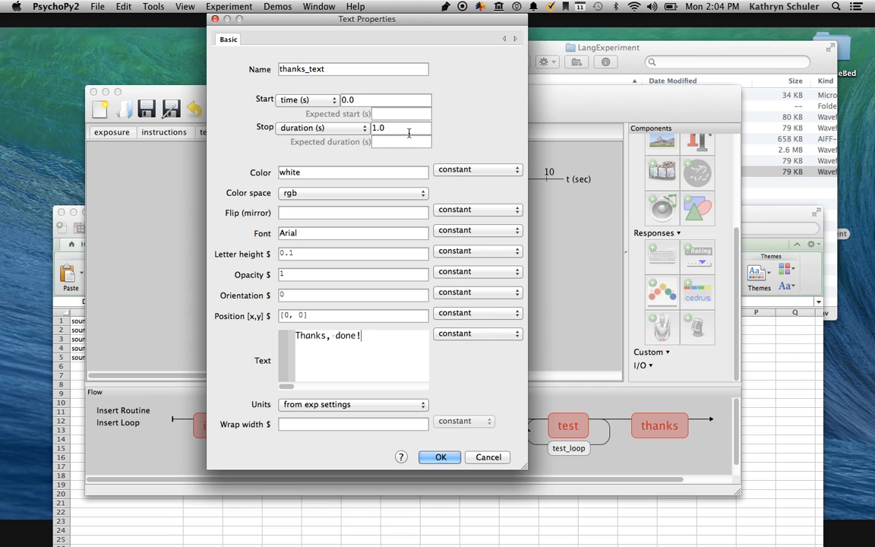
type("2.0")
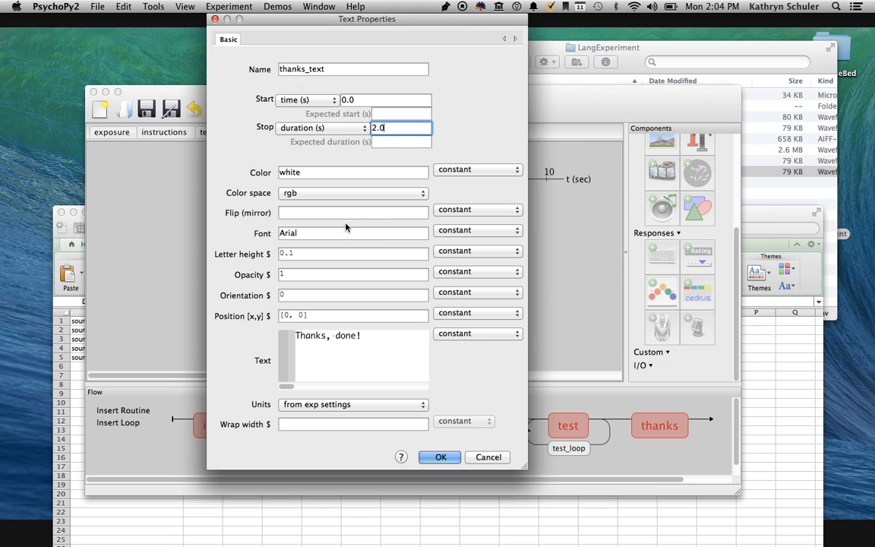
left_click(444, 457)
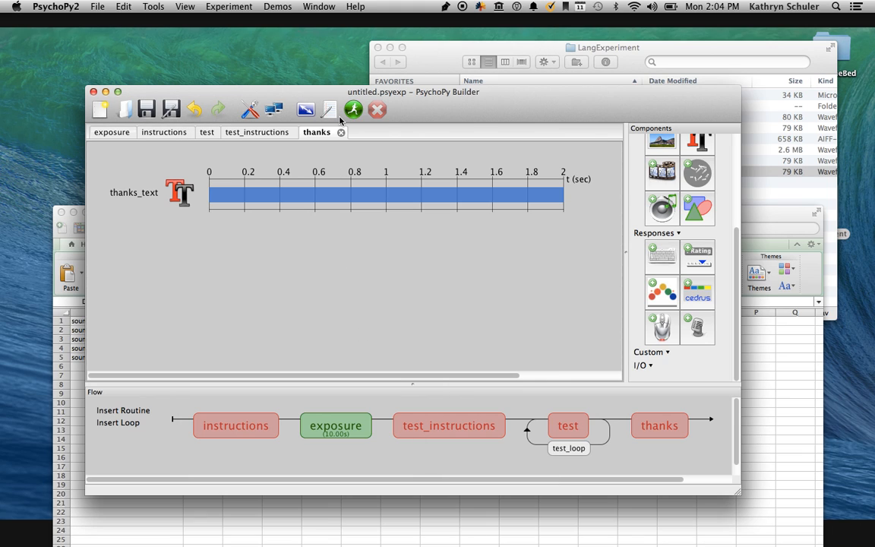
Open the experiment settings and set the experiment name to LangExperiment.
left_click(114, 133)
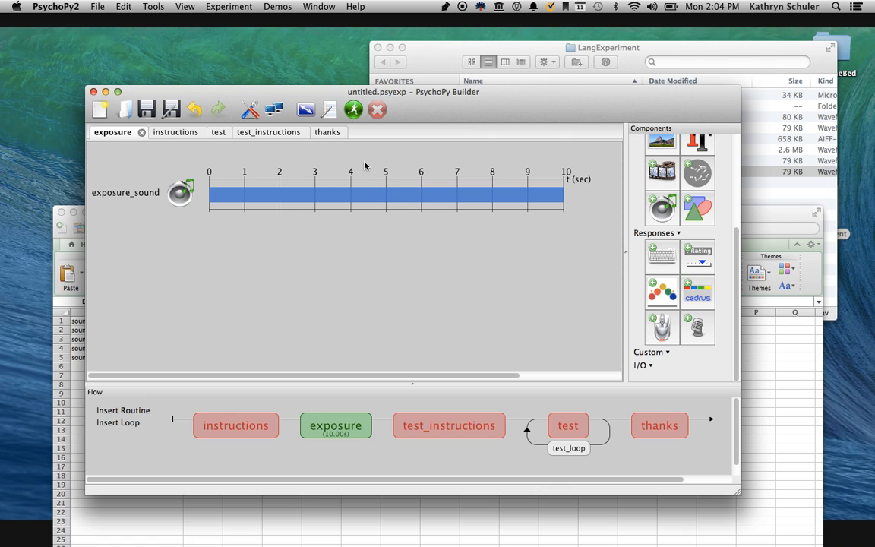
left_click(303, 110)
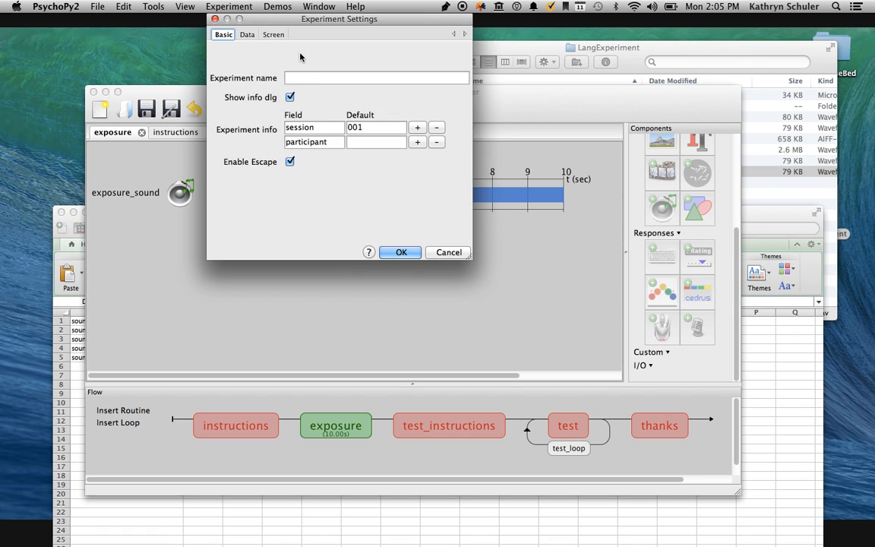
left_click(293, 77)
type("Lang_")
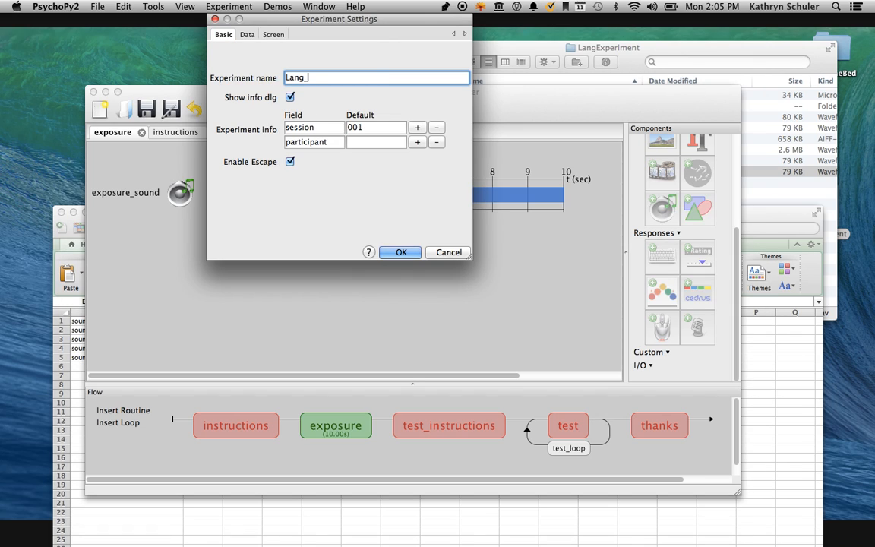
key("BackSpace")
type("Experiment")
Review the data-saving and screen options of the experiment and accept the settings.
left_click(247, 34)
left_click(223, 34)
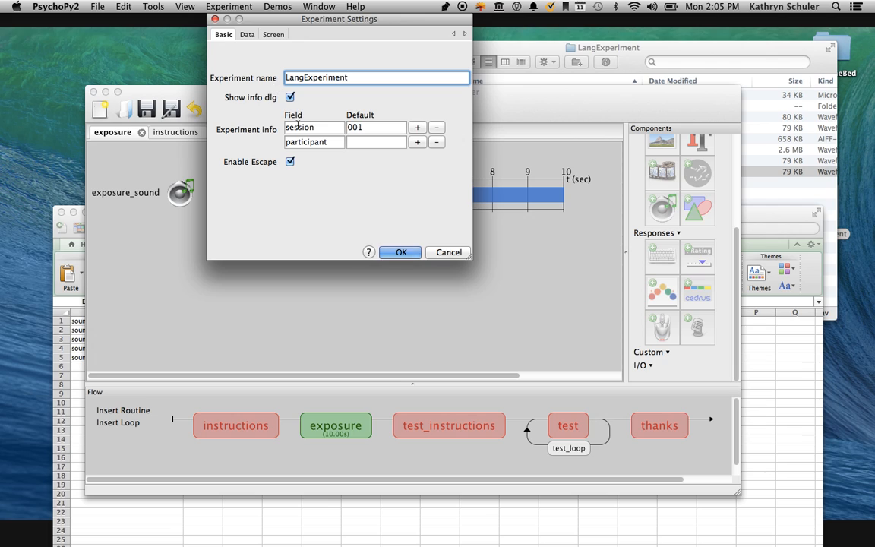
left_click(247, 34)
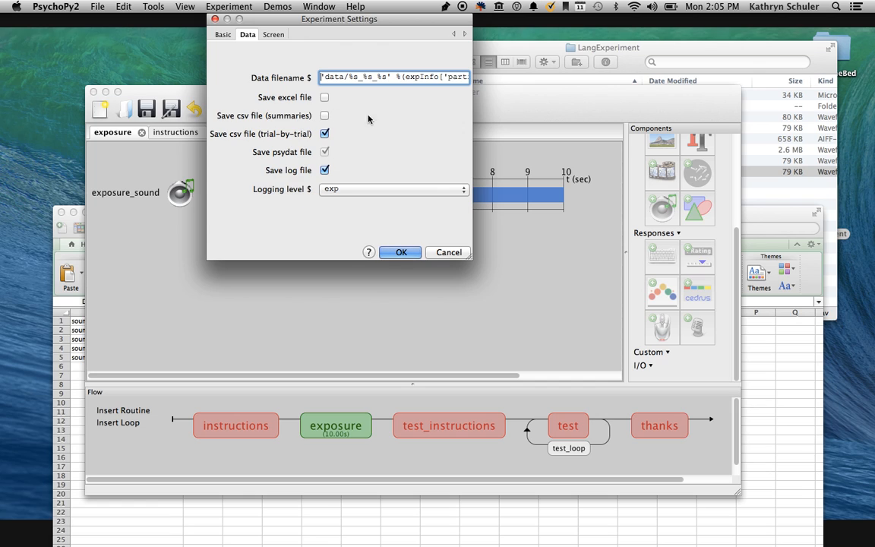
left_click(273, 34)
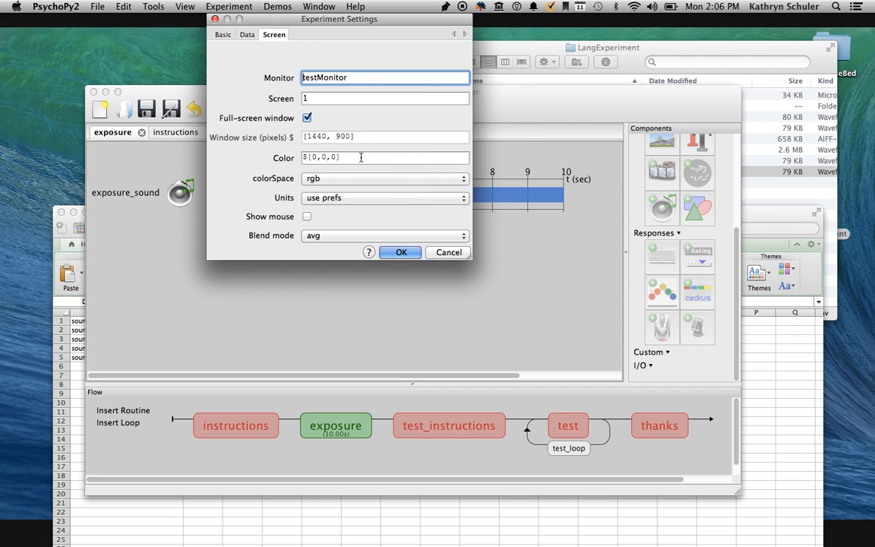
left_click(400, 252)
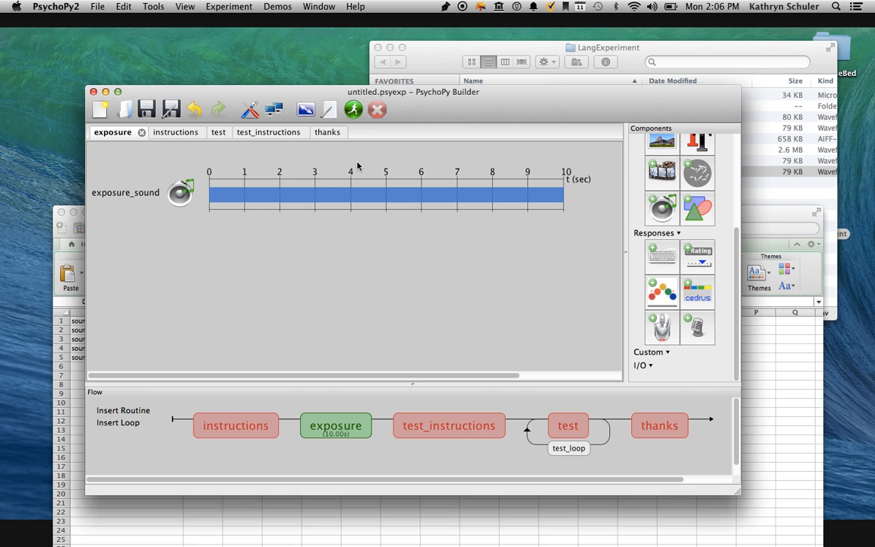
Compile the experiment into a Python script and examine the generated code for session setup, component initialization and routines.
left_click(329, 110)
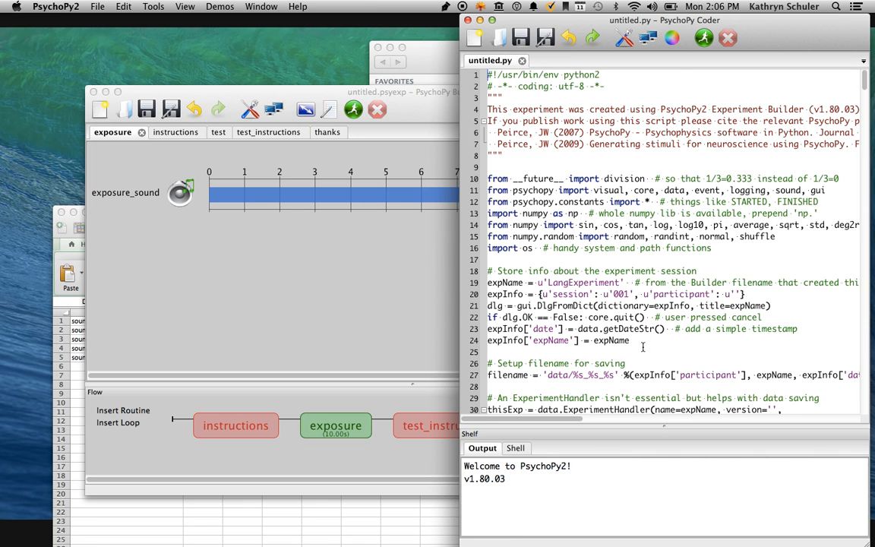
scroll(643, 347, "down", 20)
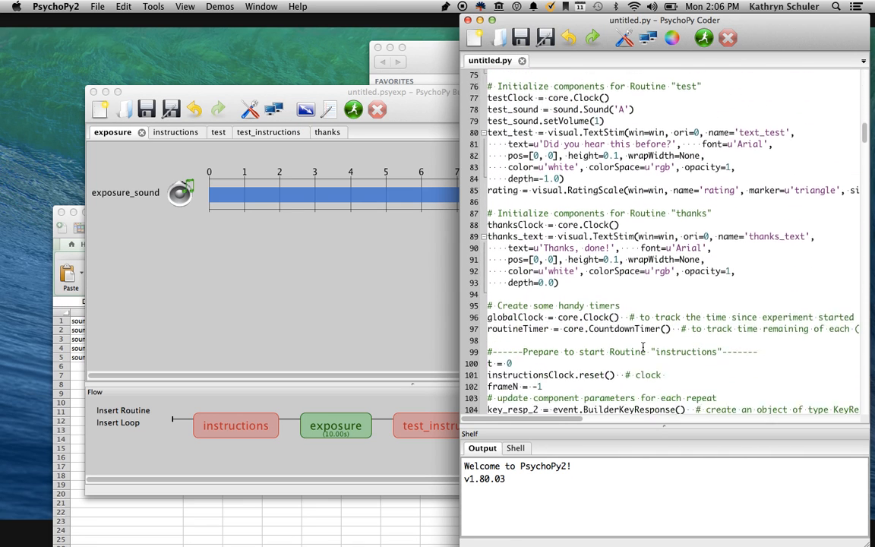
scroll(642, 347, "down", 20)
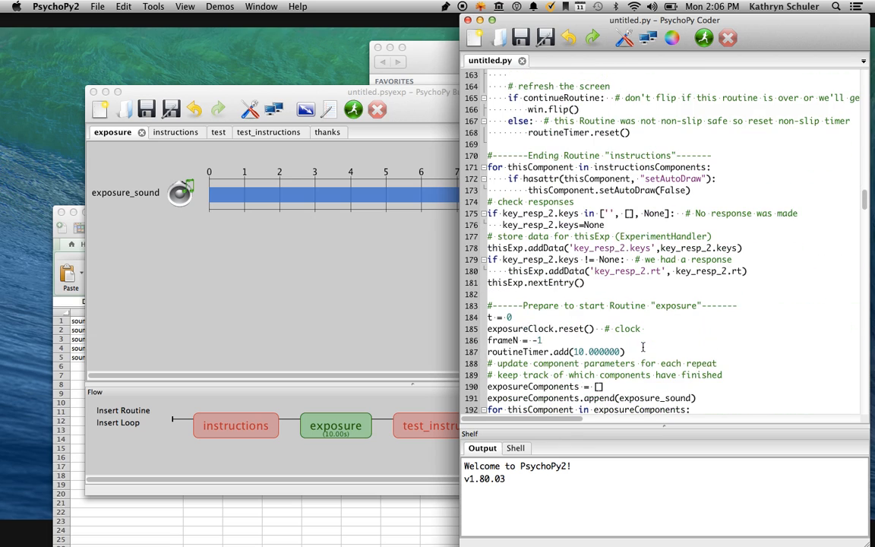
scroll(642, 347, "down", 20)
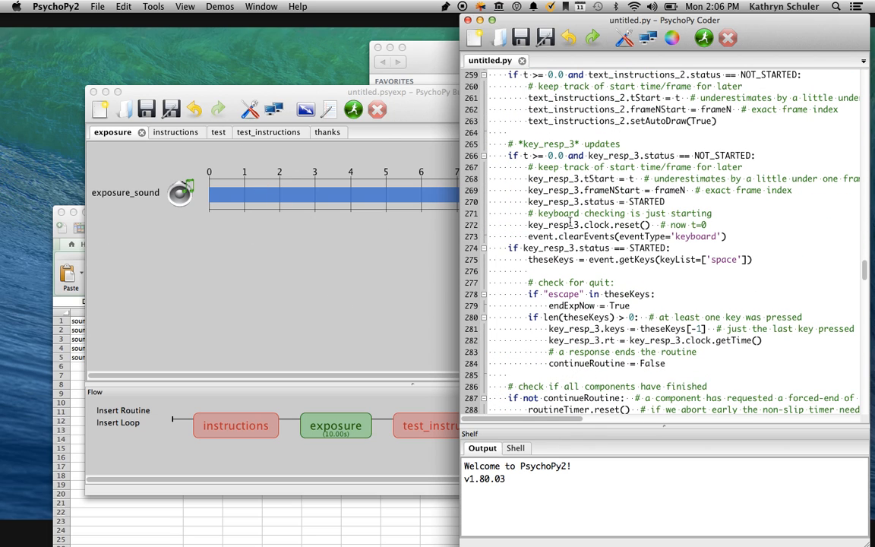
scroll(531, 213, "down", 20)
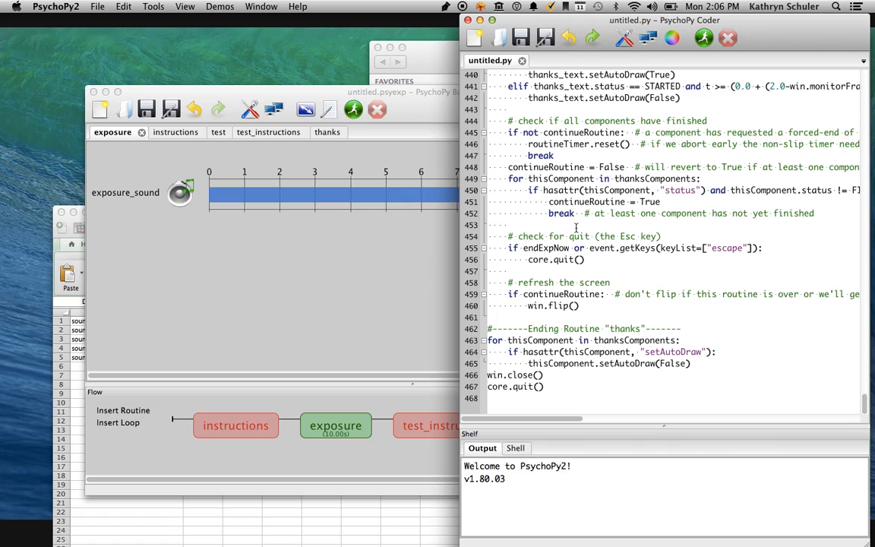
scroll(576, 227, "up", 20)
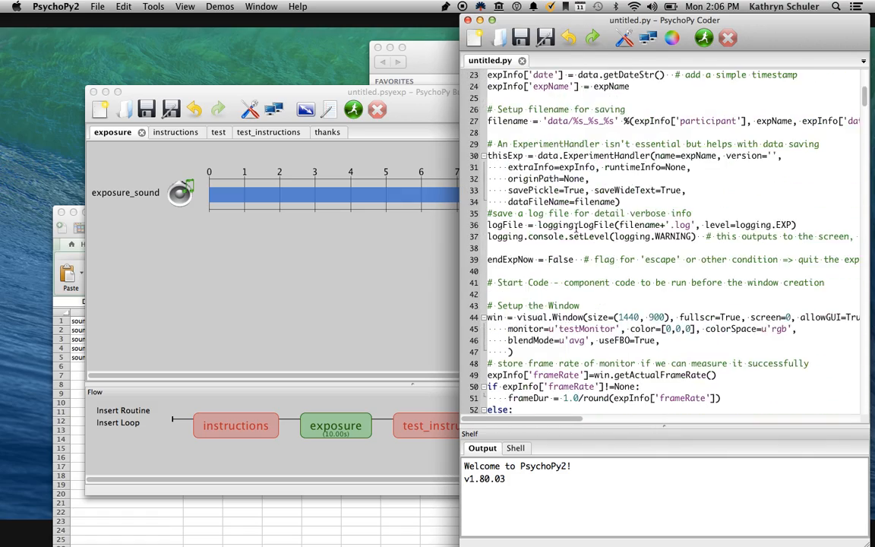
scroll(575, 229, "up", 8)
scroll(575, 228, "down", 4)
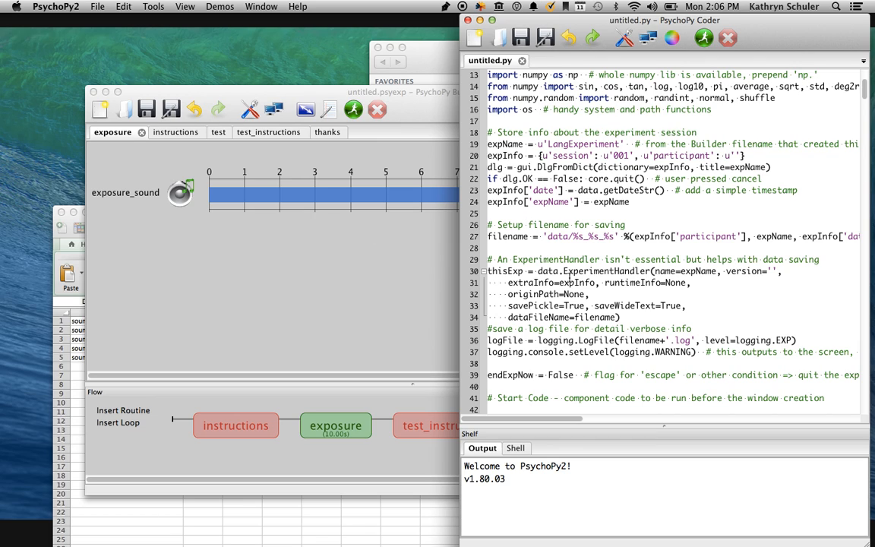
scroll(552, 250, "down", 2)
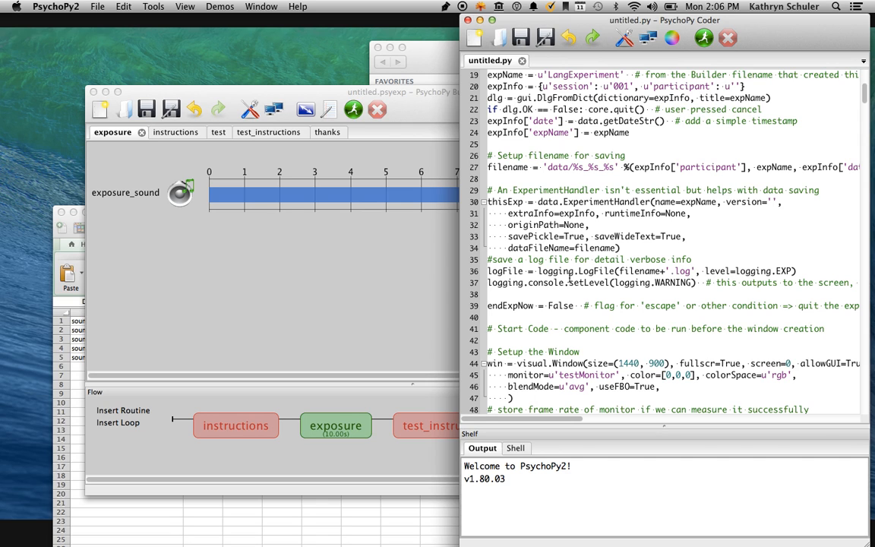
scroll(544, 317, "down", 20)
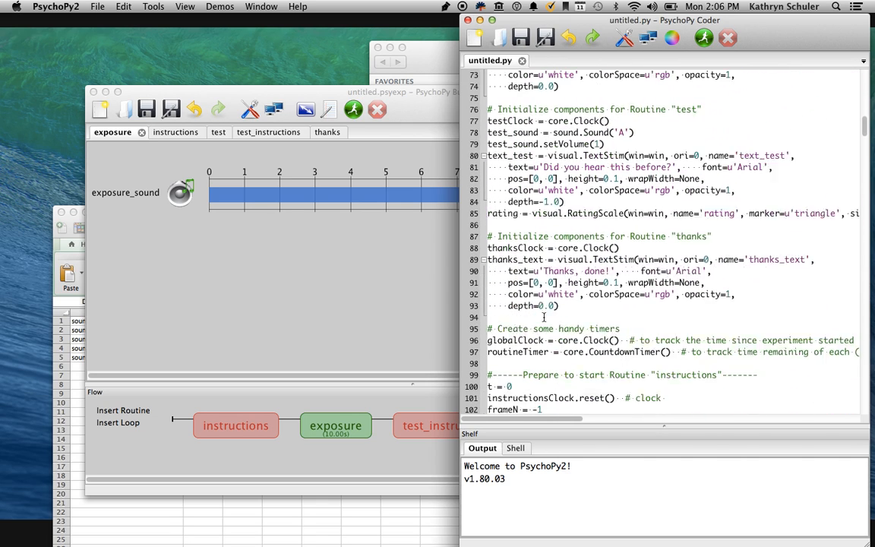
scroll(545, 202, "down", 6)
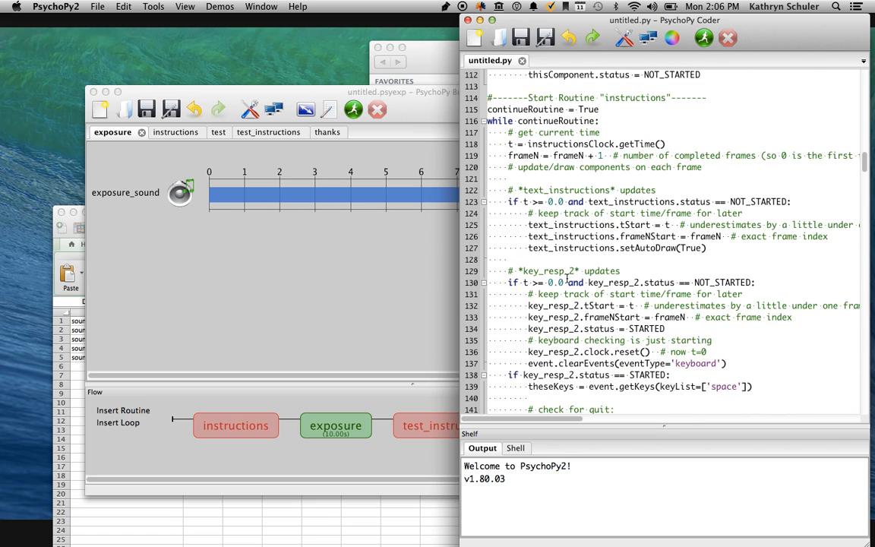
scroll(562, 311, "down", 7)
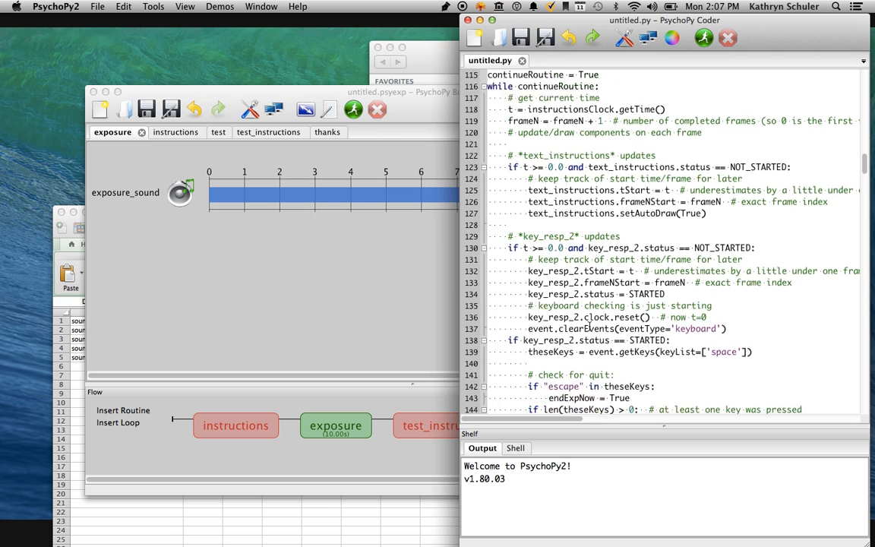
Examine the exposure routine's code in the compiled script, and close the Coder window without saving the script.
scroll(590, 328, "down", 20)
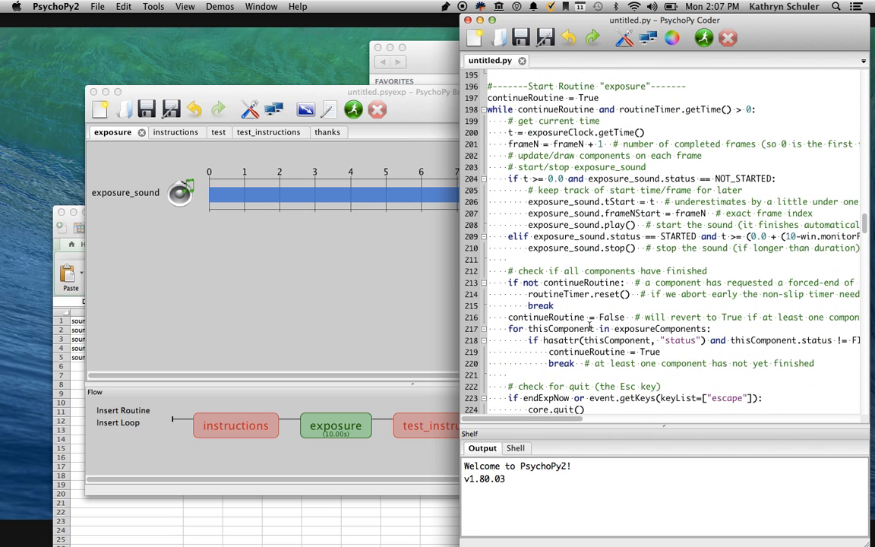
left_click(467, 20)
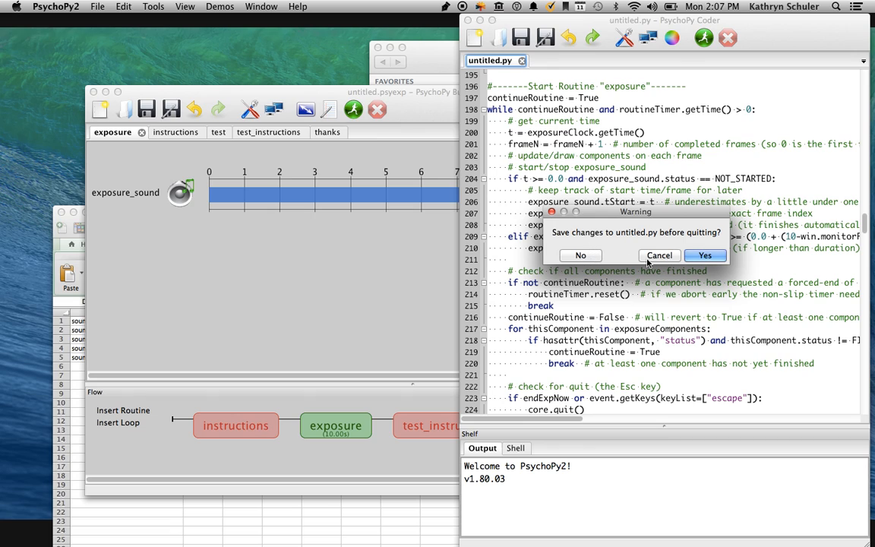
left_click(581, 255)
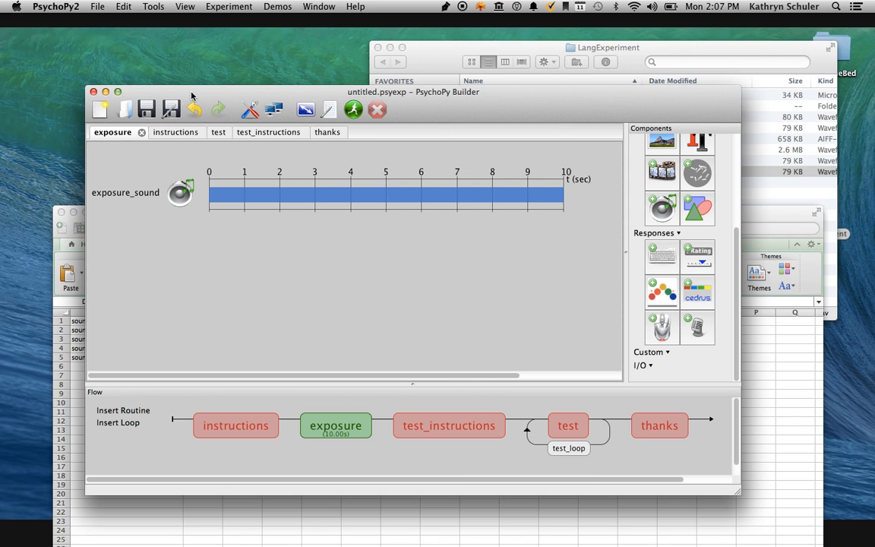
Save the experiment as doexp in the LangExperiment folder on the Desktop.
left_click(149, 111)
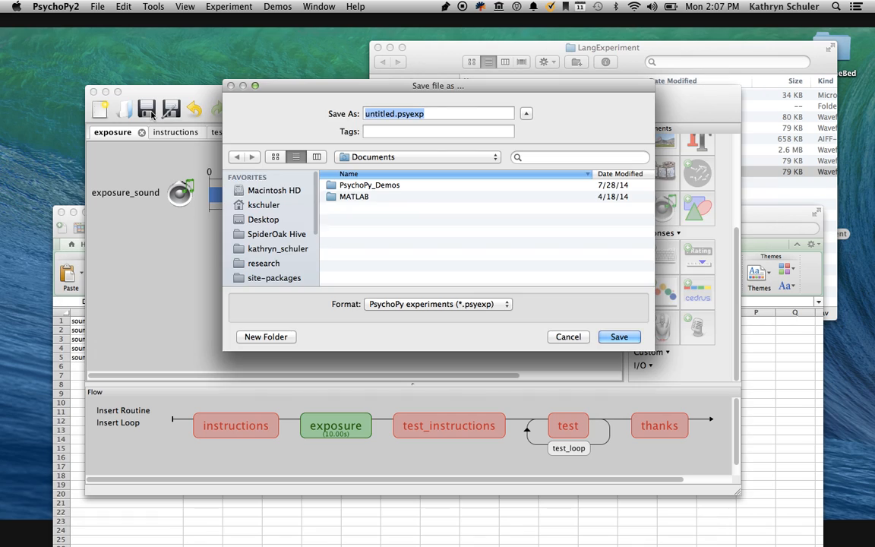
left_click(278, 217)
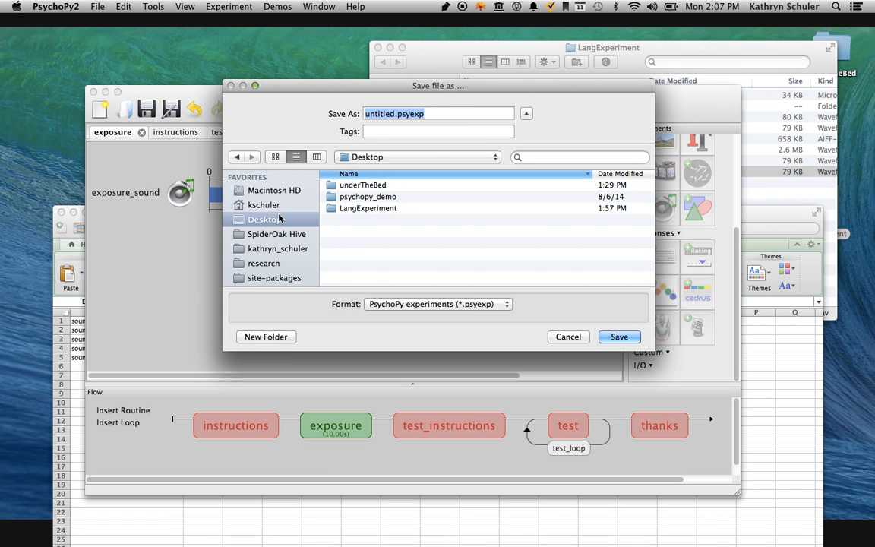
double_click(367, 207)
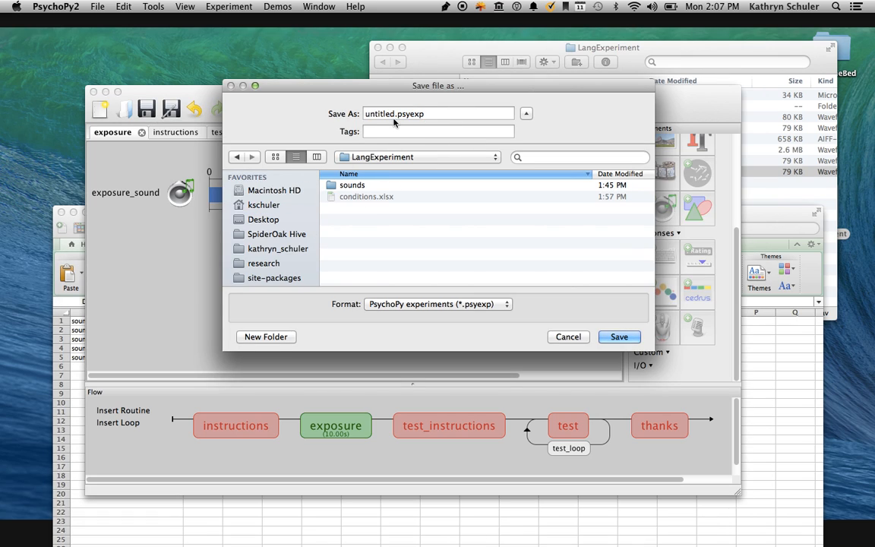
left_click_drag(395, 114, 315, 117)
type("doexp")
key("Return")
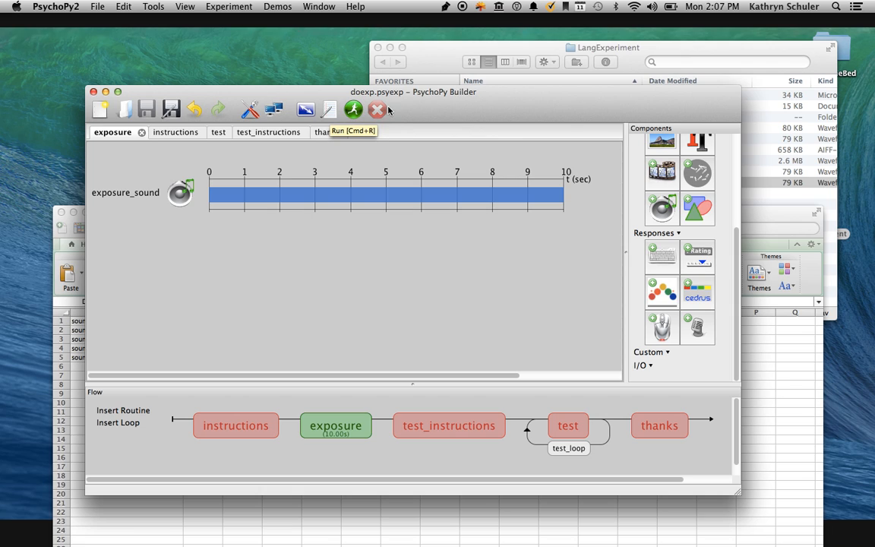
Run the experiment as participant 12 and go through both instruction screens and the exposure to the rating test.
left_click(354, 111)
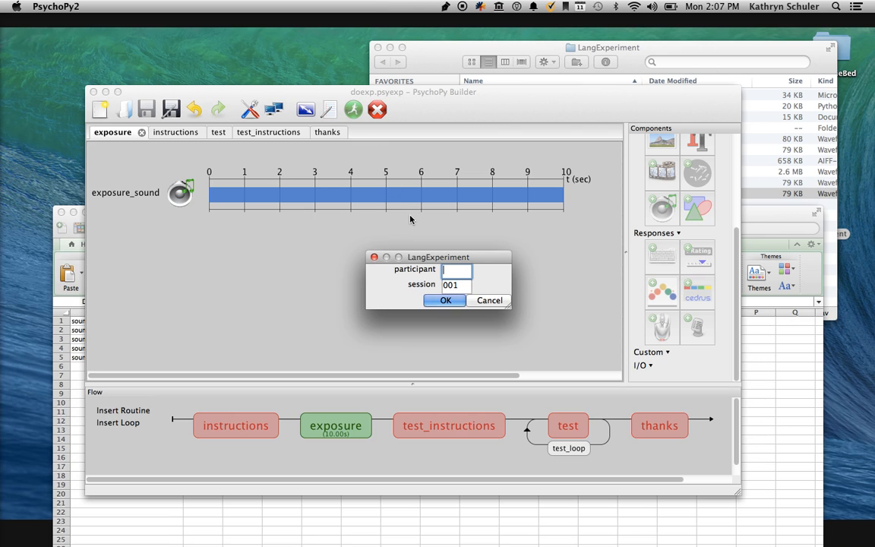
type("12")
key("Return")
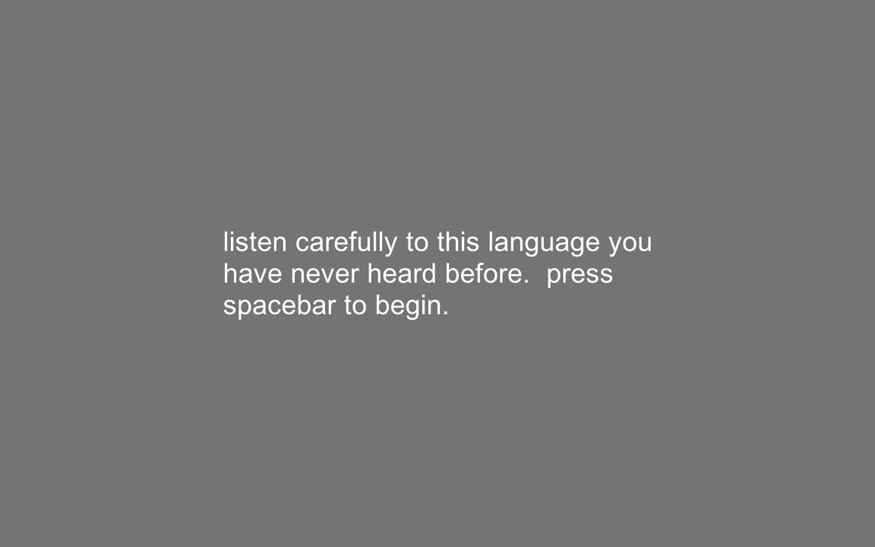
key("space")
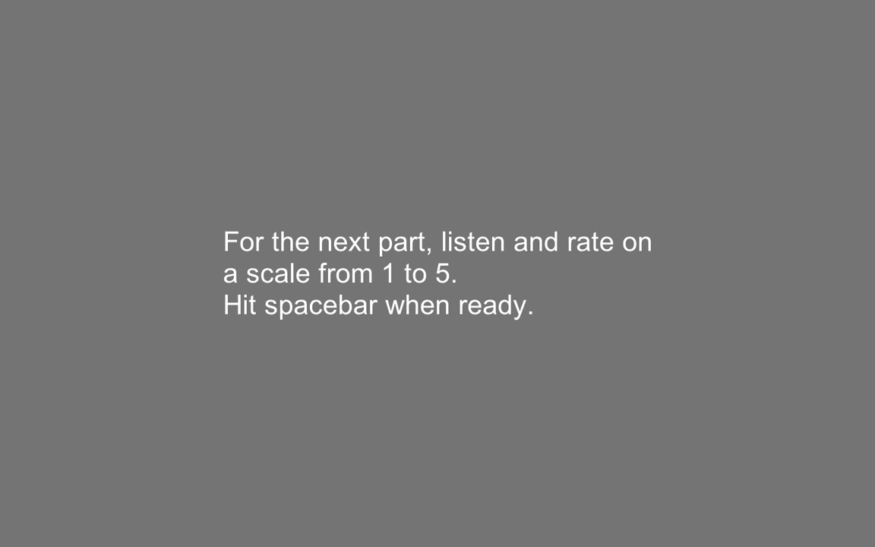
key("space")
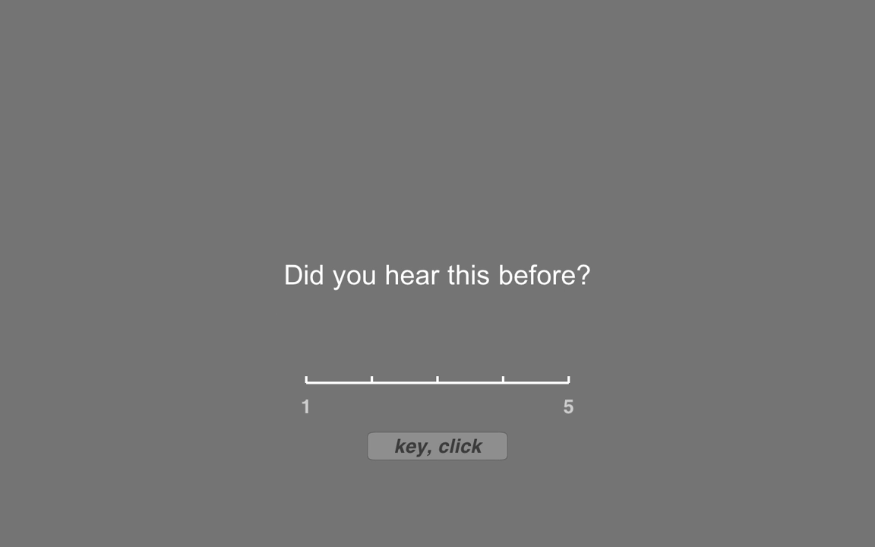
Rate the first three test sounds 4, 2 and 5 on the scale, accepting each rating.
left_click(503, 381)
left_click(445, 441)
left_click(369, 381)
left_click(422, 446)
left_click(550, 383)
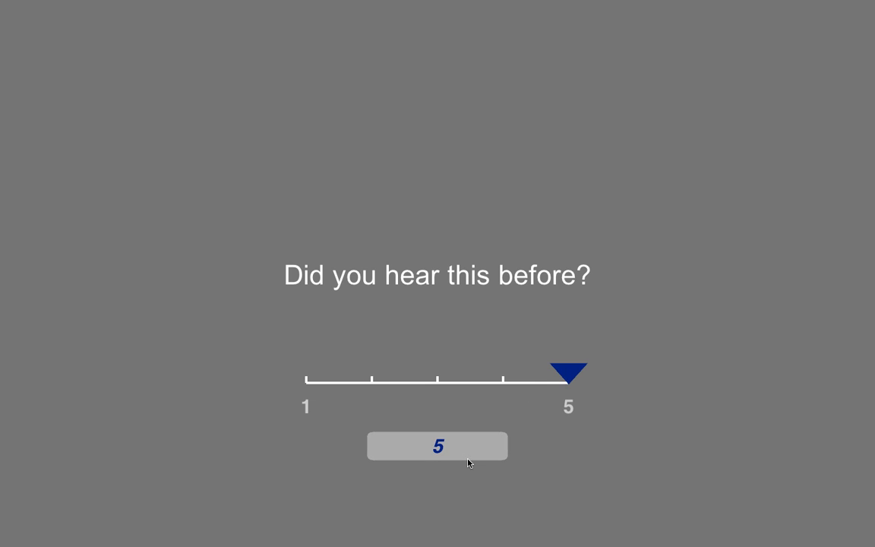
left_click(440, 451)
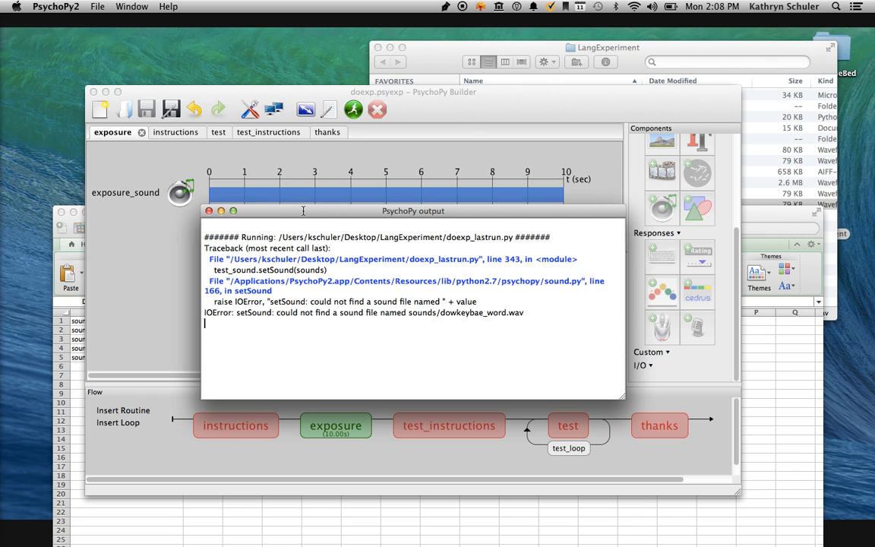
Read the run's sound-file error and compare the file name it cites with the files in the LangExperiment sounds folder.
left_click_drag(303, 211, 304, 123)
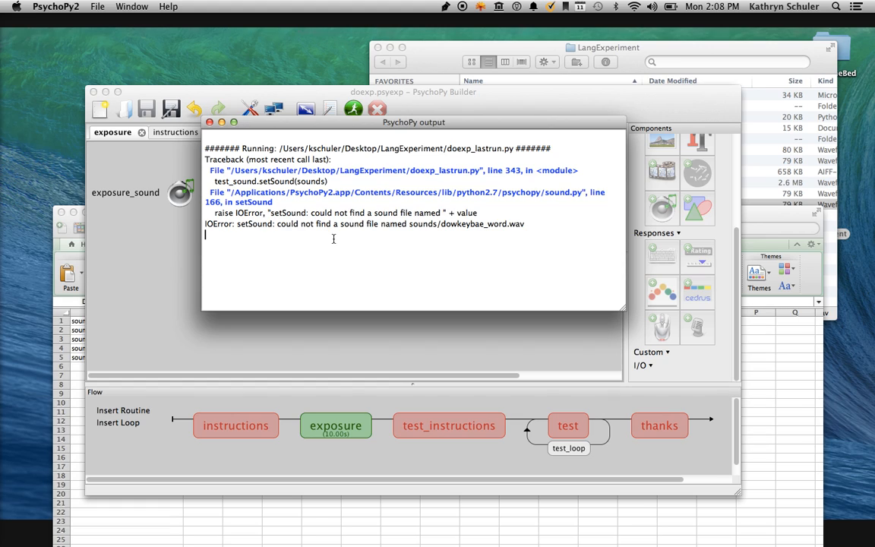
left_click_drag(311, 212, 479, 213)
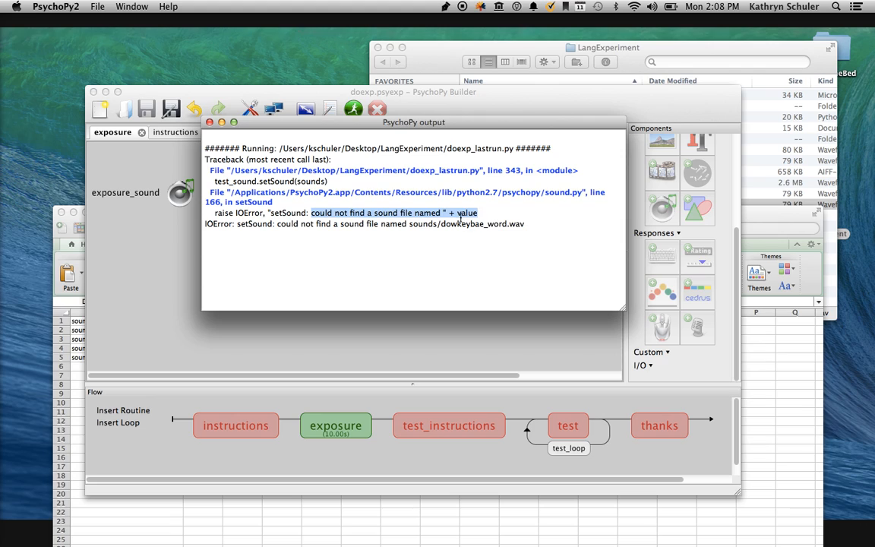
left_click(449, 212)
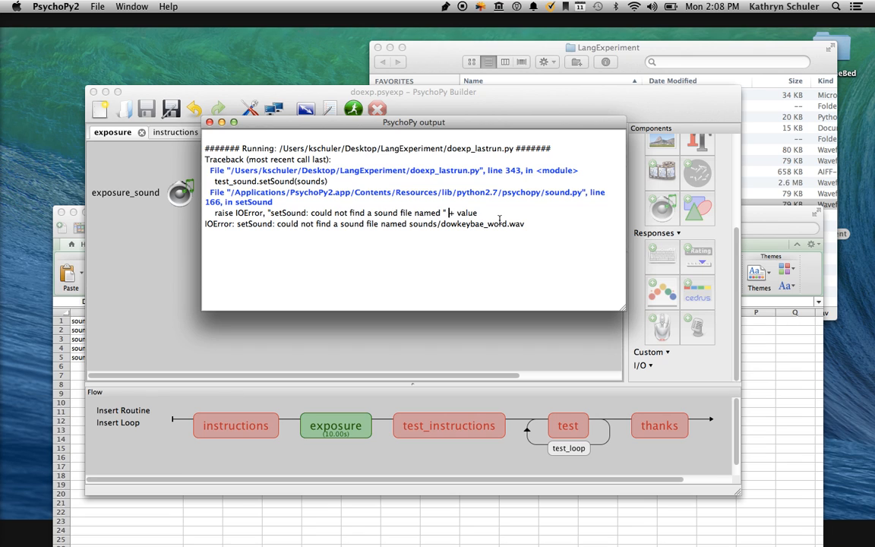
left_click_drag(463, 63, 619, 101)
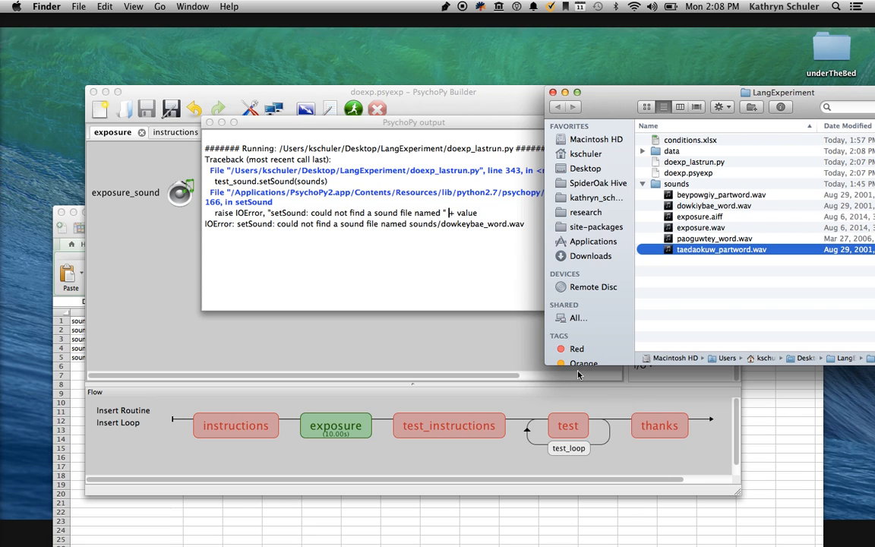
left_click(436, 303)
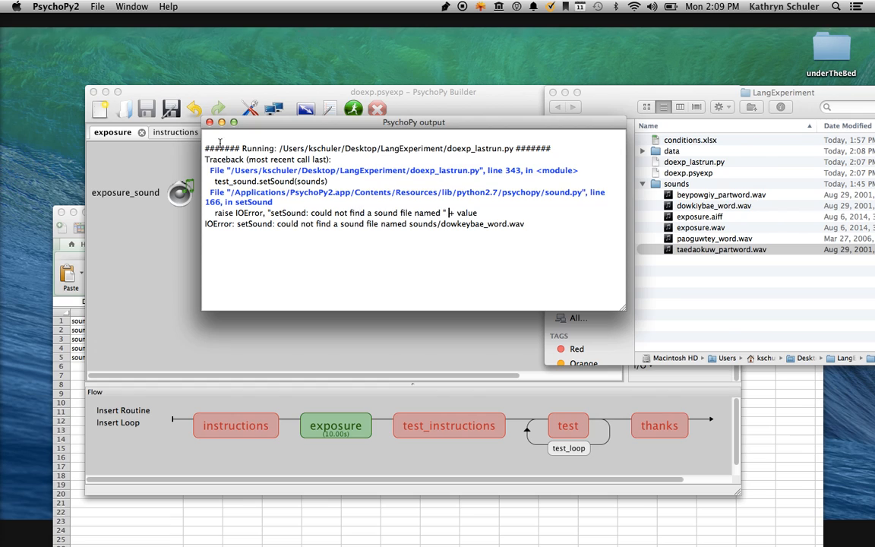
Close the PsychoPy output, and move and enlarge the Builder window to give the routine and flow more room.
left_click(209, 122)
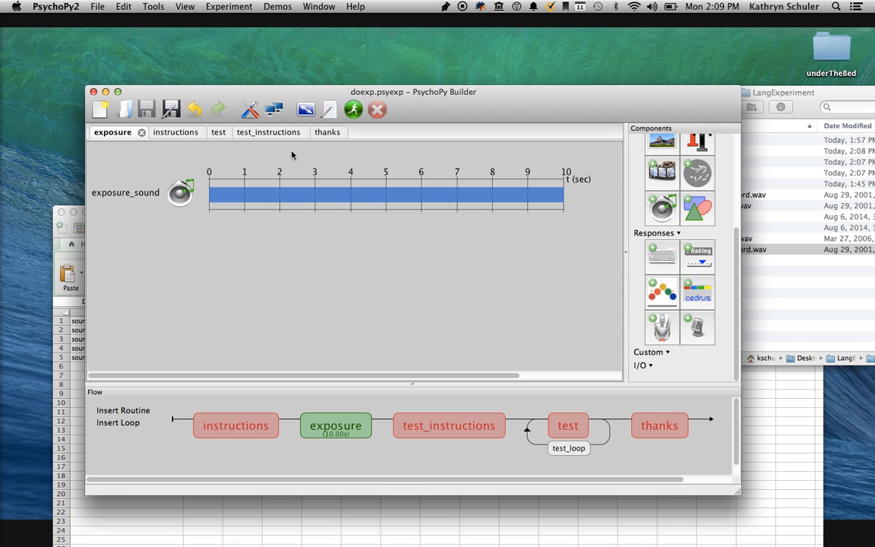
left_click_drag(239, 90, 227, 47)
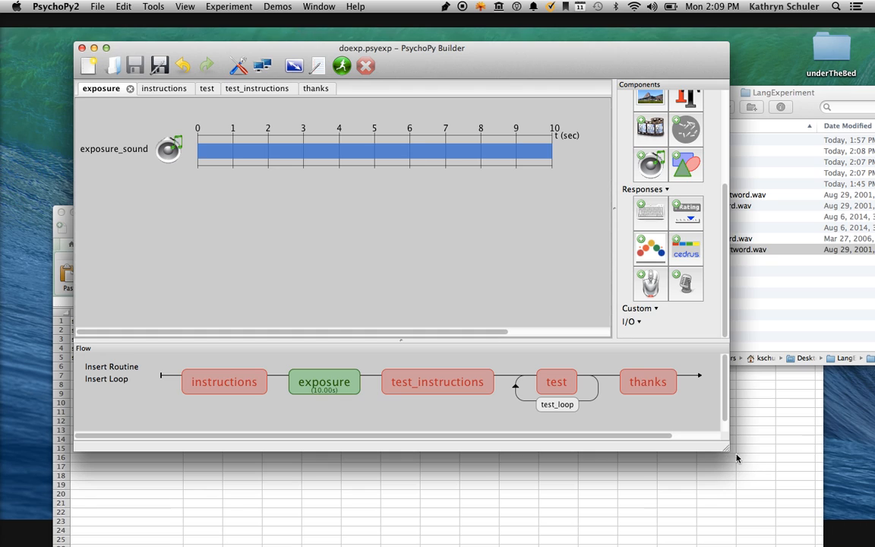
left_click_drag(725, 448, 780, 493)
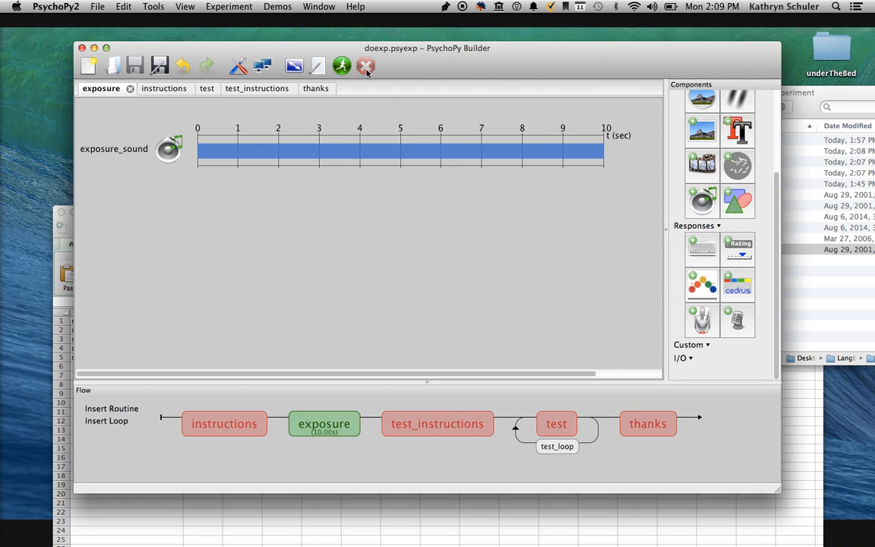